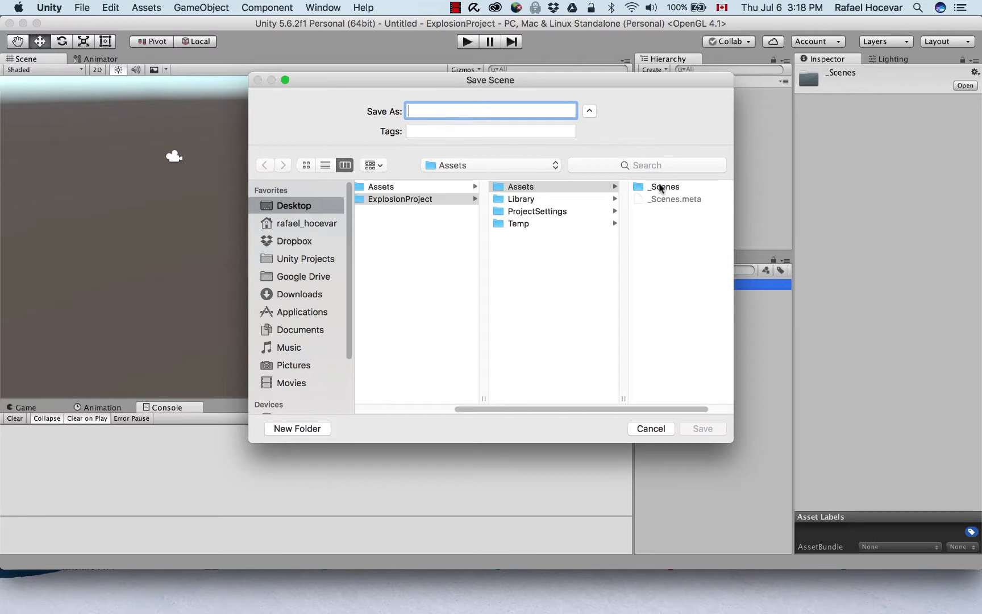
Save the scene as Main in the project's _Scenes folder and expand that folder in the project assets
type("Main")
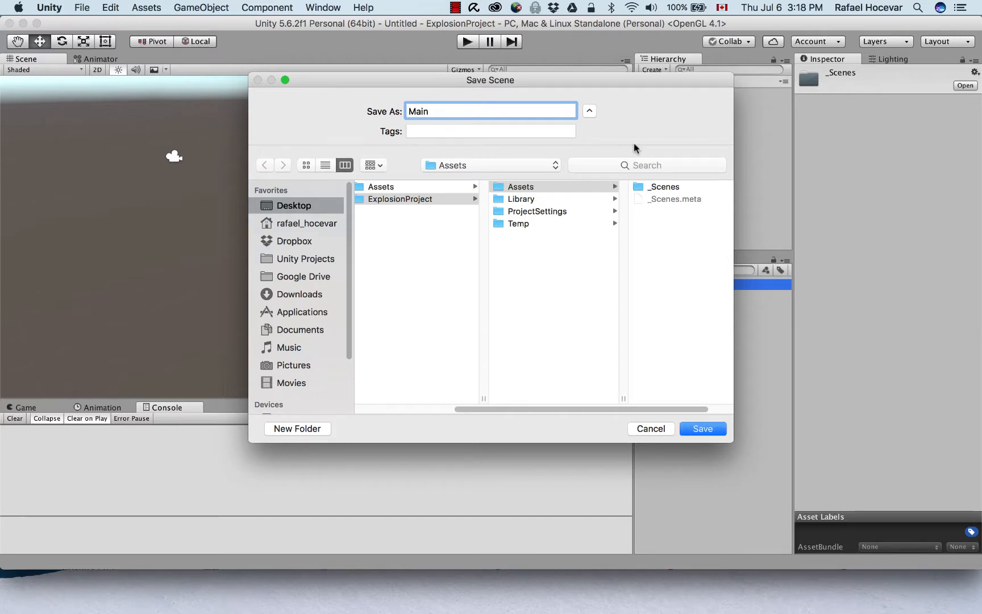
left_click(672, 187)
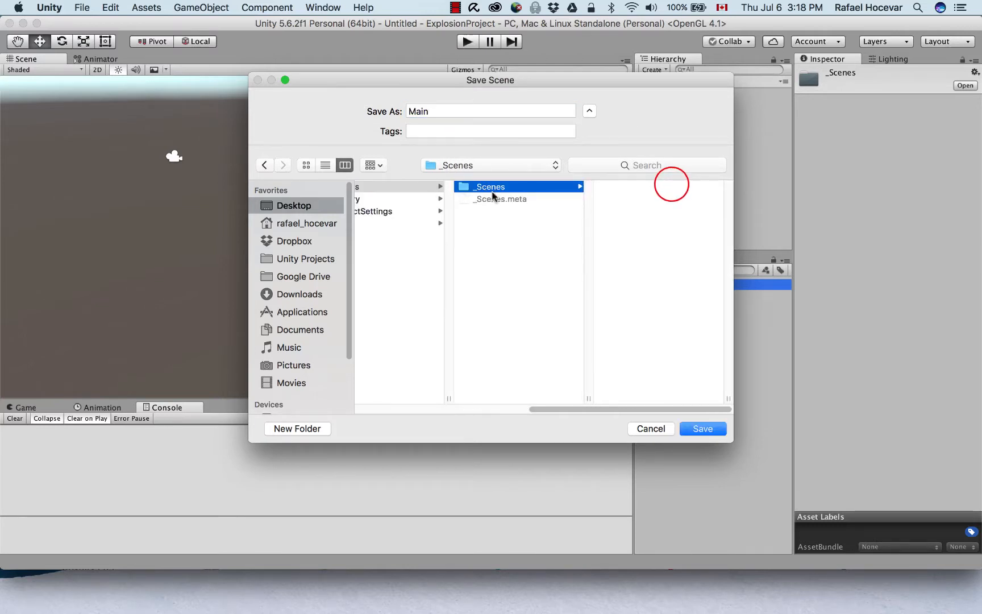
left_click(703, 429)
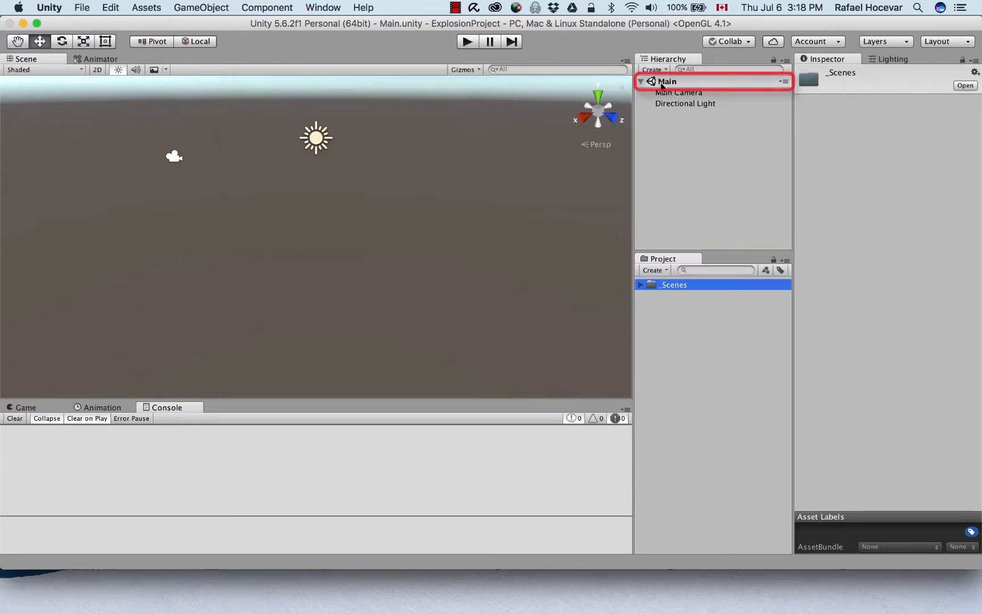
left_click(641, 285)
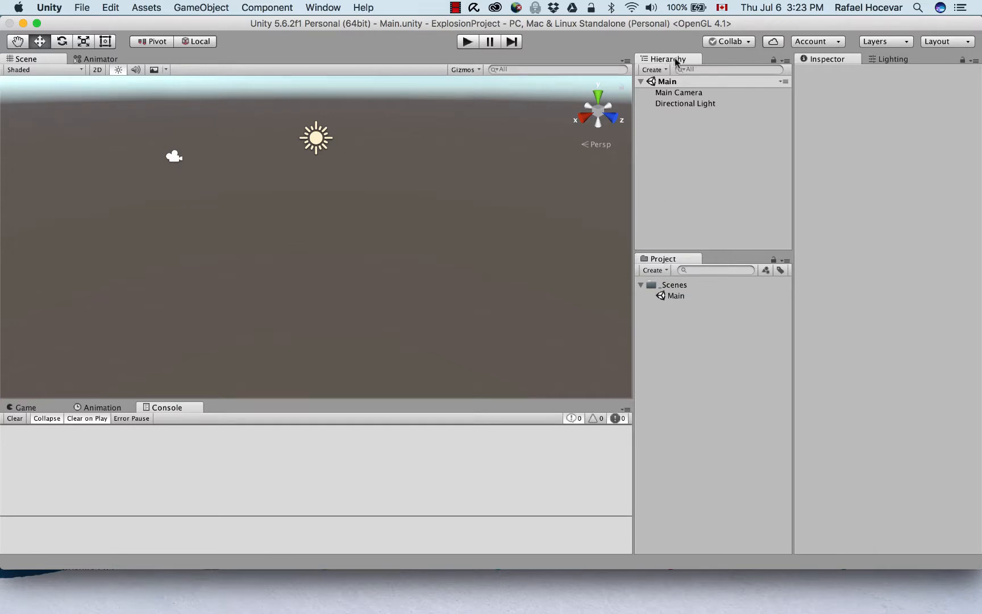
Create an empty game object named Explosion at the root of the Main scene
right_click(673, 132)
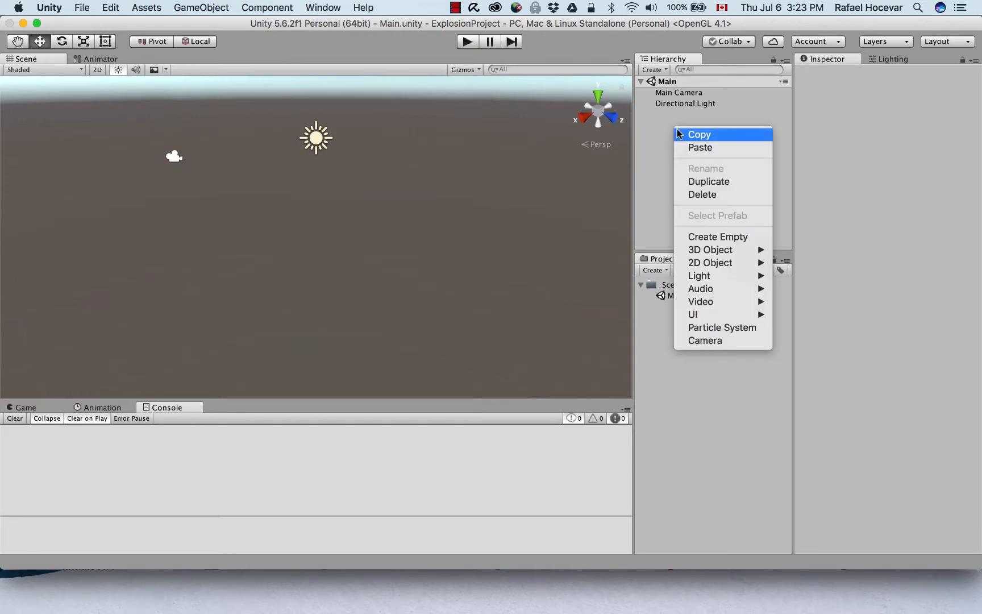
left_click(722, 235)
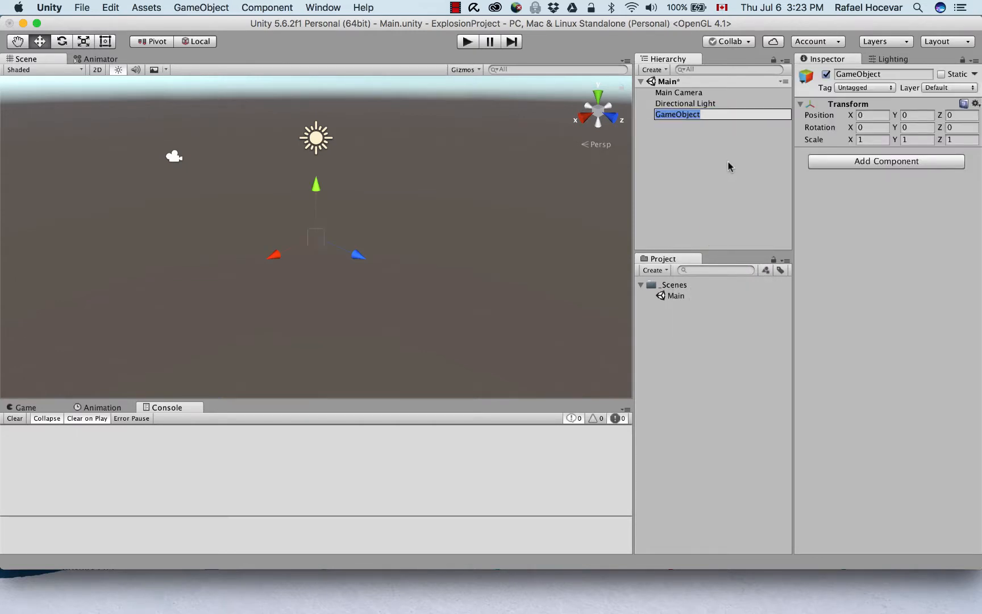
type("Explosion")
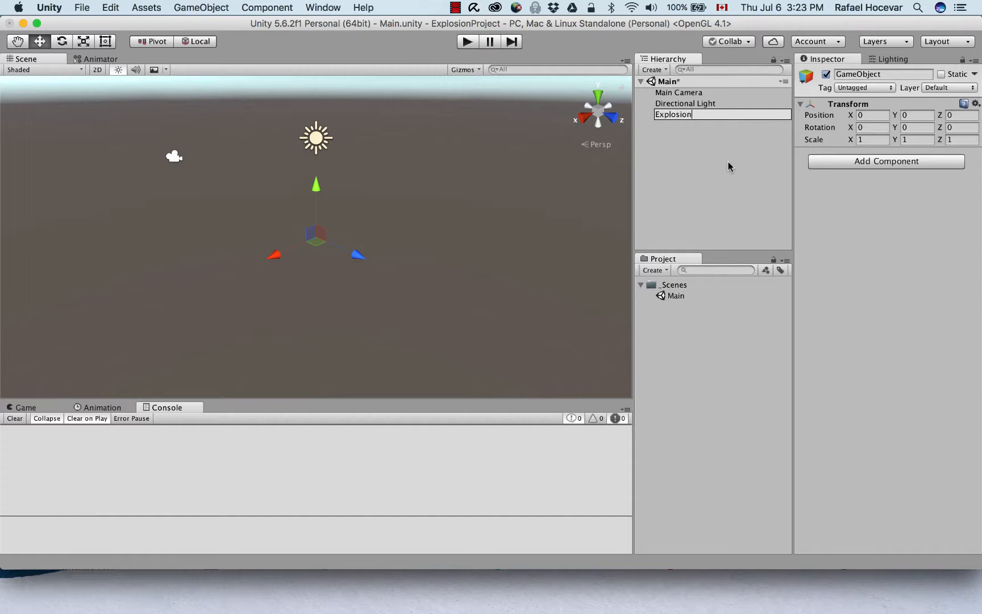
key("Return")
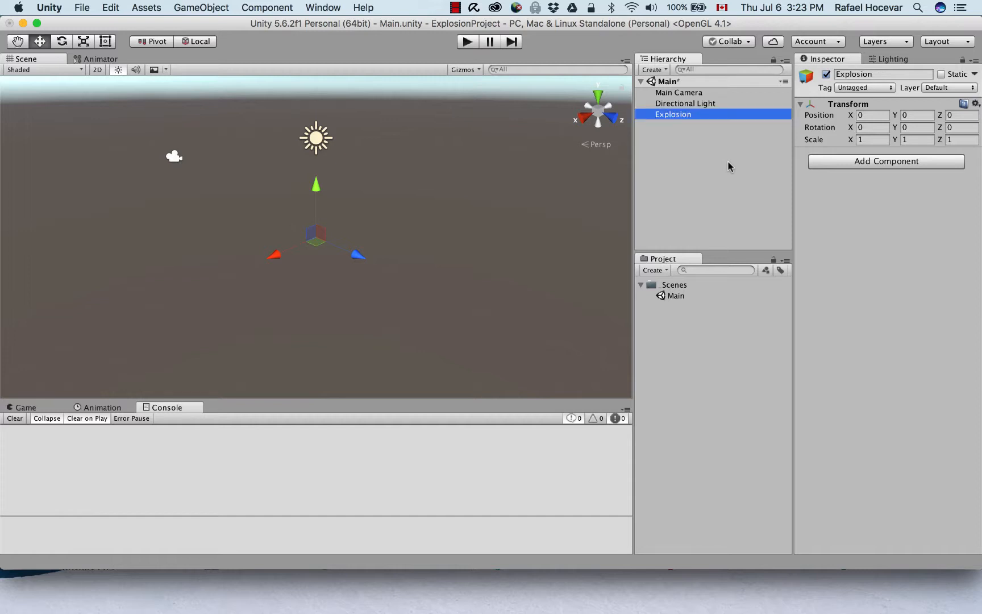
Create an empty child object named Fireball under the Explosion object
right_click(682, 115)
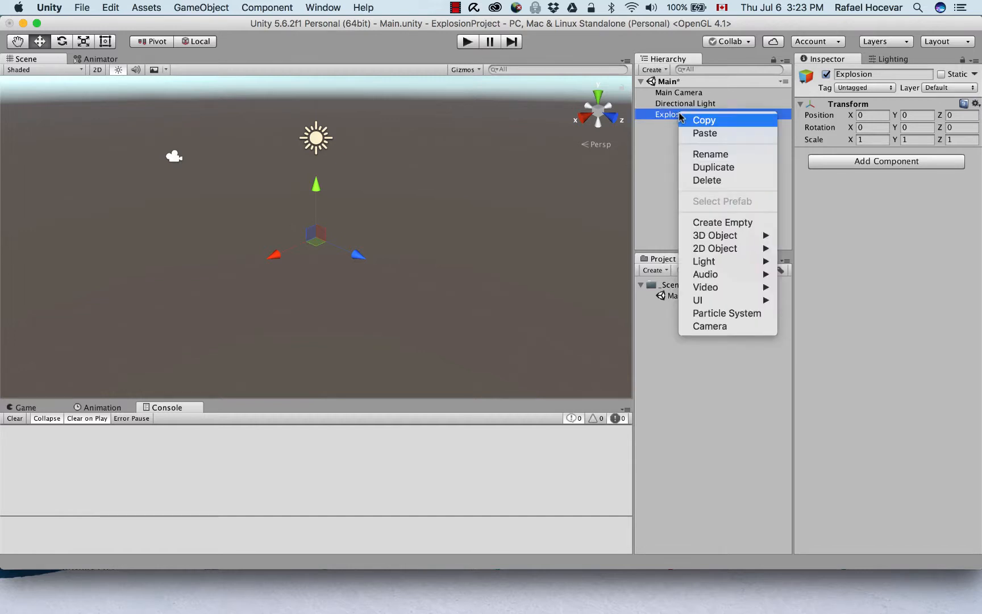
left_click(721, 224)
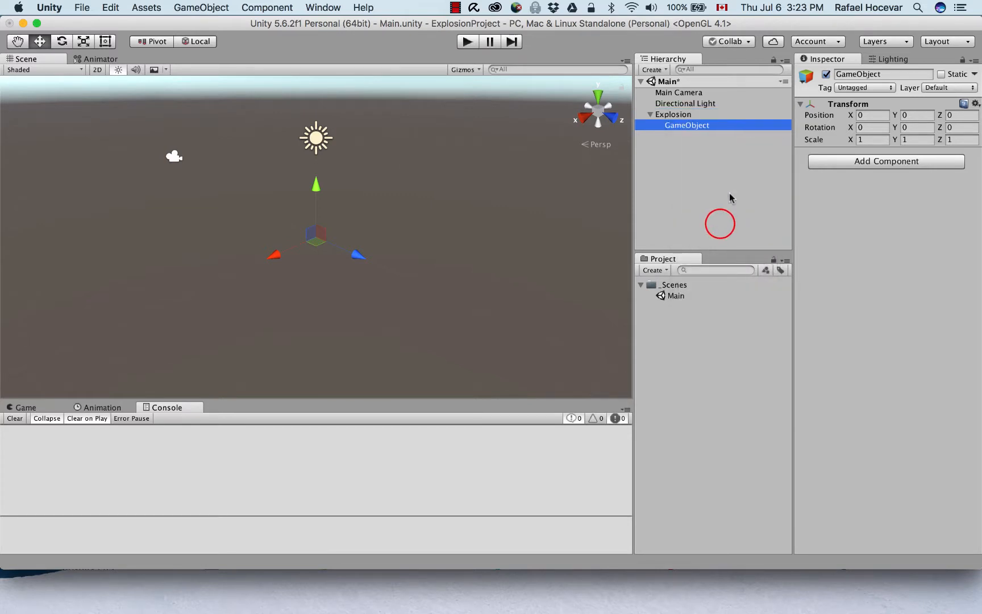
type("F")
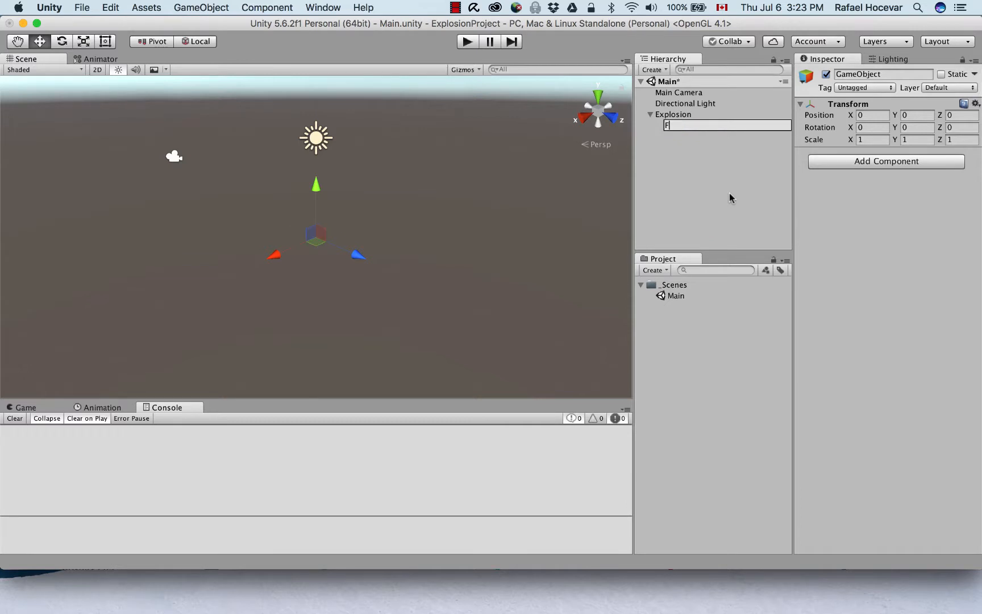
type("ireball")
key("Return")
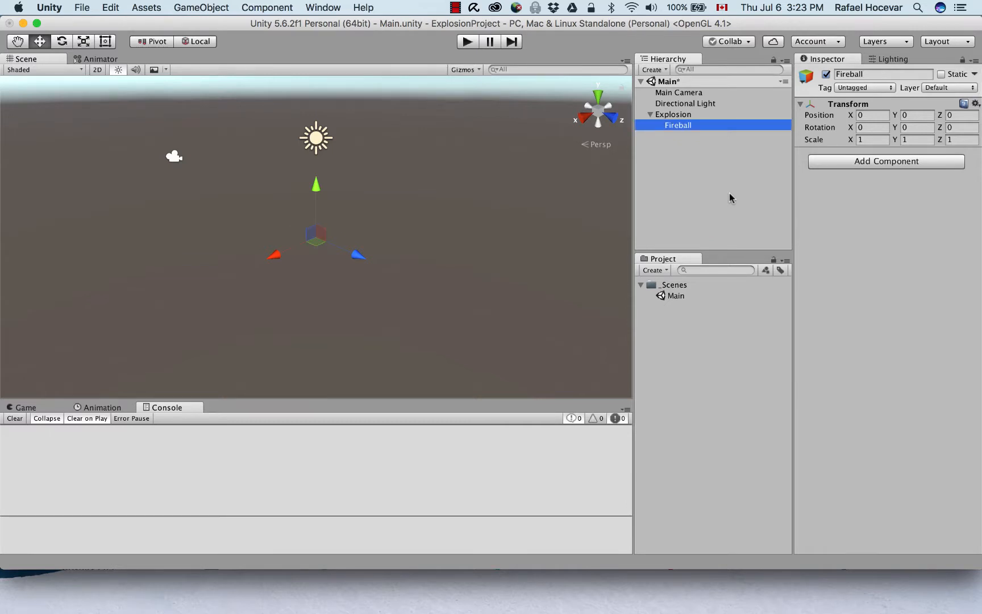
Create a second empty child object named Smoke under the Explosion object
right_click(687, 116)
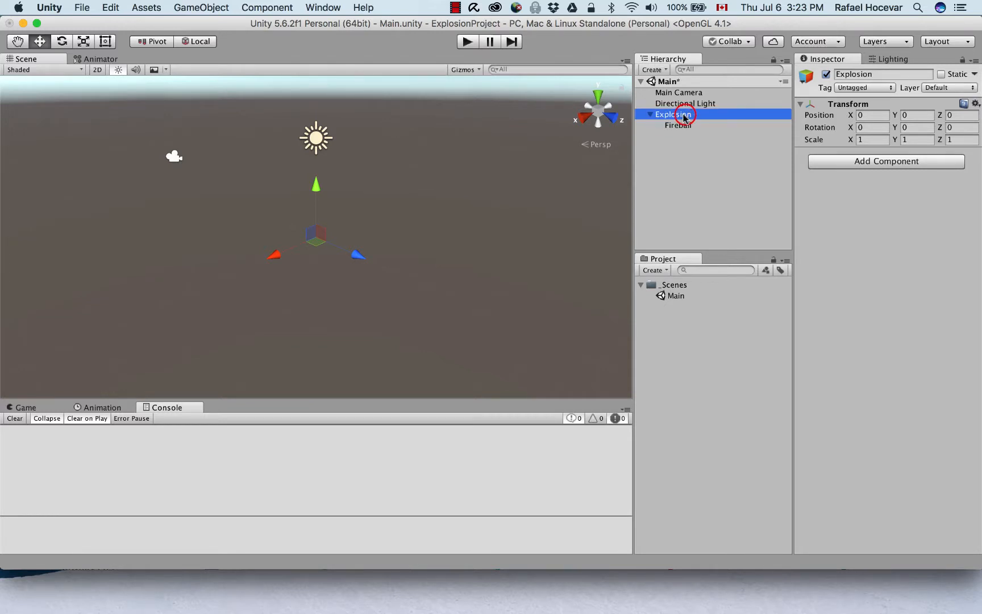
left_click(734, 223)
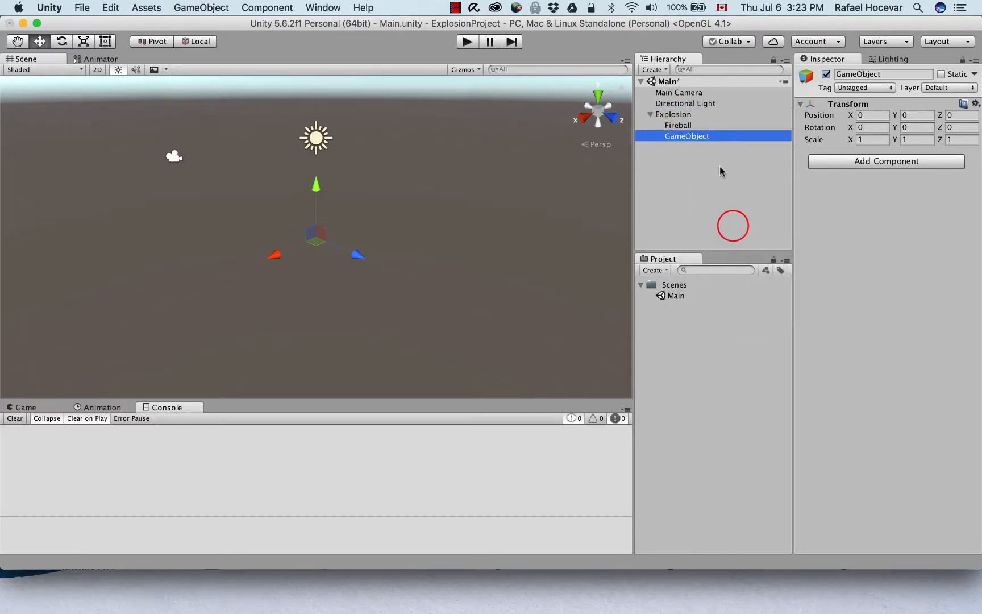
type("Smoke")
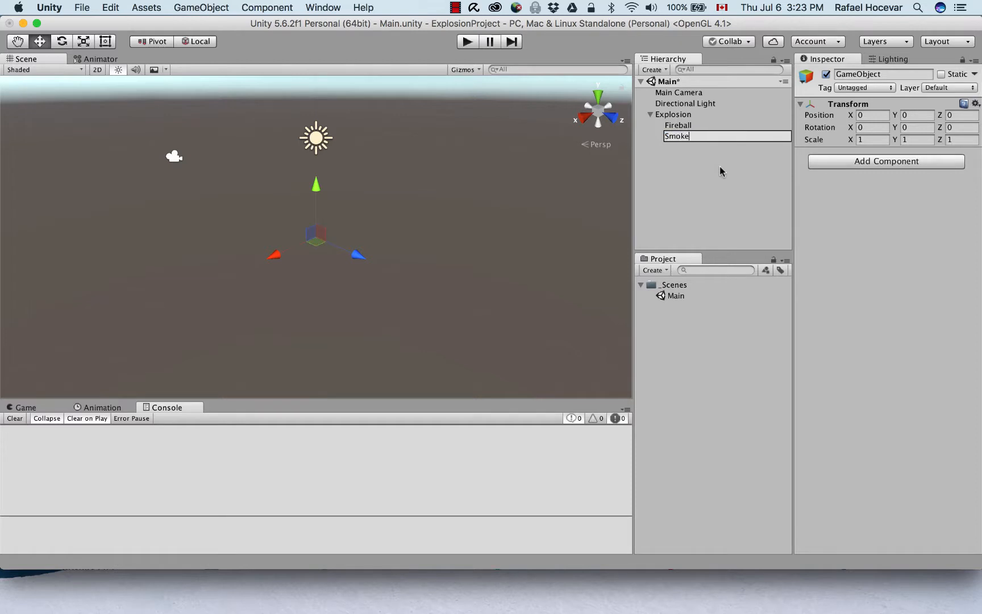
key("Return")
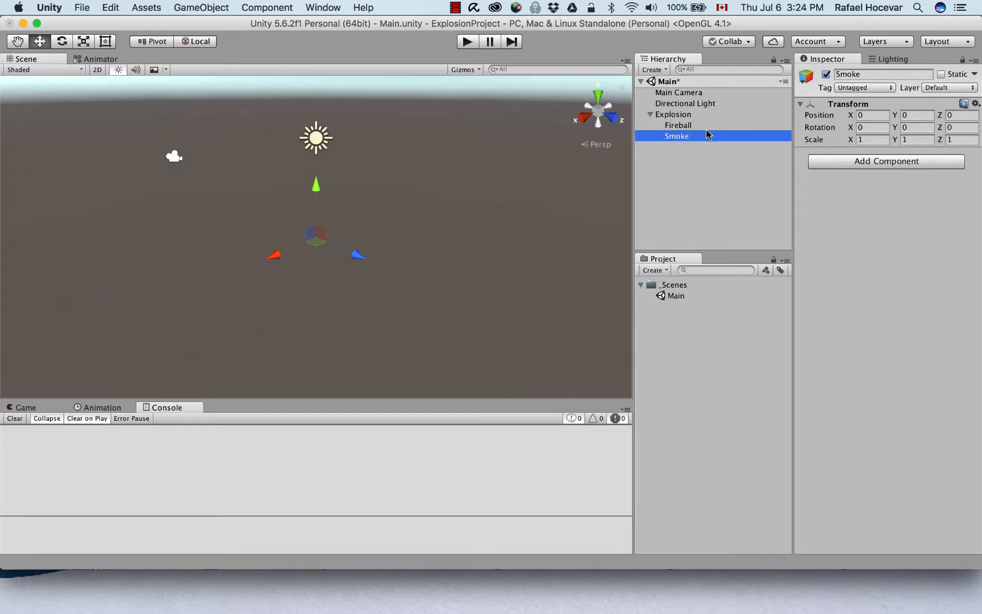
Create a project folder named _Prefab and store the Explosion object in it as a prefab
left_click(687, 116)
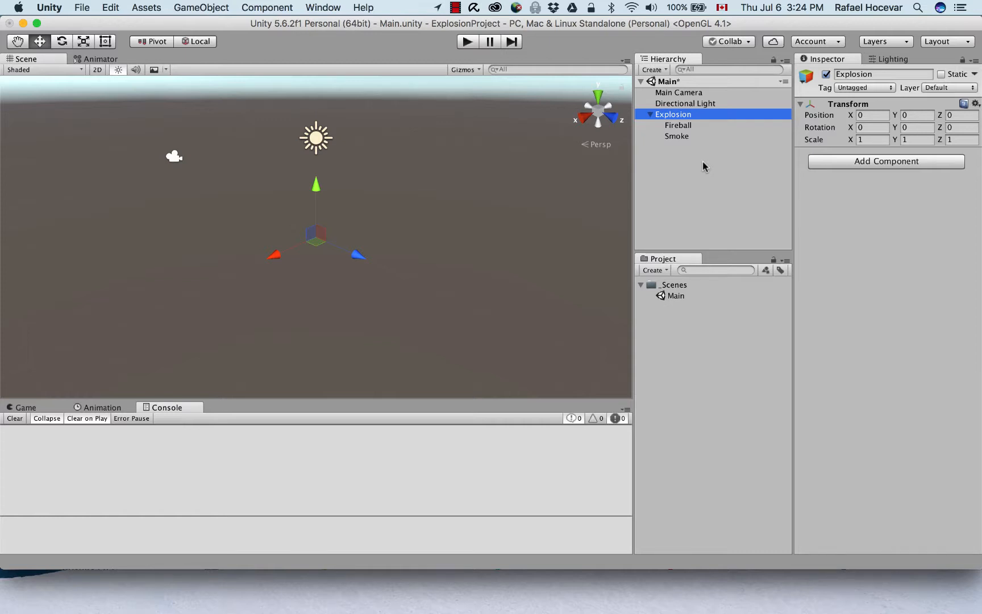
left_click(656, 270)
left_click(668, 283)
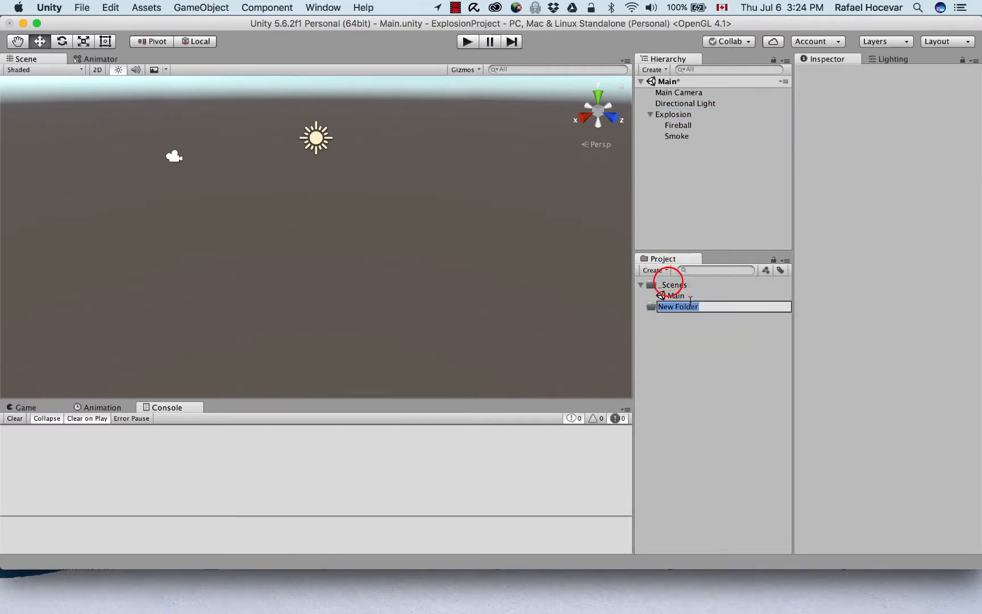
type("_Prefab")
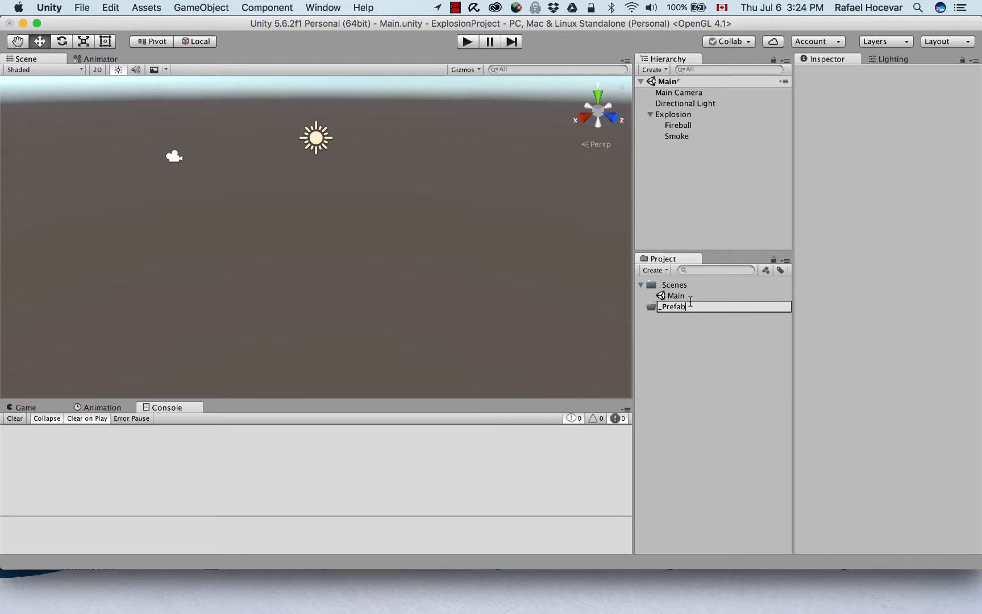
key("Return")
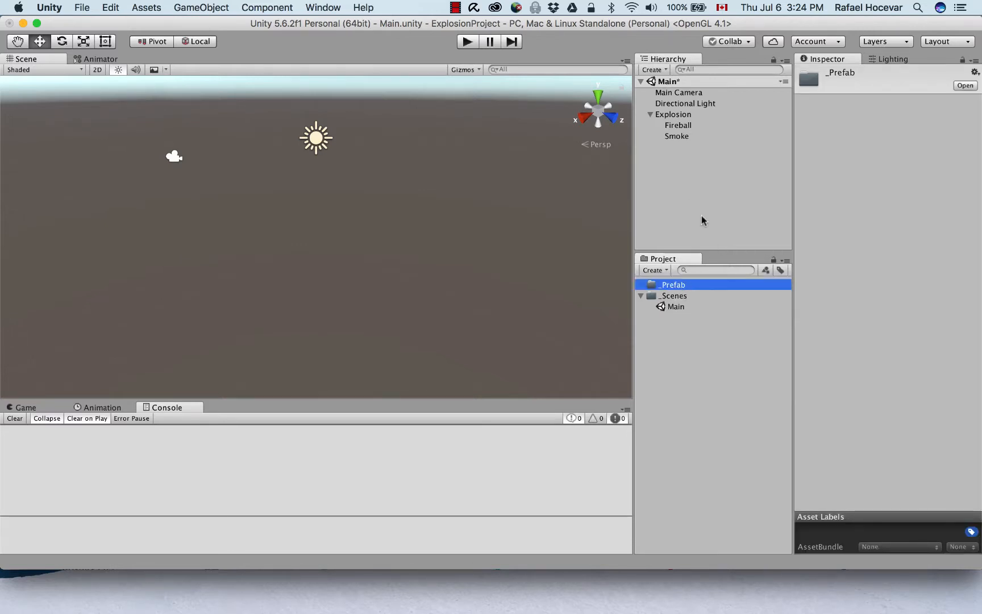
left_click_drag(671, 113, 679, 284)
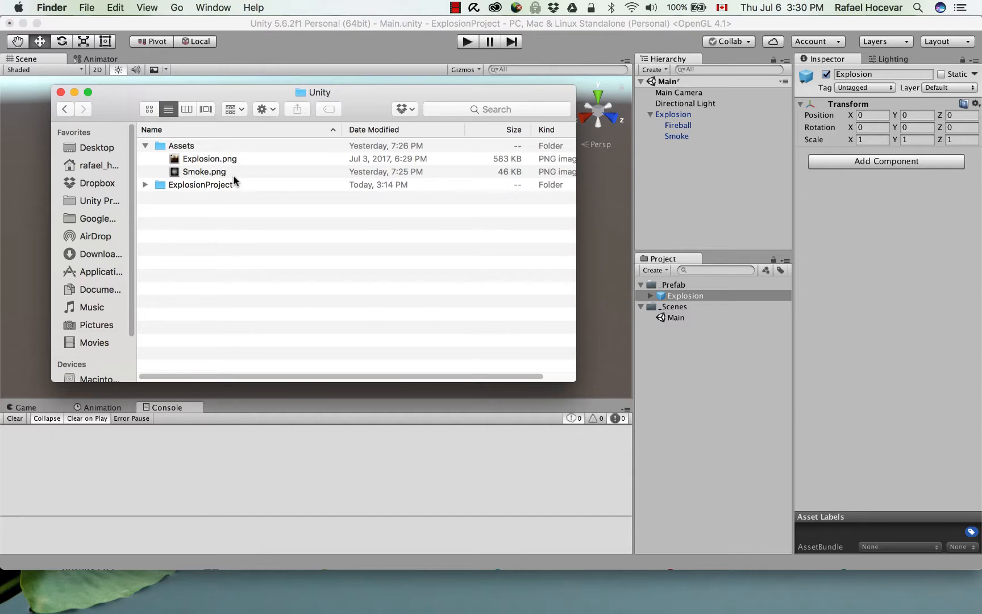
Preview the Explosion.png and Smoke.png images from the Finder's Assets folder, then close both previews
double_click(223, 157)
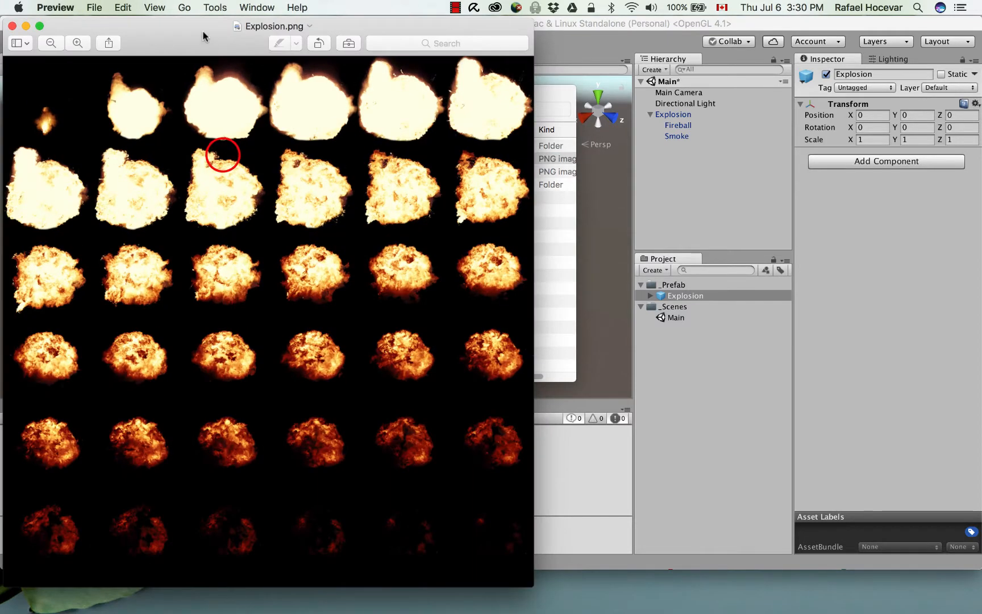
left_click_drag(202, 36, 508, 39)
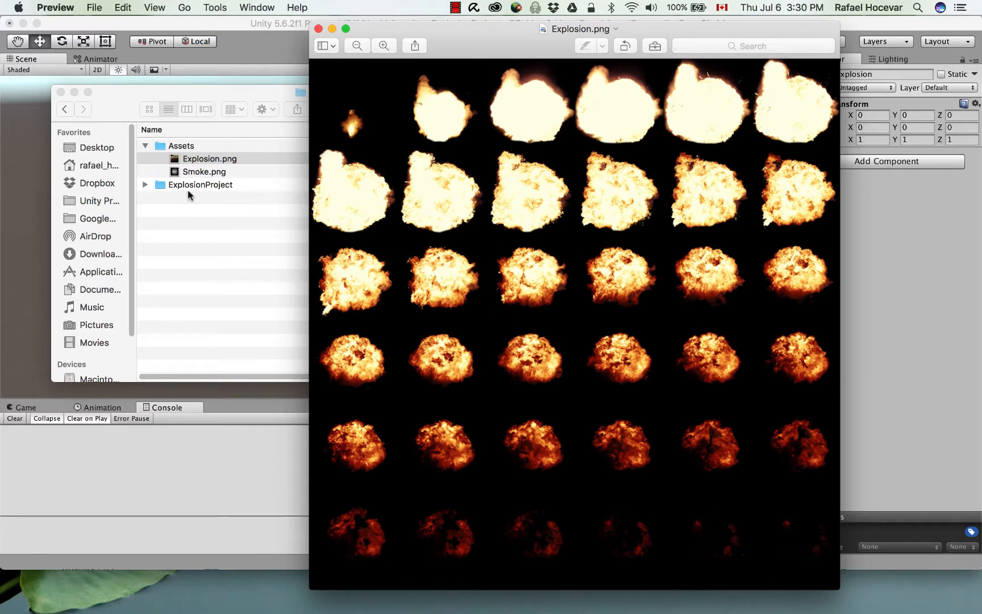
double_click(217, 171)
left_click_drag(242, 41, 235, 183)
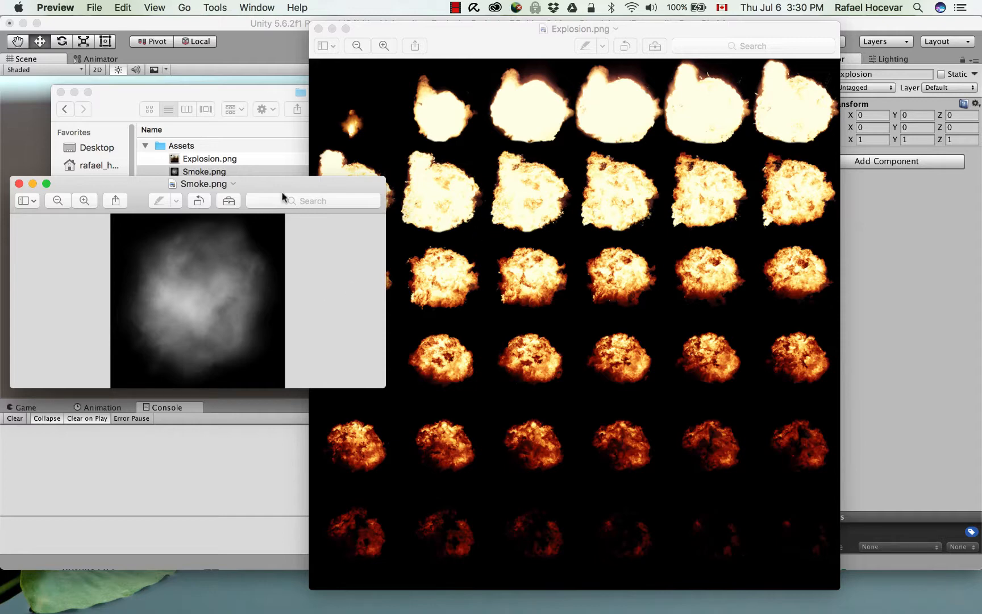
left_click(19, 183)
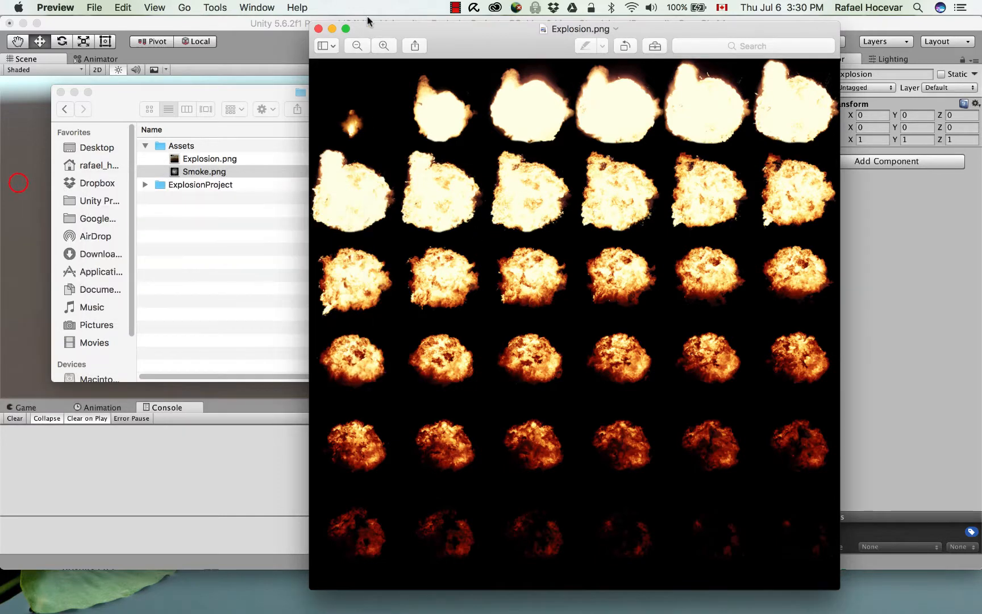
left_click(319, 29)
Import Explosion.png and Smoke.png together from the Finder's Assets folder into the root of the Unity project
left_click_drag(404, 88, 365, 89)
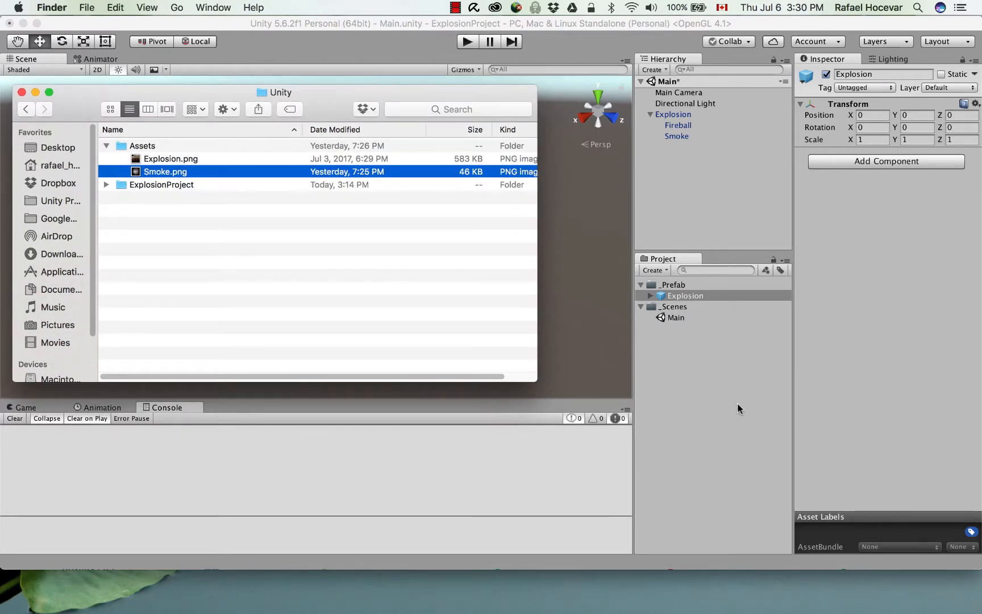
left_click(181, 159)
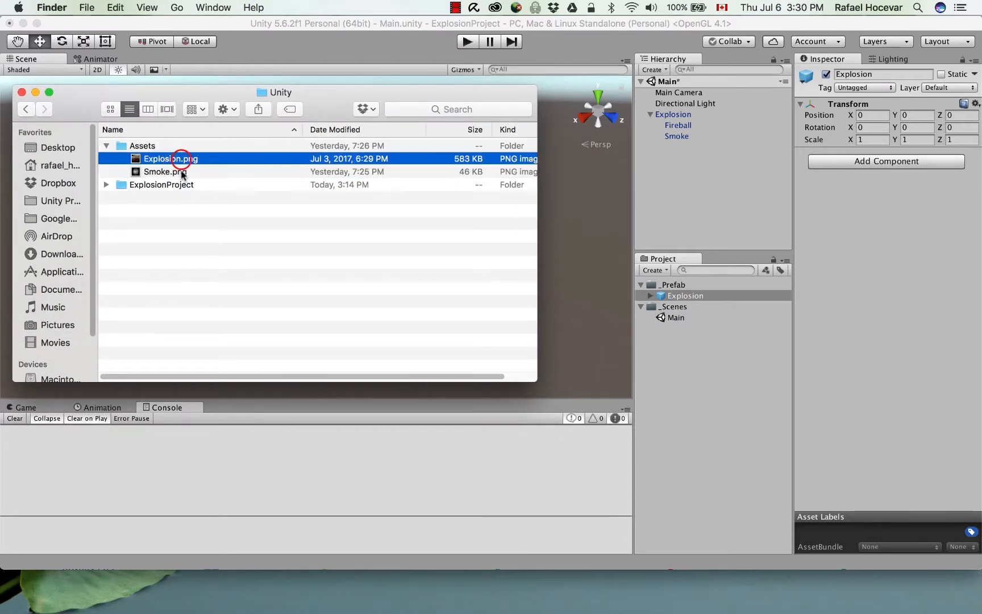
left_click(180, 171, "shift")
left_click_drag(185, 162, 711, 426)
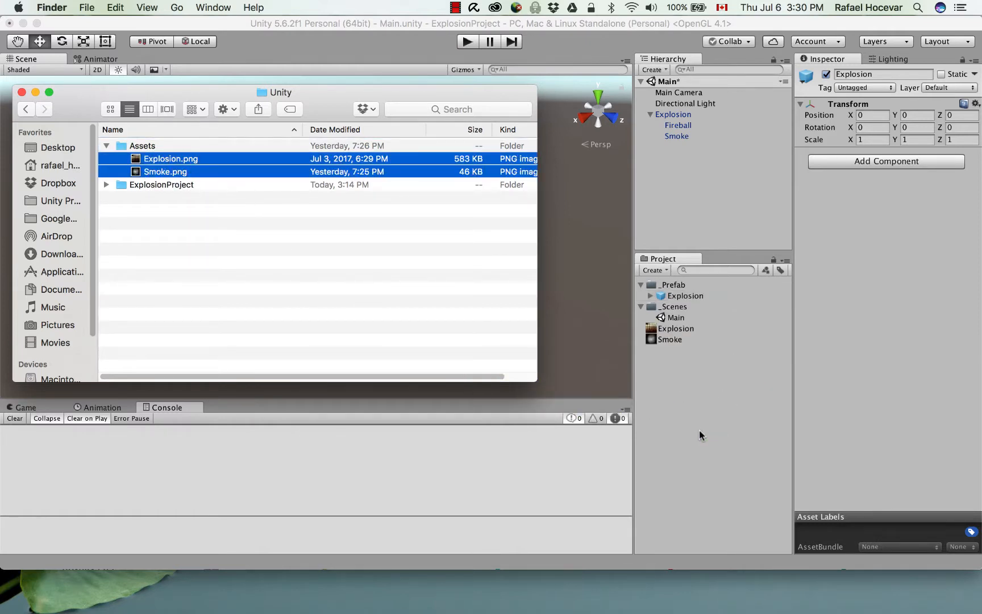
left_click(707, 382)
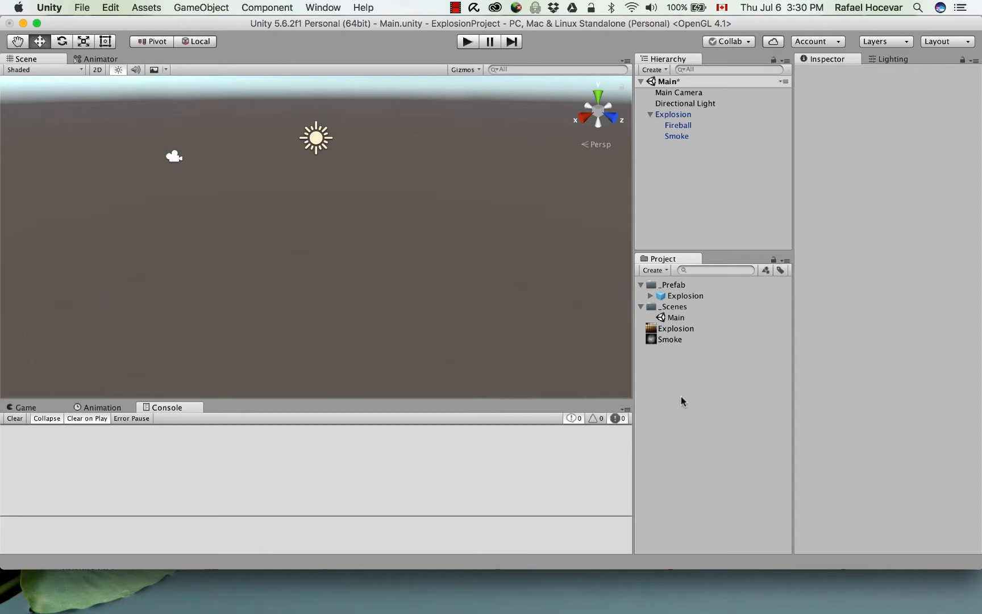
Create a new folder named Materials at the root of the project assets
left_click(660, 272)
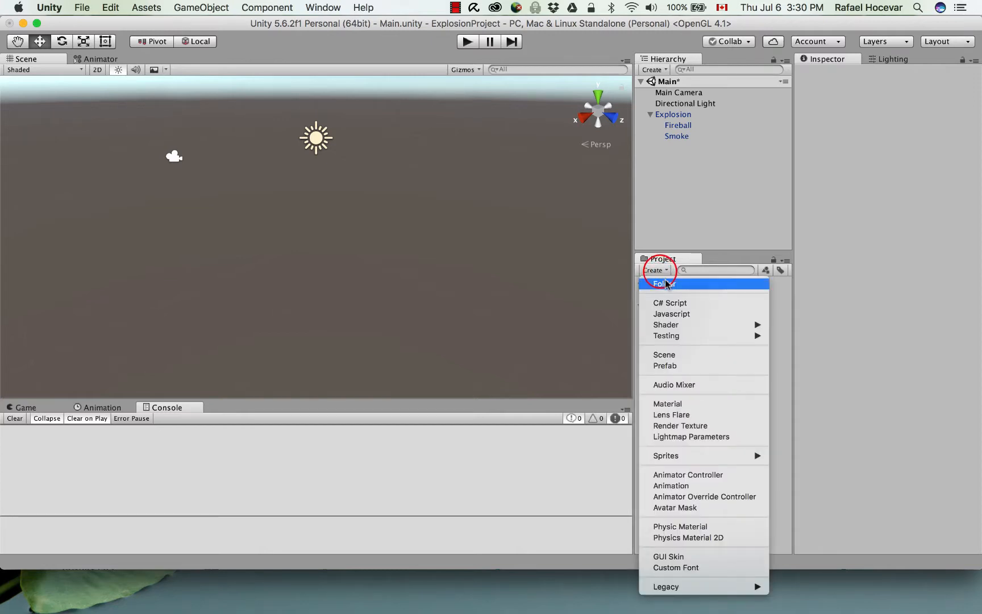
left_click(665, 284)
type("Ma")
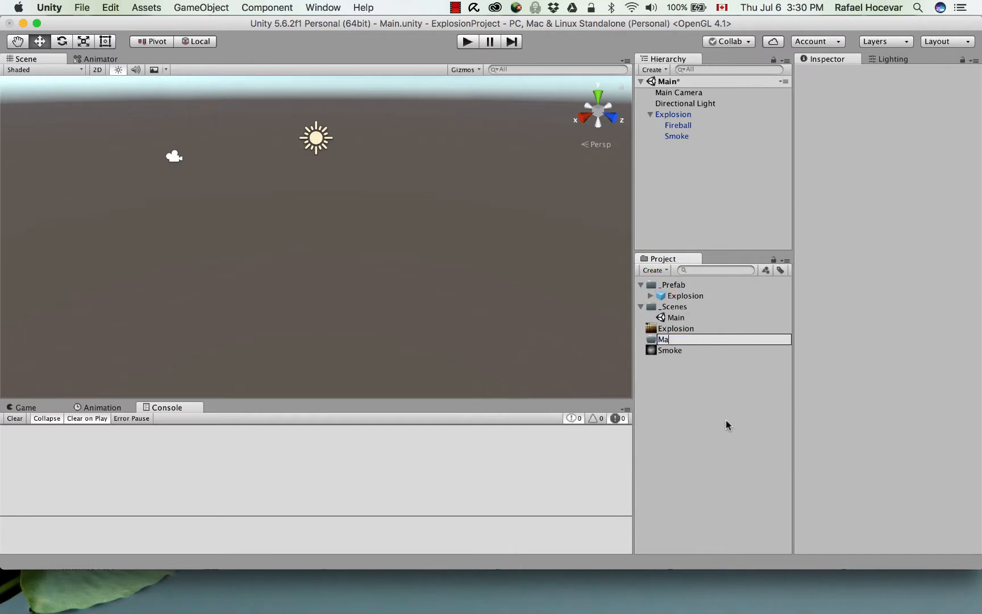
type("terials")
key("Return")
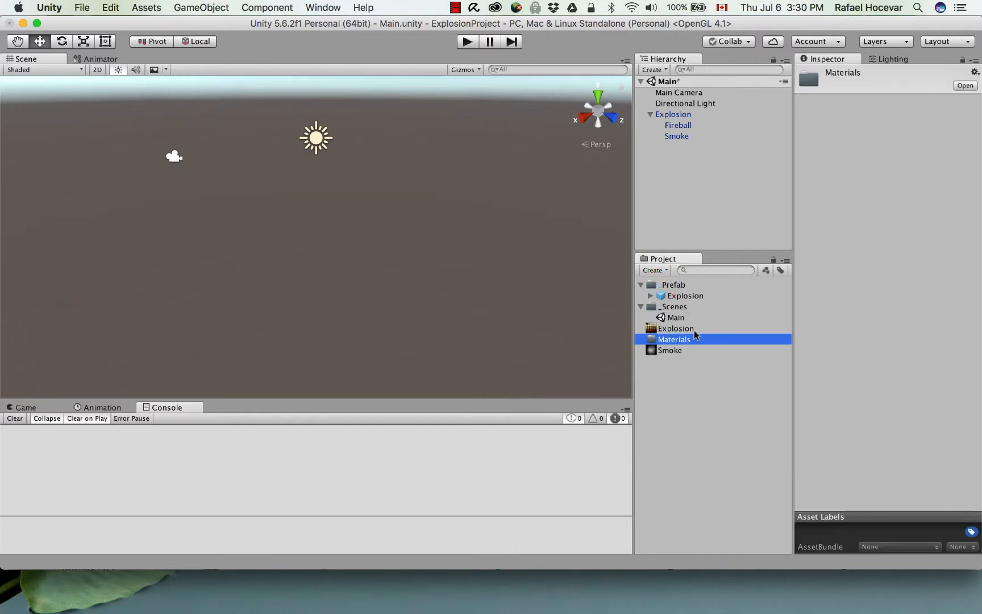
Move the Explosion and Smoke textures into the Materials folder and expand it to show its contents
left_click(677, 329)
left_click(679, 350, "super")
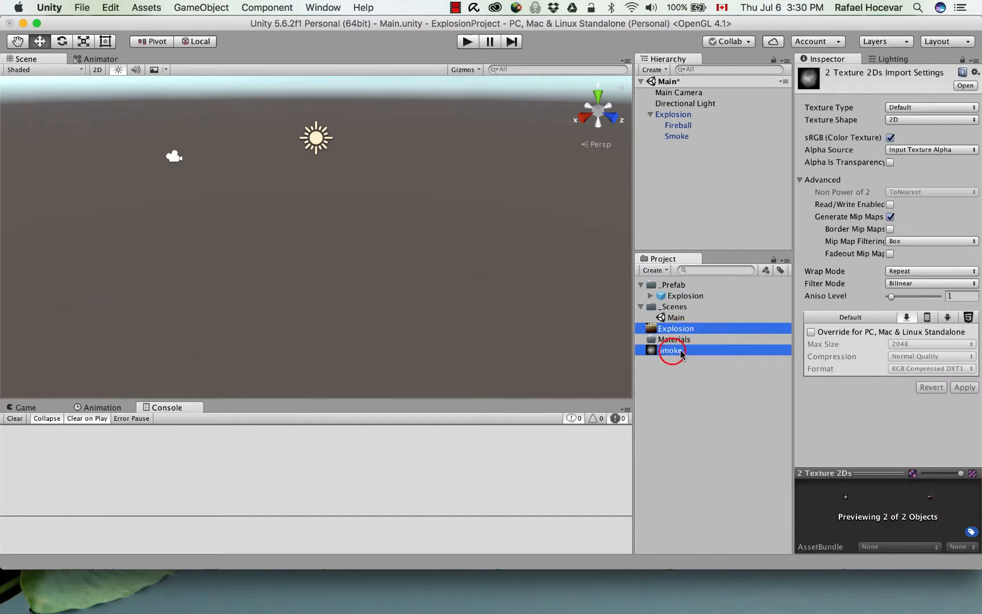
left_click_drag(686, 352, 676, 340)
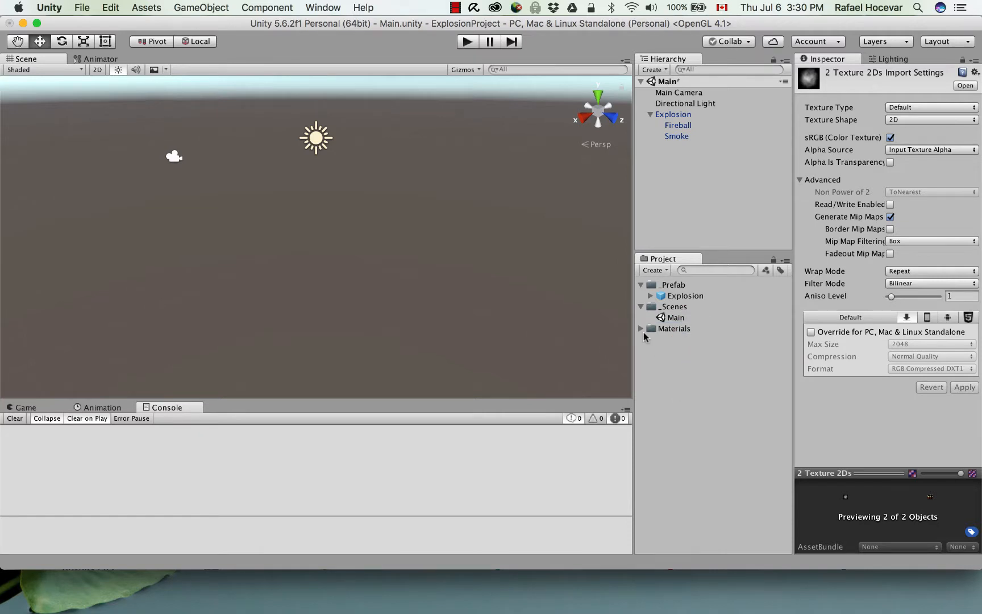
left_click(640, 328)
left_click(697, 407)
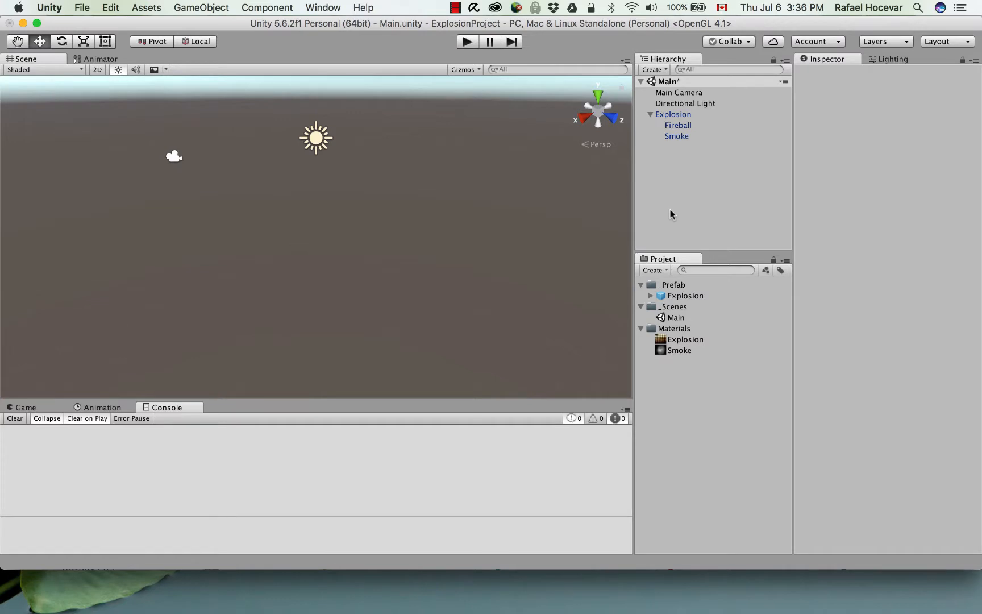
Add a Particle System component to the Fireball object
left_click(678, 126)
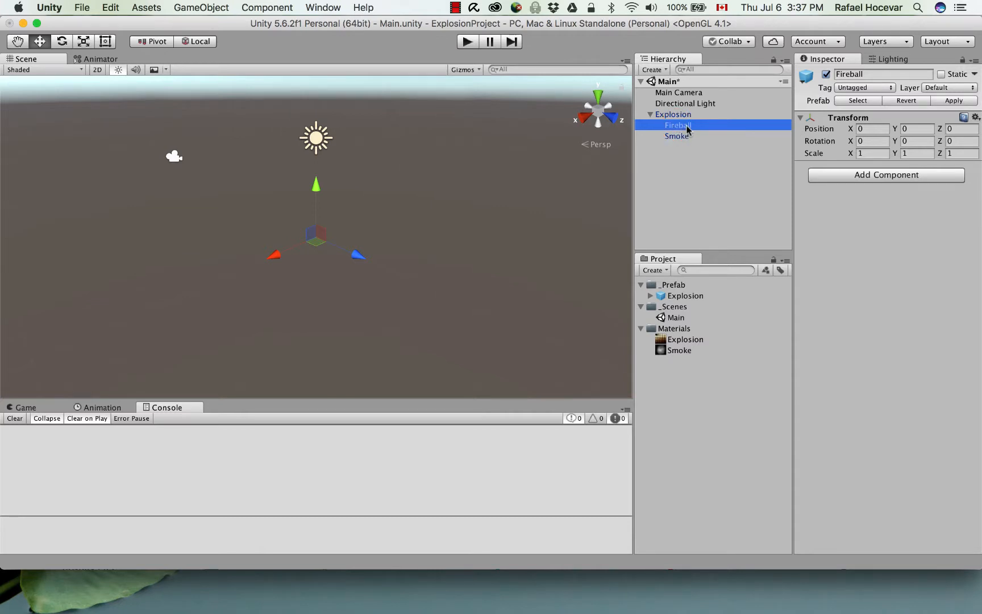
left_click(865, 176)
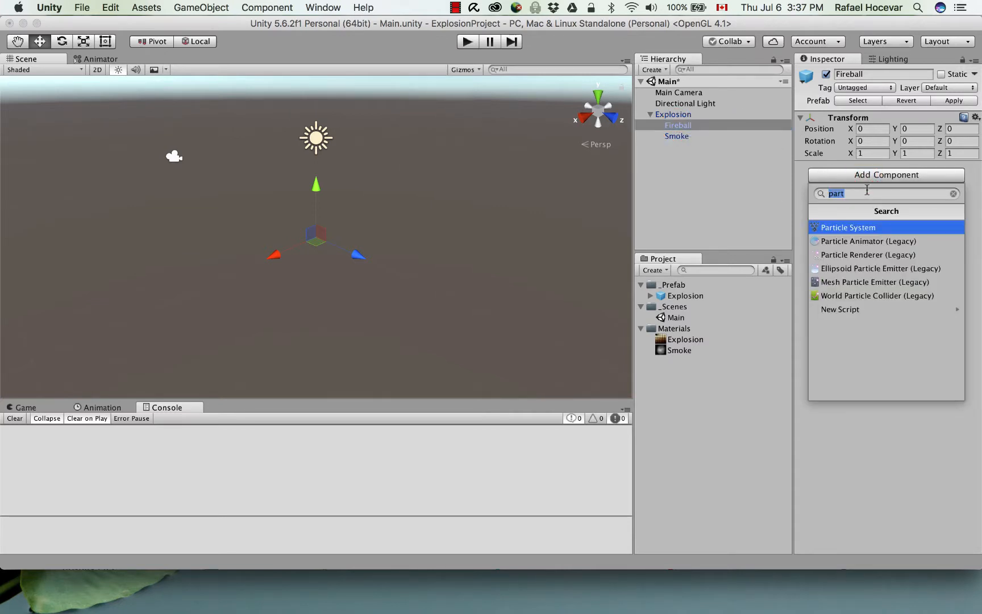
type("part")
left_click(858, 227)
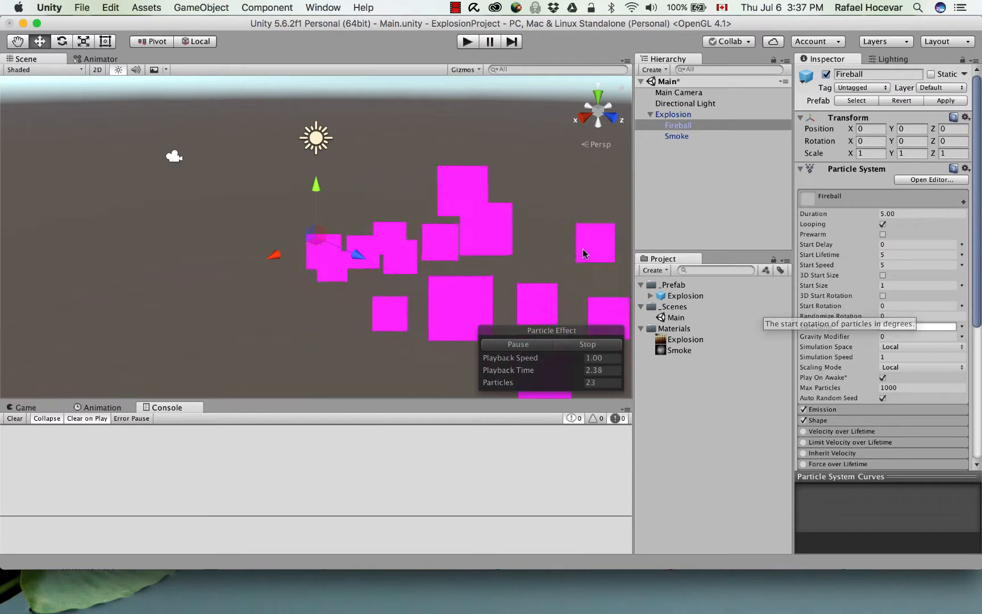
Look over the Fireball's emitted particles and its particle system settings, and expand the Renderer module to examine its Material setting
left_click_drag(632, 192, 636, 218)
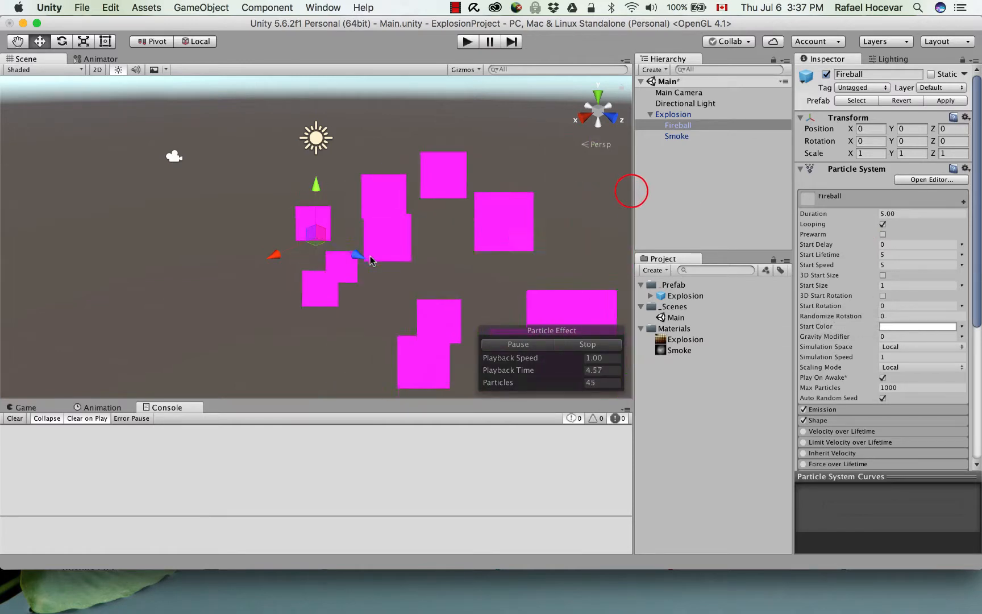
mouse_move(385, 280)
left_mouse_down("alt")
mouse_move(373, 269)
mouse_move(465, 285)
mouse_move(418, 262)
mouse_move(394, 263)
left_mouse_up("alt")
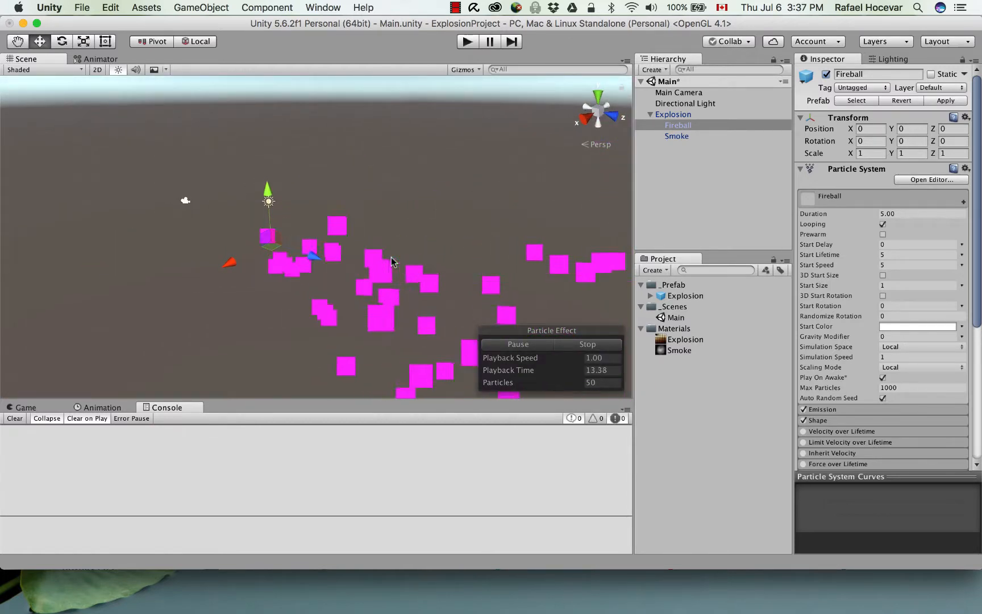
scroll(860, 253, "down", 1)
scroll(860, 253, "down", 10)
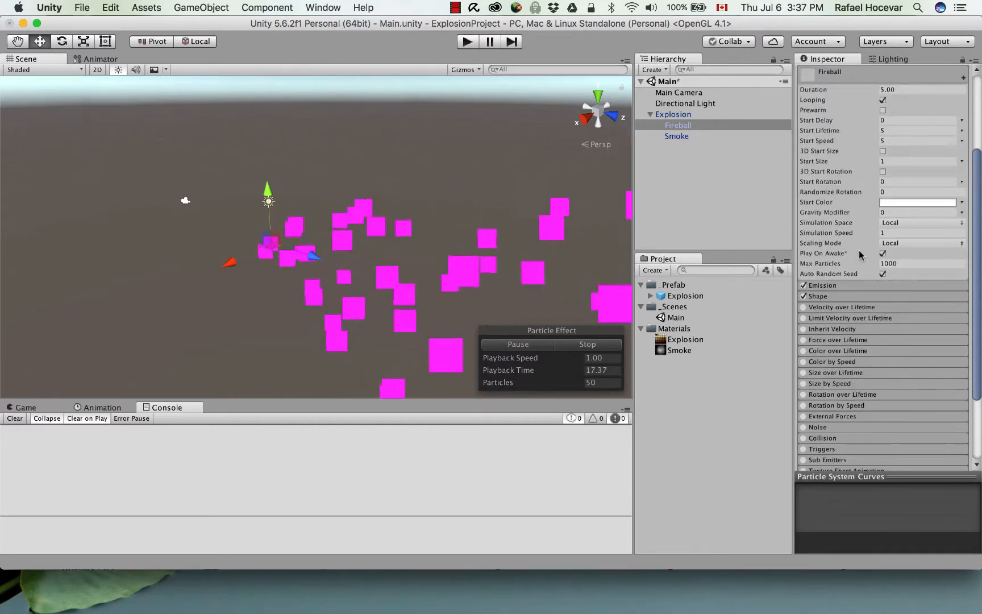
scroll(879, 262, "up", 10)
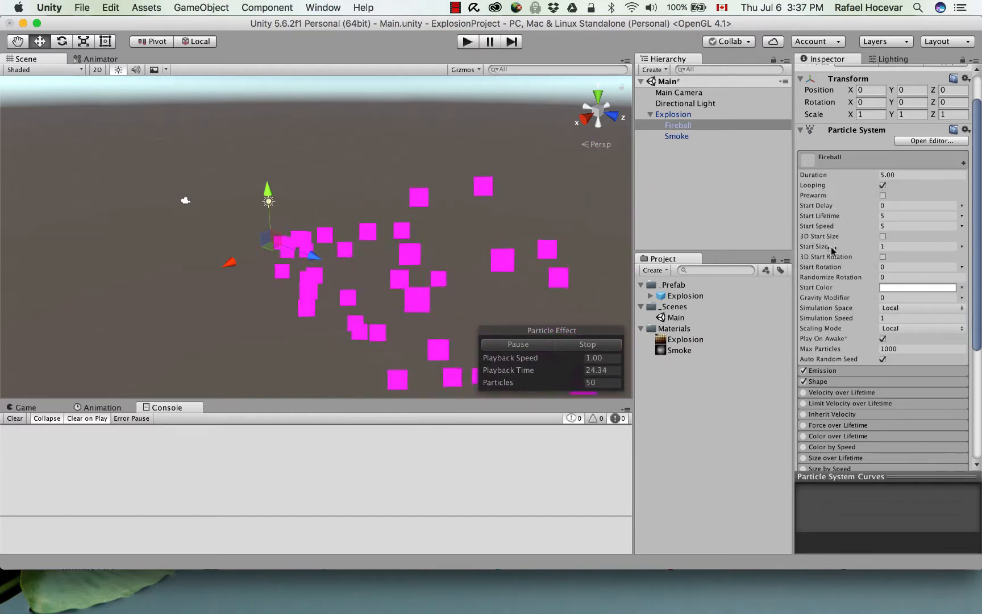
mouse_move(871, 278)
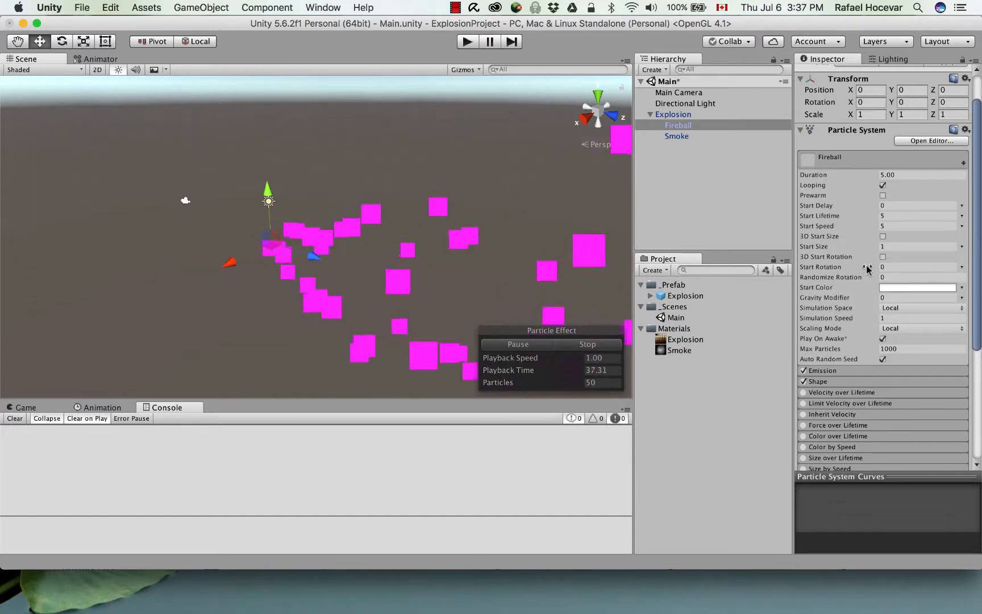
scroll(852, 245, "down", 5)
scroll(847, 239, "down", 2)
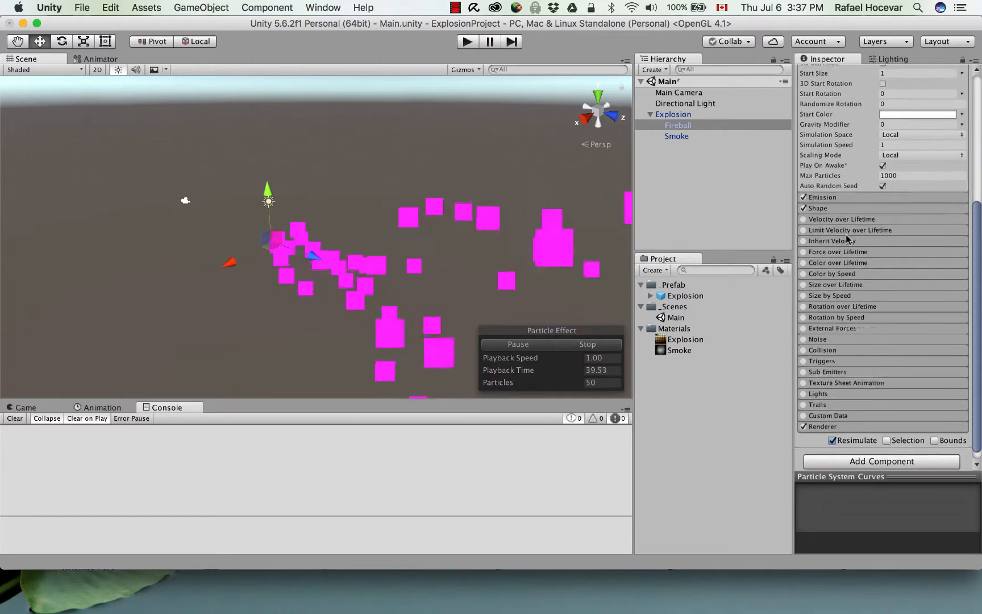
left_click(832, 421)
scroll(845, 421, "down", 1)
scroll(845, 421, "down", 6)
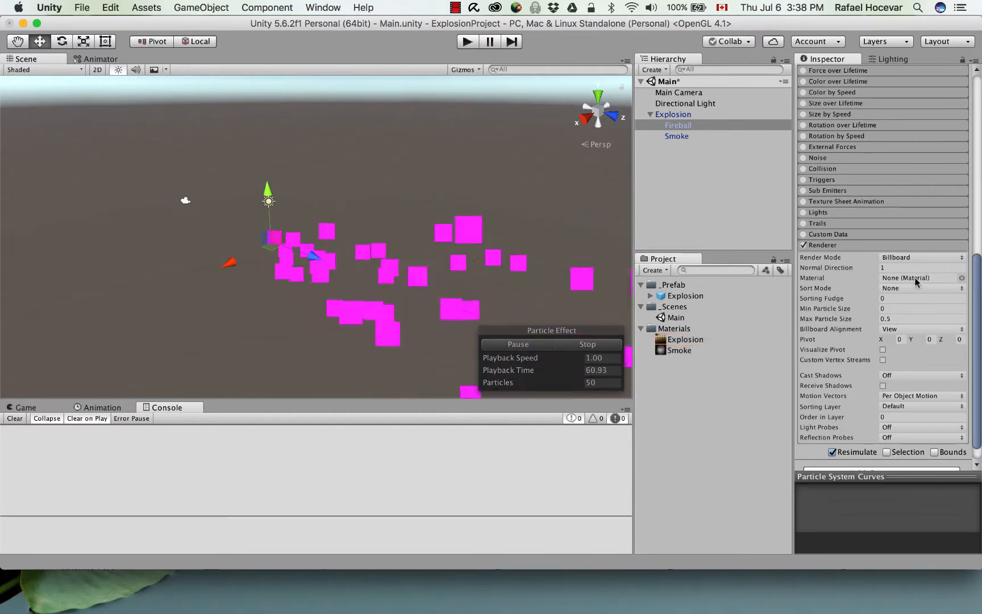
Create a new material named ExplosionMaterial in the Materials folder
left_click(676, 329)
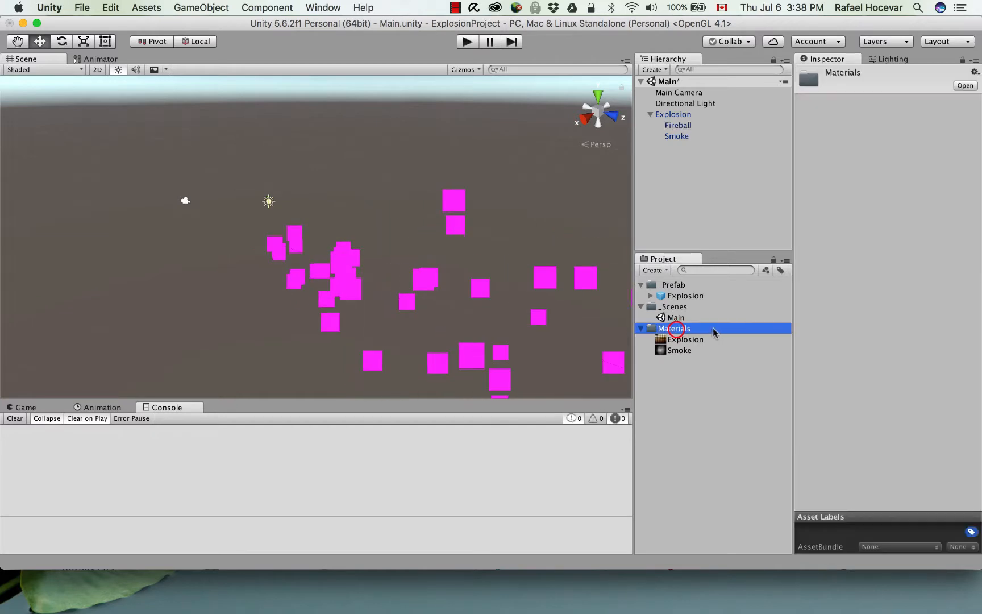
right_click(681, 331)
mouse_move(725, 337)
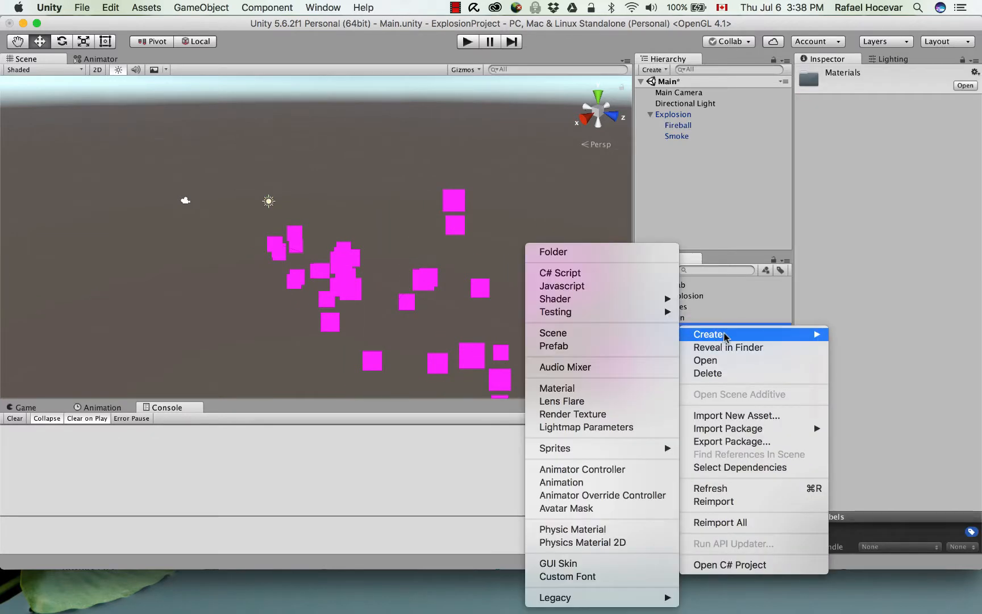
left_click(612, 389)
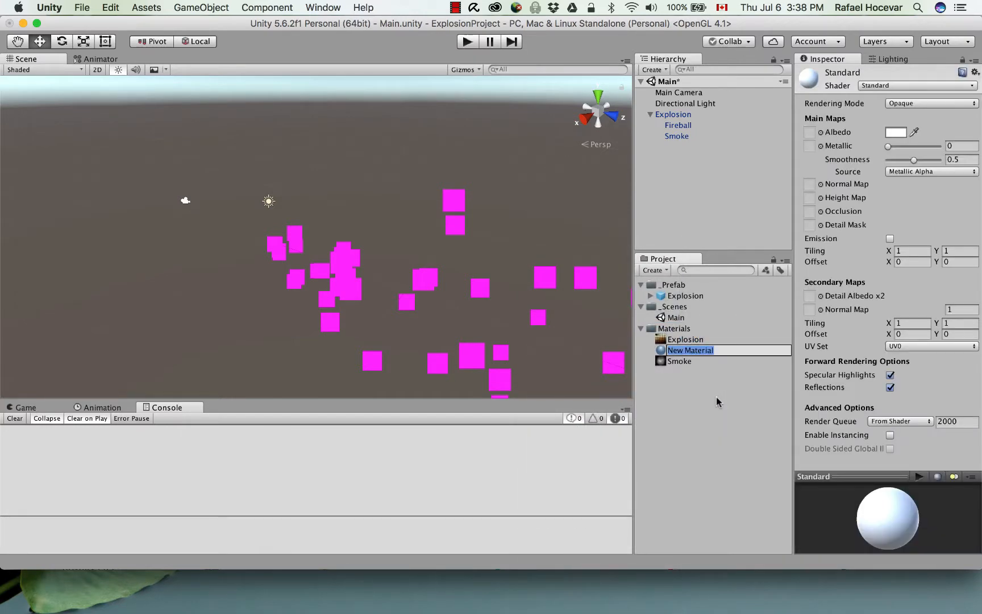
type("ExplosionMaterial")
key("Return")
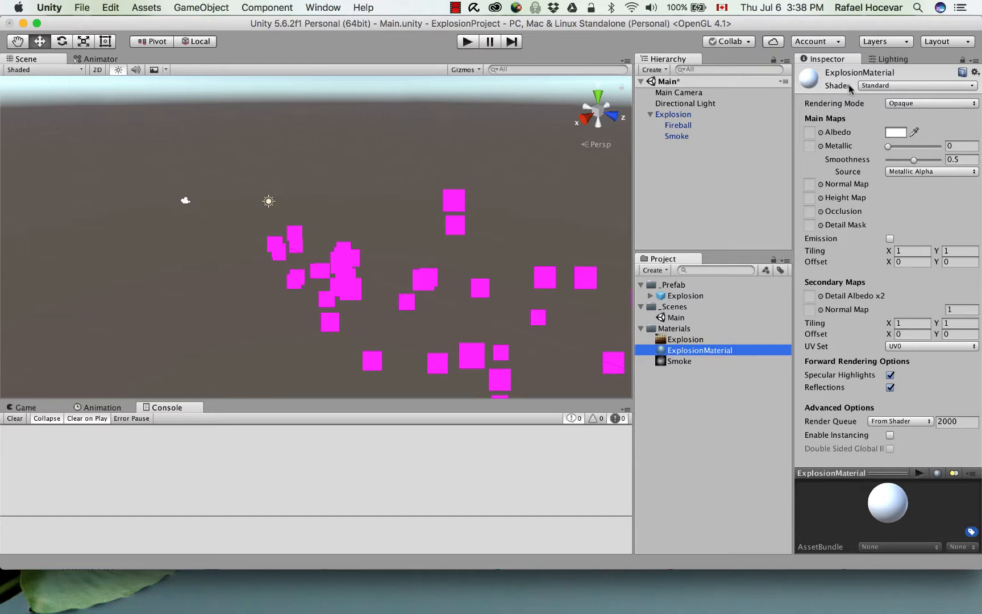
Set ExplosionMaterial's shader to Particles/Additive and assign the Explosion texture as its Particle Texture
left_click(872, 89)
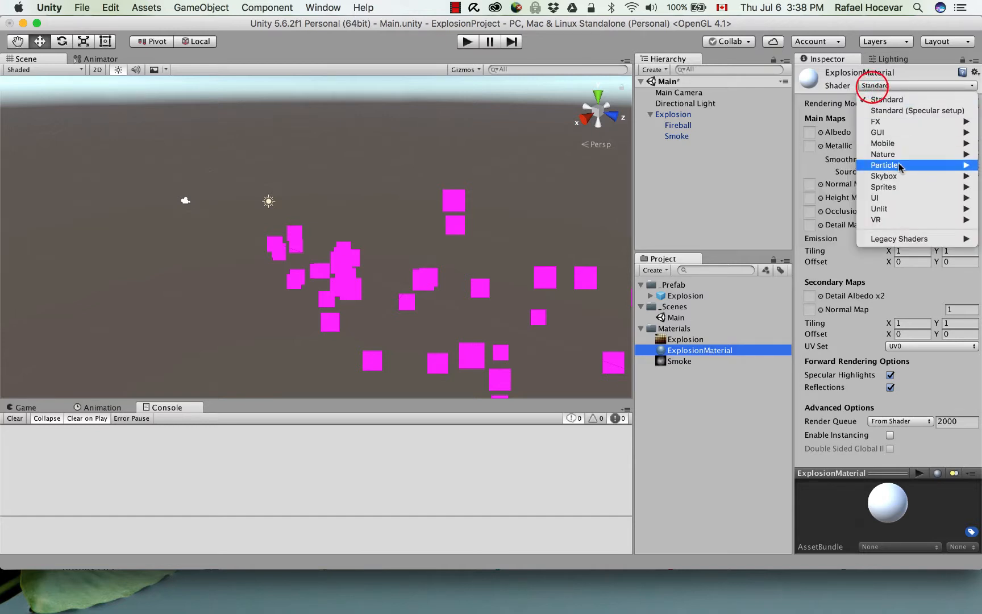
mouse_move(897, 166)
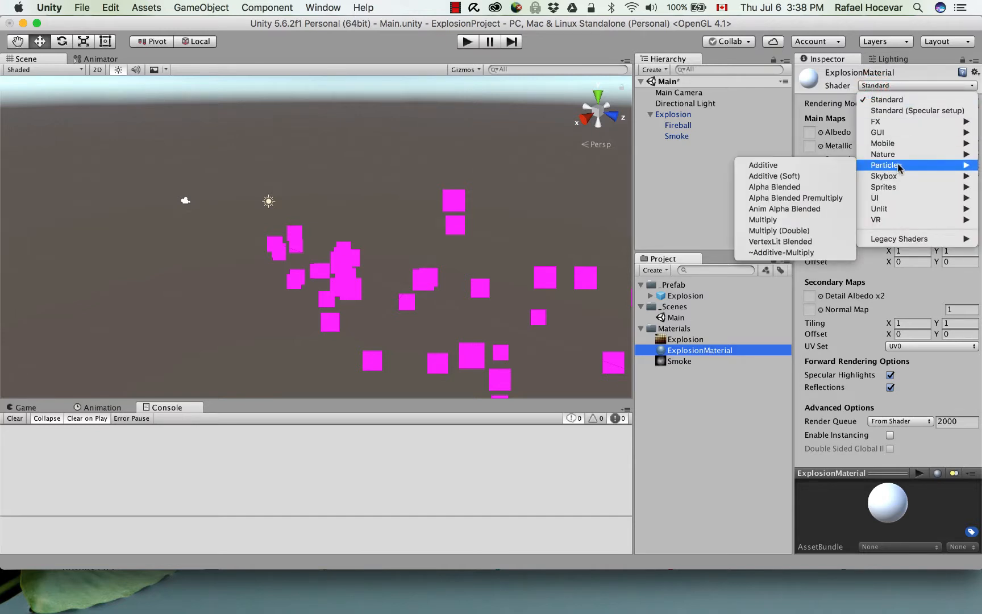
left_click(776, 166)
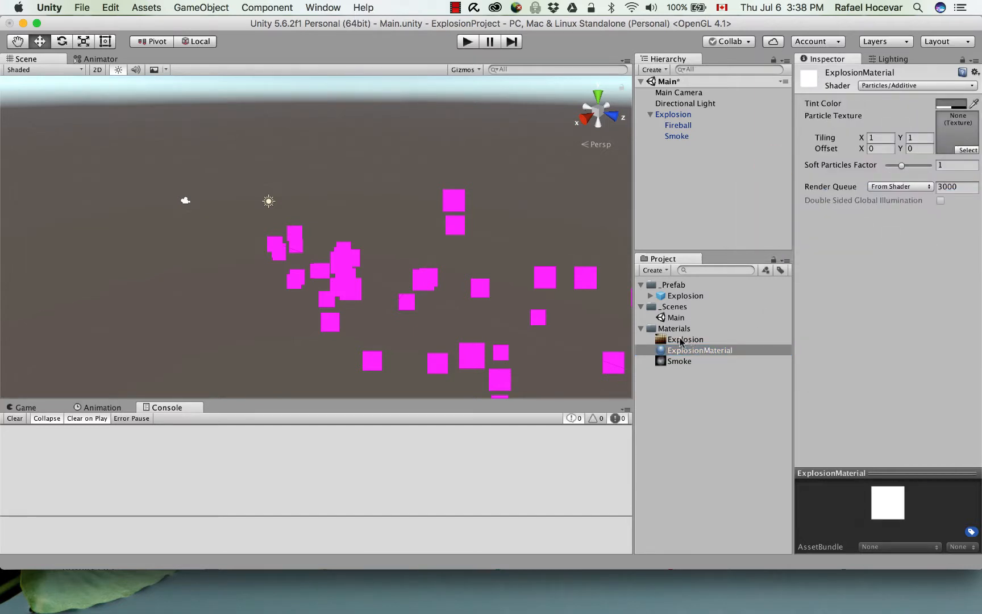
left_click_drag(678, 342, 837, 283)
left_click_drag(948, 129, 949, 130)
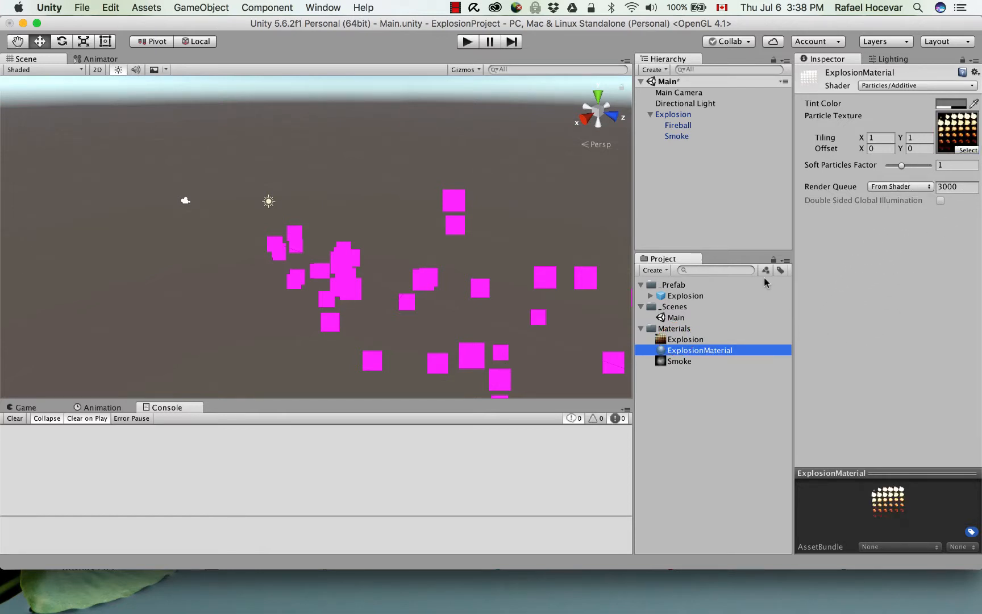
Assign ExplosionMaterial as the material in the Renderer module of the Fireball's particle system
left_click(689, 129)
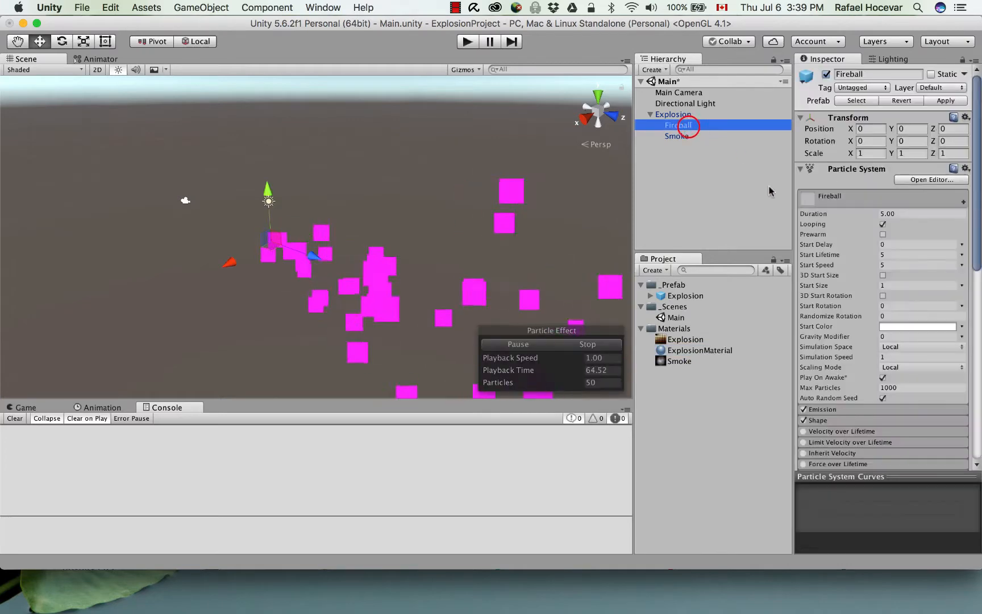
scroll(865, 276, "down", 15)
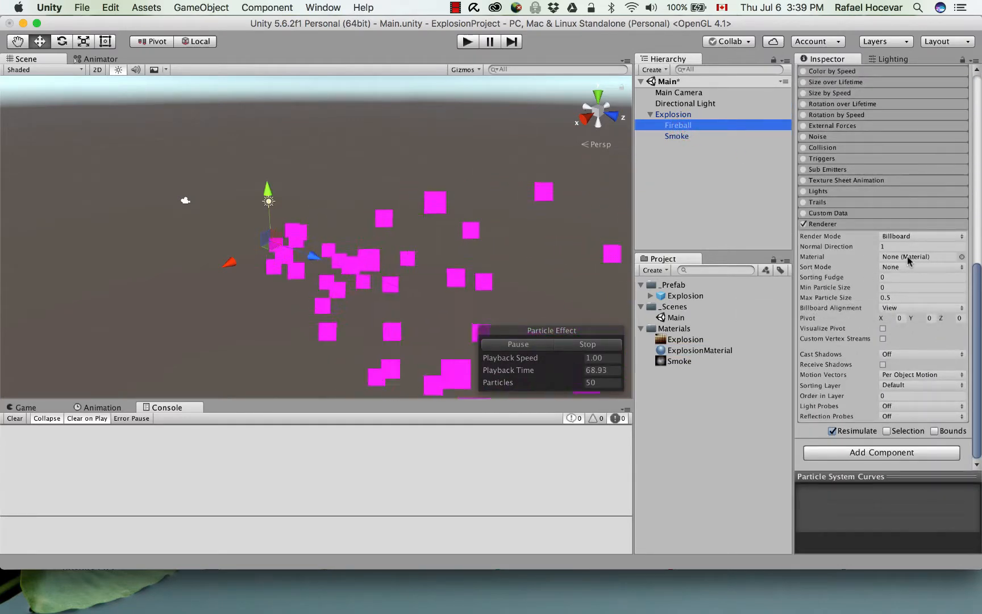
left_click(961, 257)
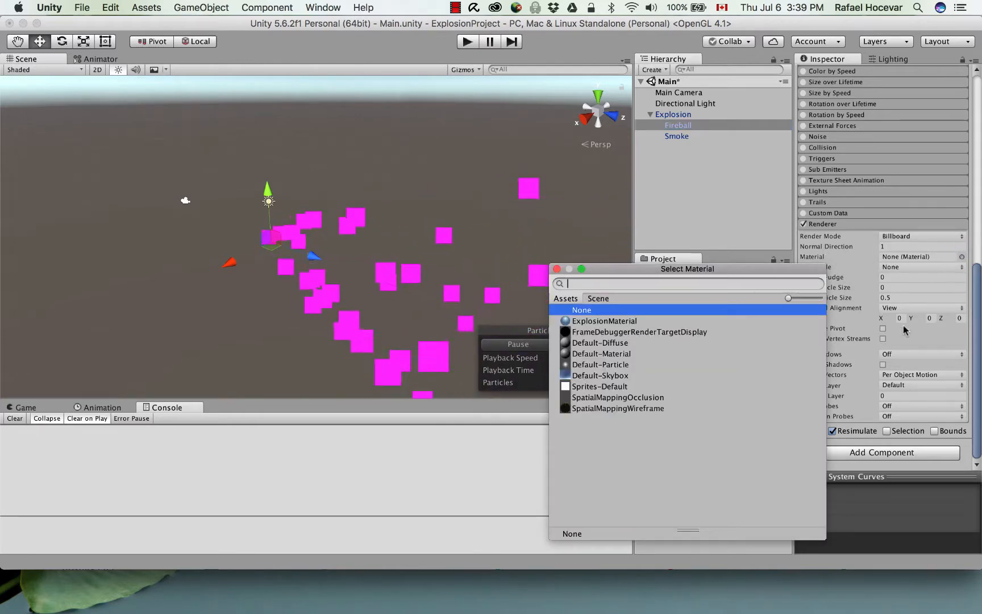
left_click(604, 321)
double_click(624, 322)
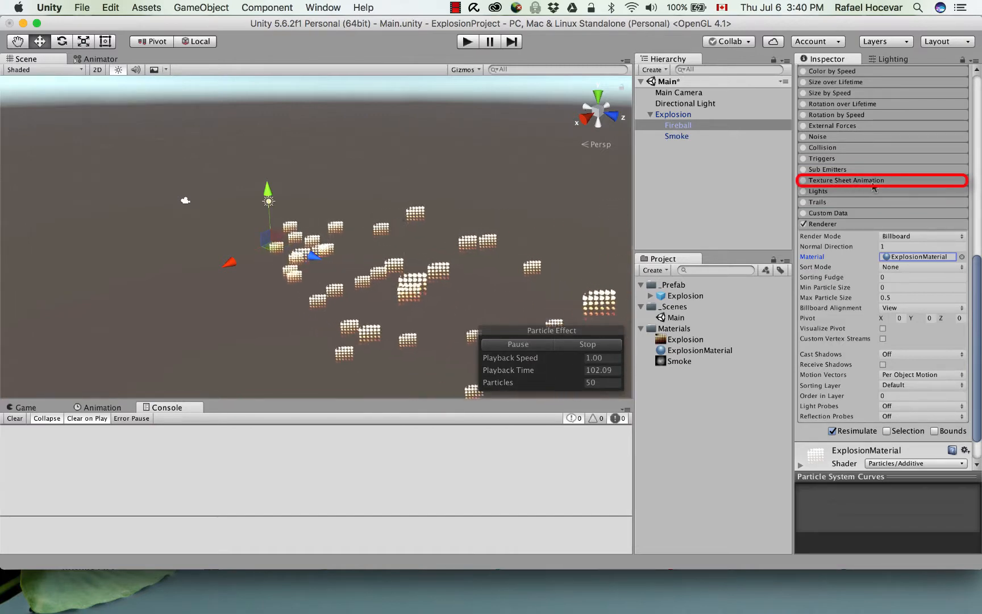
Enable Texture Sheet Animation on the Fireball's particle system and set its tiles to 6 in X and 6 in Y
left_click(803, 180)
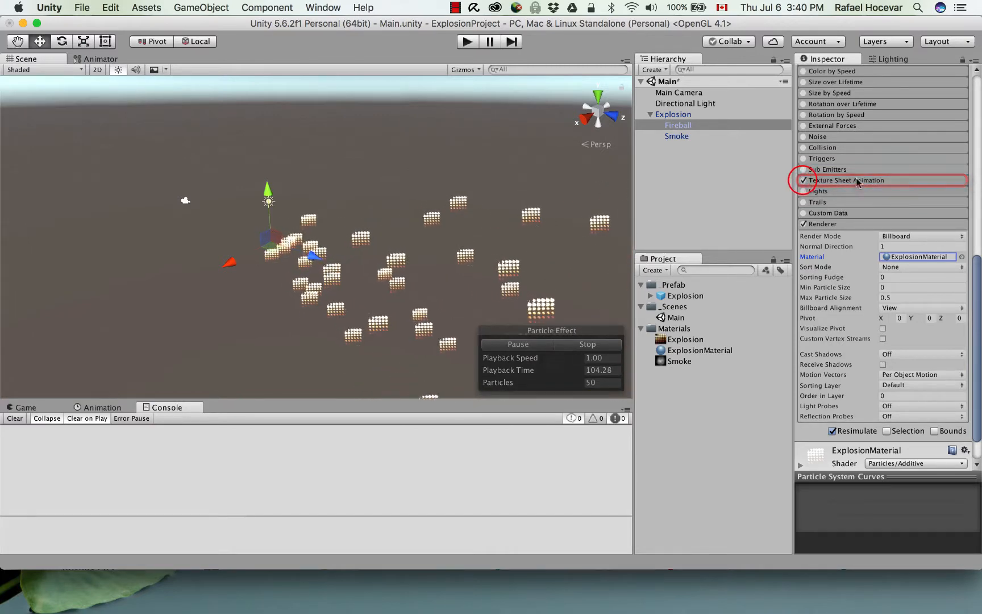
left_click(856, 180)
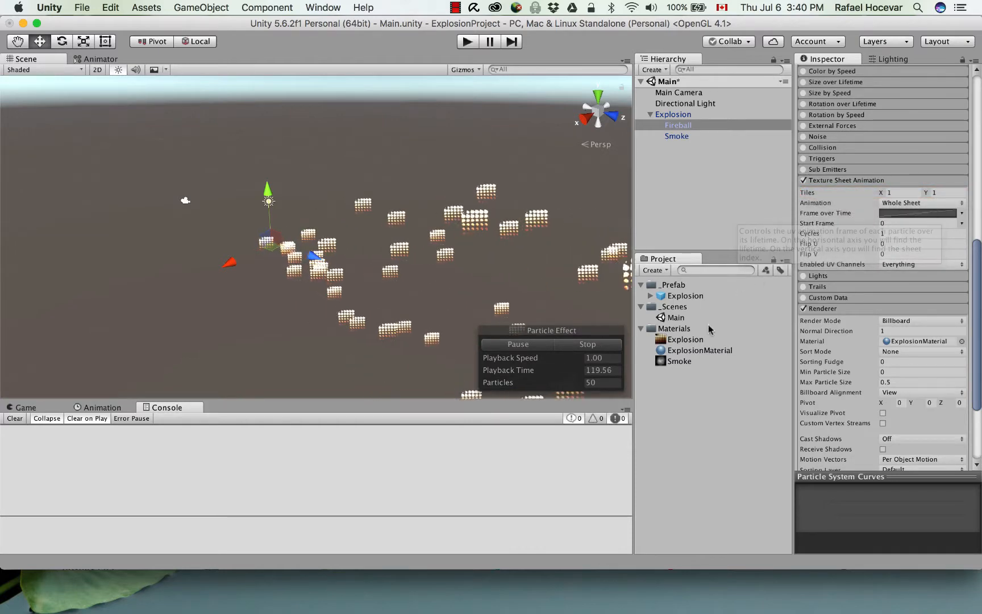
left_click(902, 192)
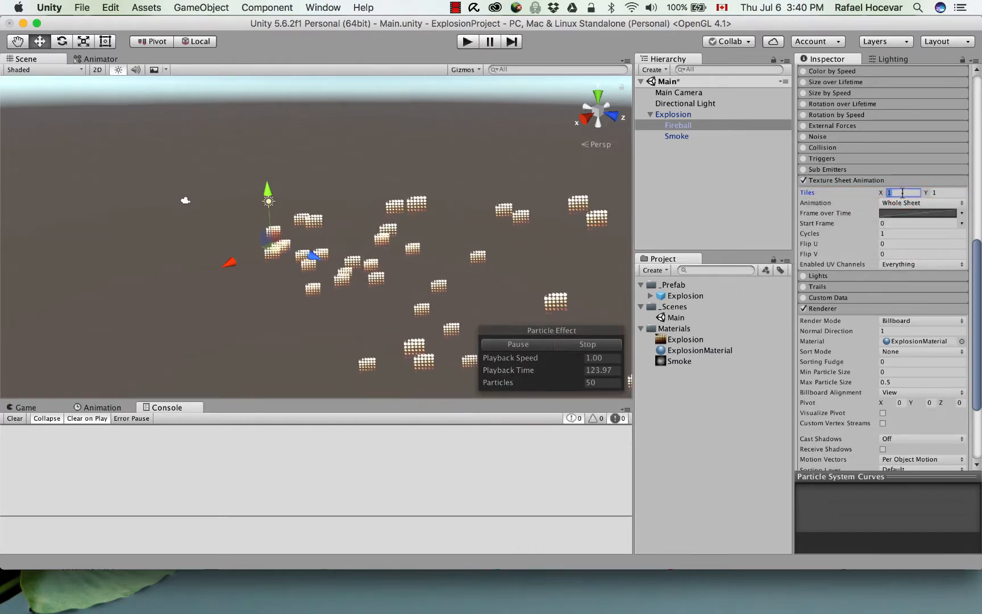
type("6")
left_click(948, 193)
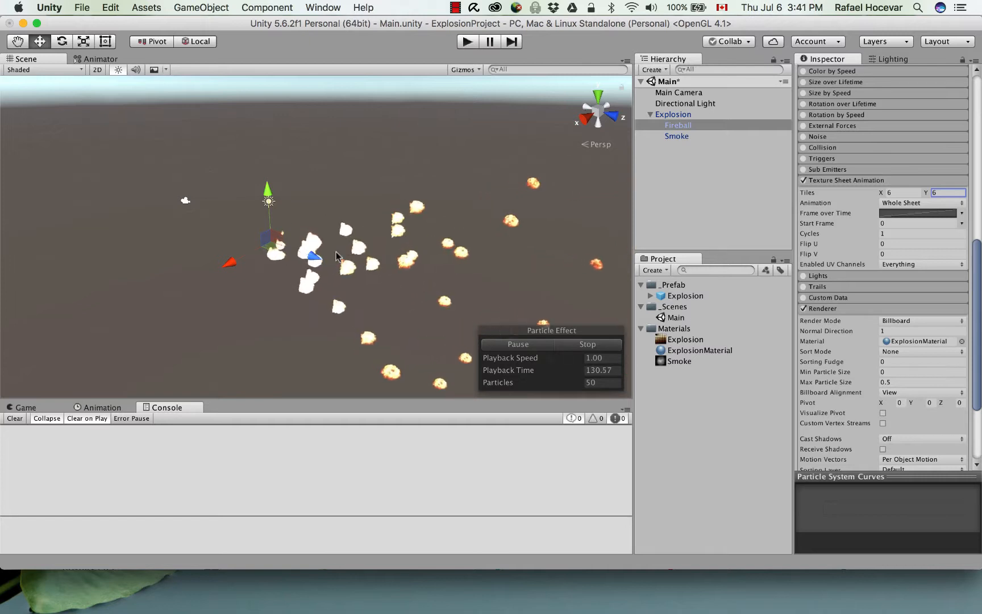
Set the Fireball particle system's Start Speed to 0 and its Max Particles to 1
right_click_drag(338, 257, 357, 289)
scroll(348, 272, "up", 5)
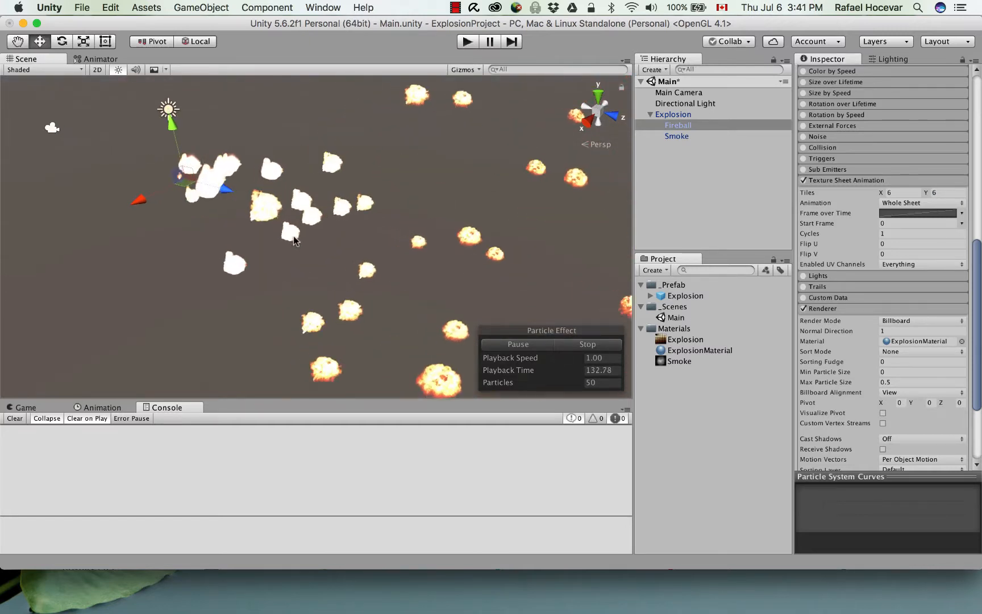
right_click_drag(294, 240, 372, 280)
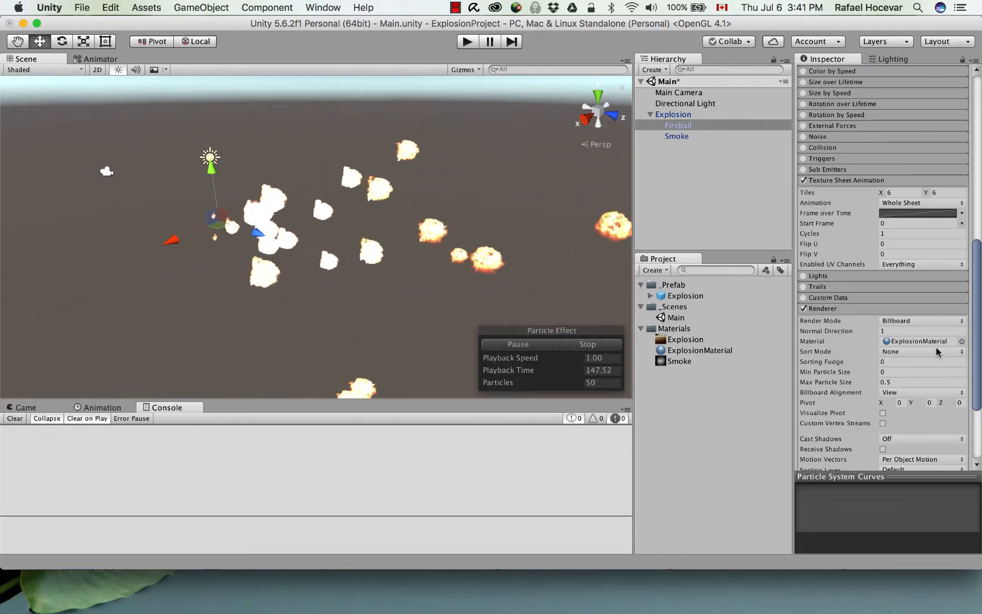
scroll(936, 350, "up", 5)
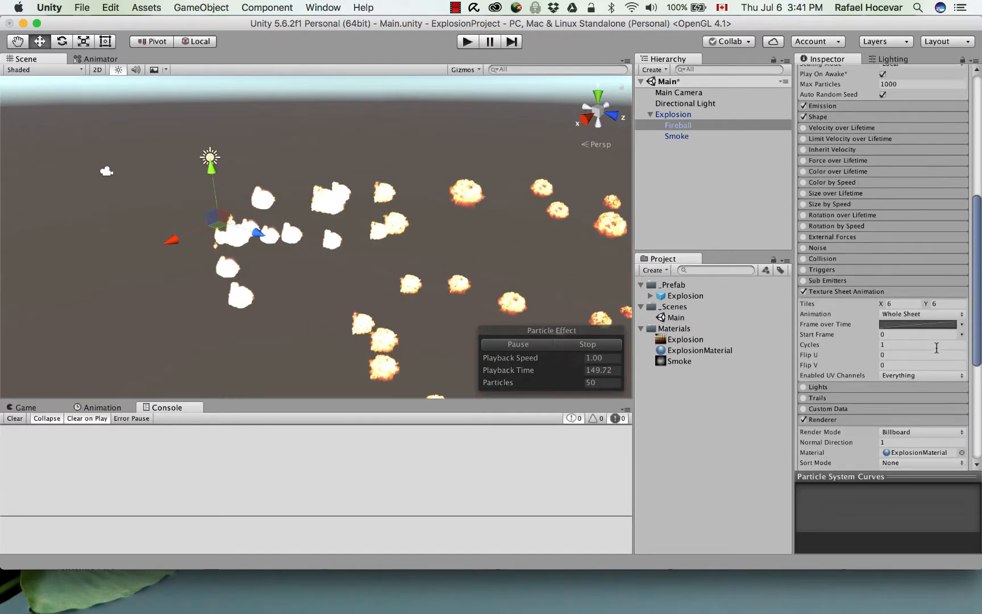
scroll(936, 347, "up", 9)
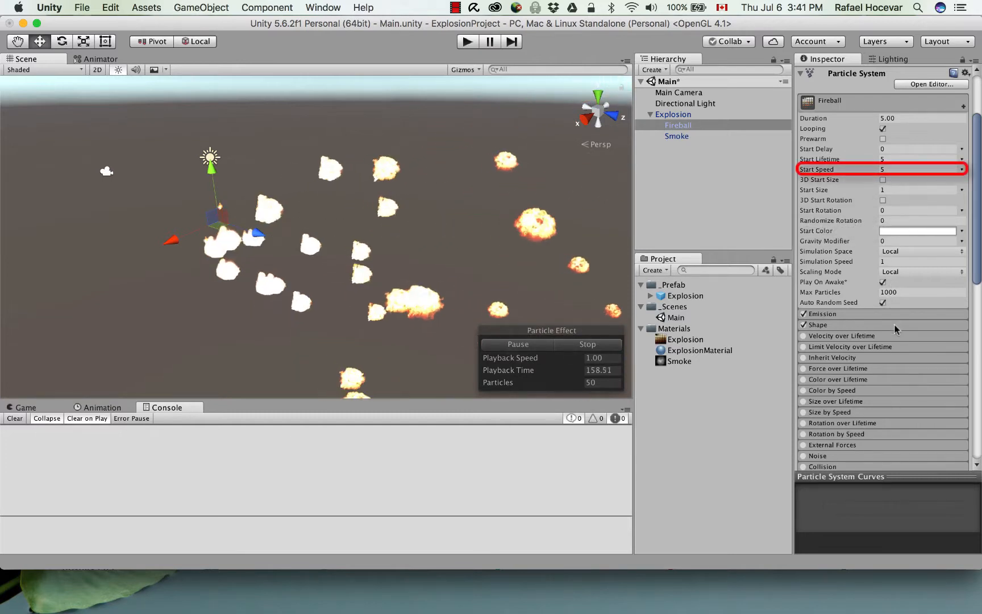
left_click(893, 170)
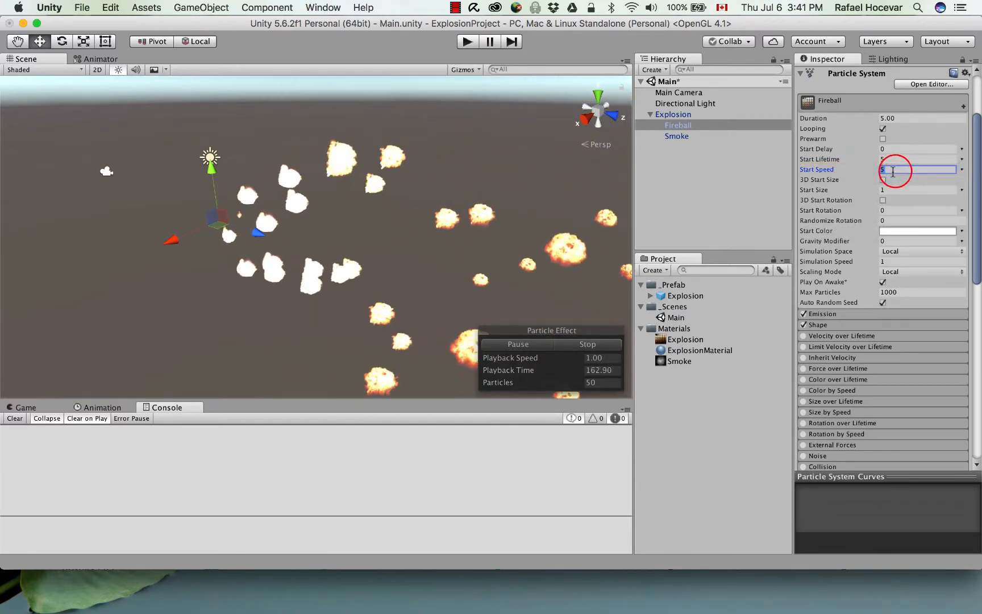
type("0")
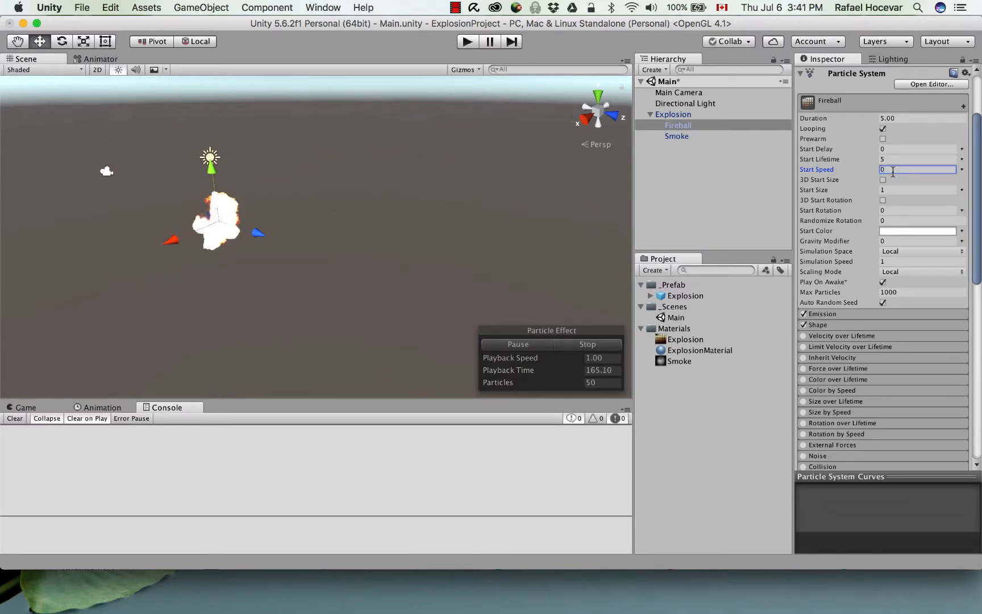
left_click_drag(333, 203, 344, 223, "alt")
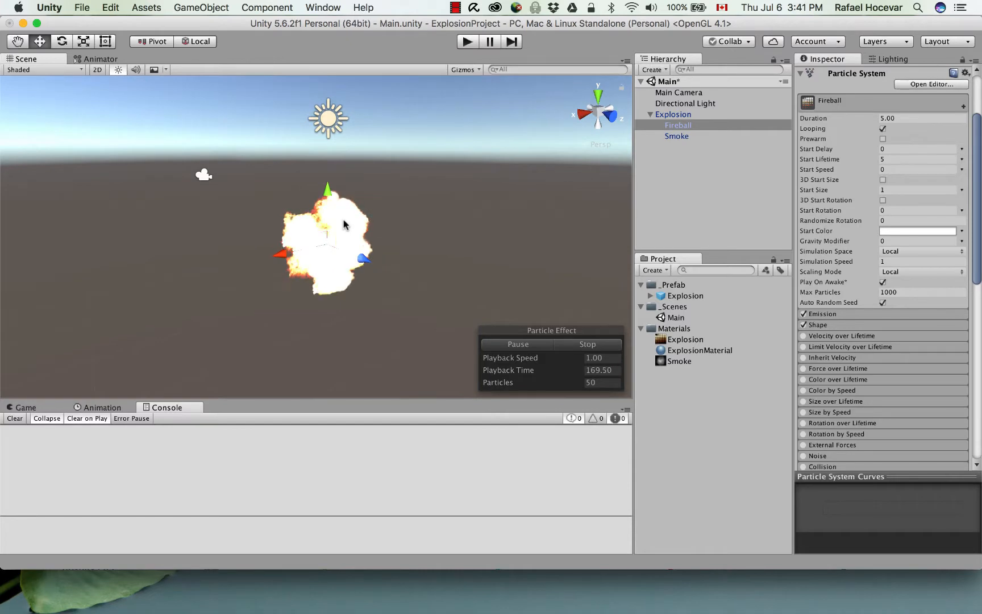
left_click(901, 292)
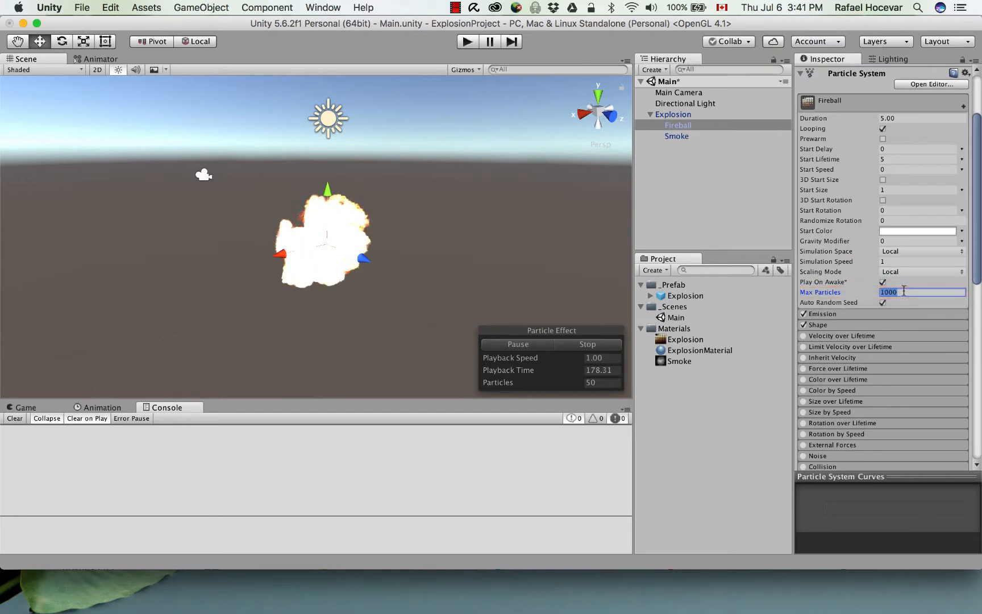
type("1")
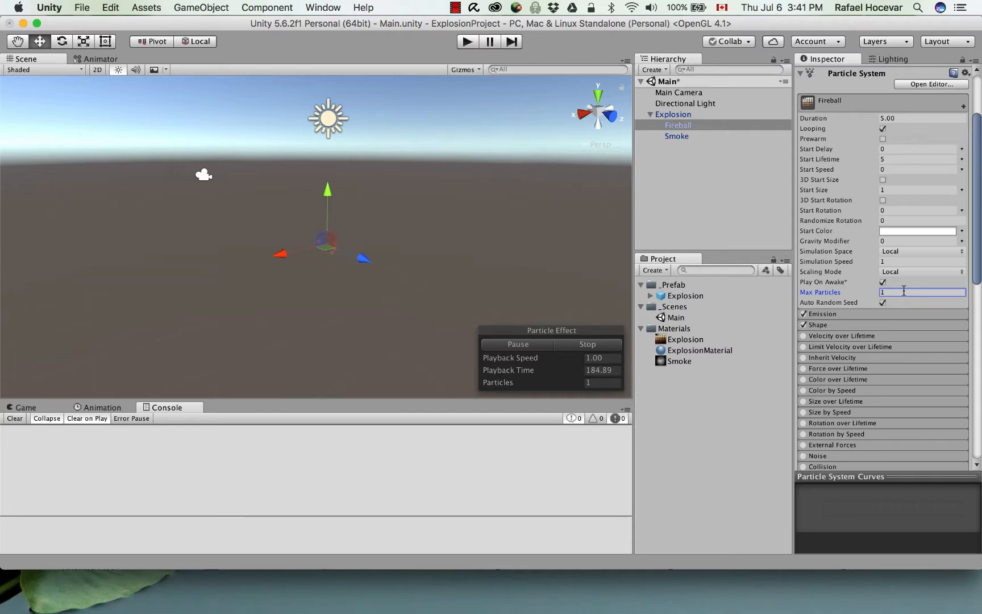
In the Fireball's Emission module, set Rate over Time to 0 and add a burst at time 0.00 with Min 1 and Max 1
left_click(848, 316)
scroll(824, 316, "down", 1)
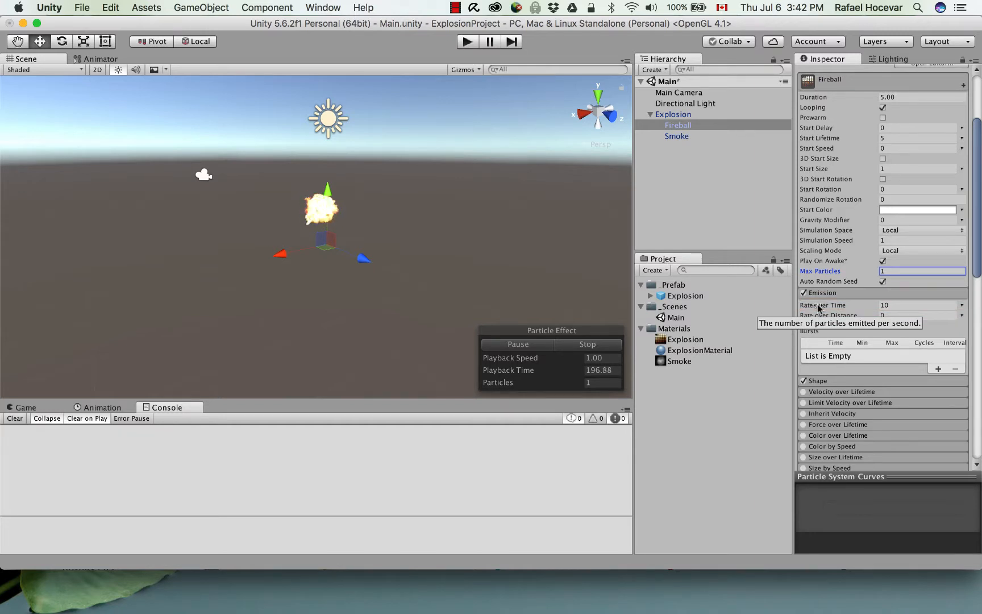
left_click(899, 307)
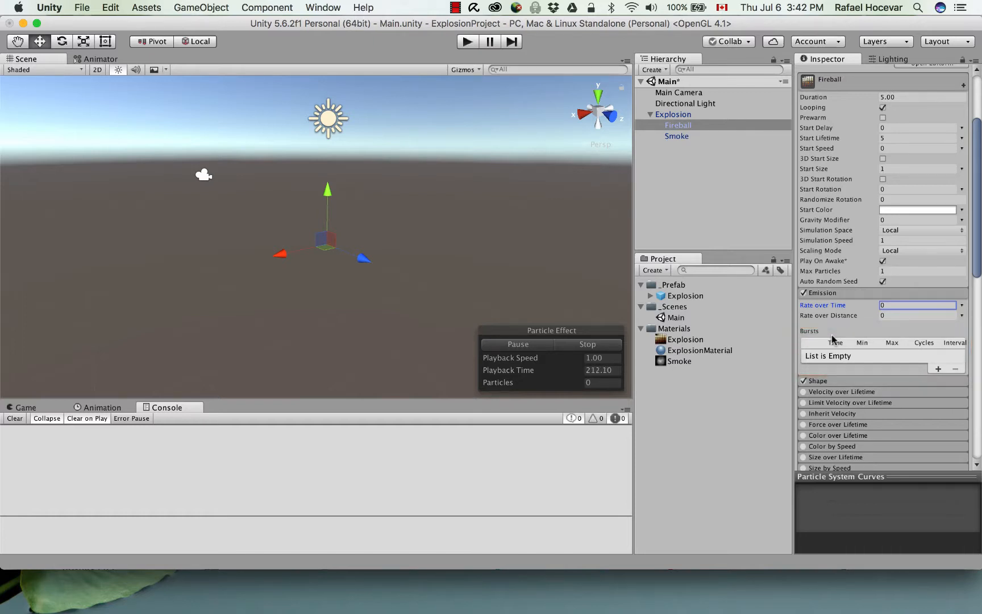
left_click(938, 368)
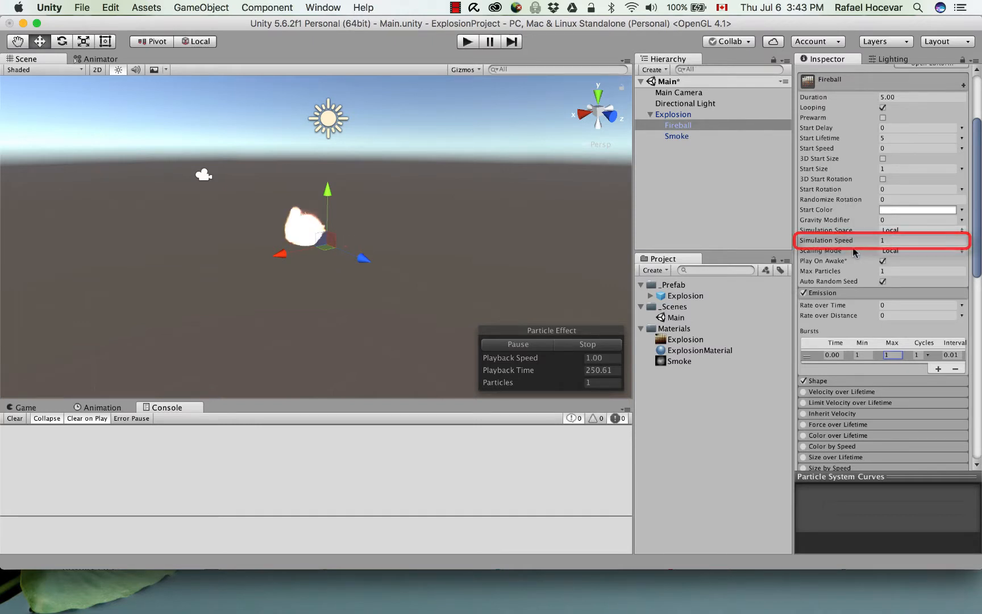
Set the Fireball particle system's Simulation Speed to 2.5 and disable its Shape module
left_click(896, 241)
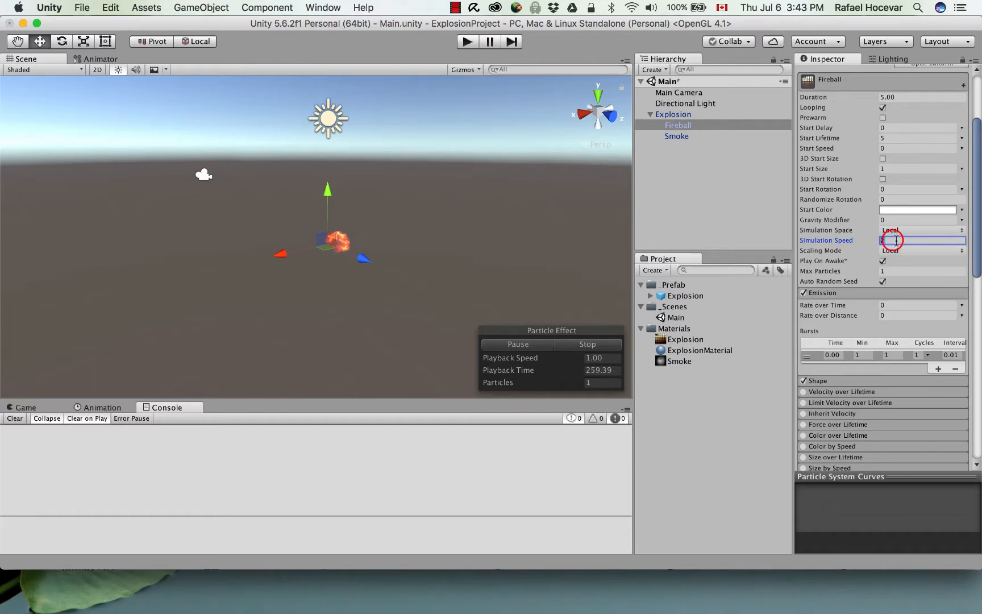
type("2.5")
scroll(904, 305, "down", 5)
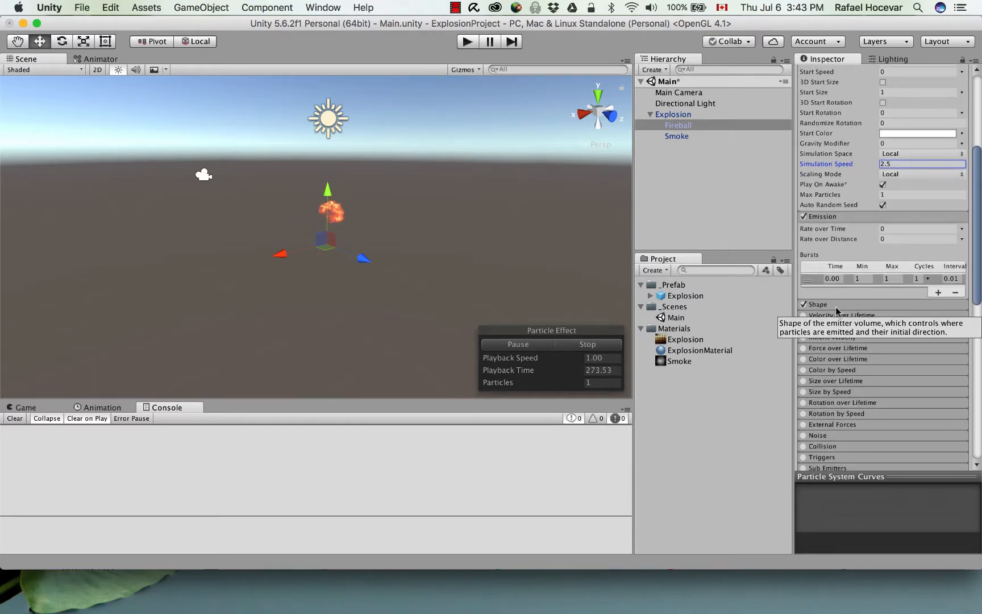
left_click(839, 306)
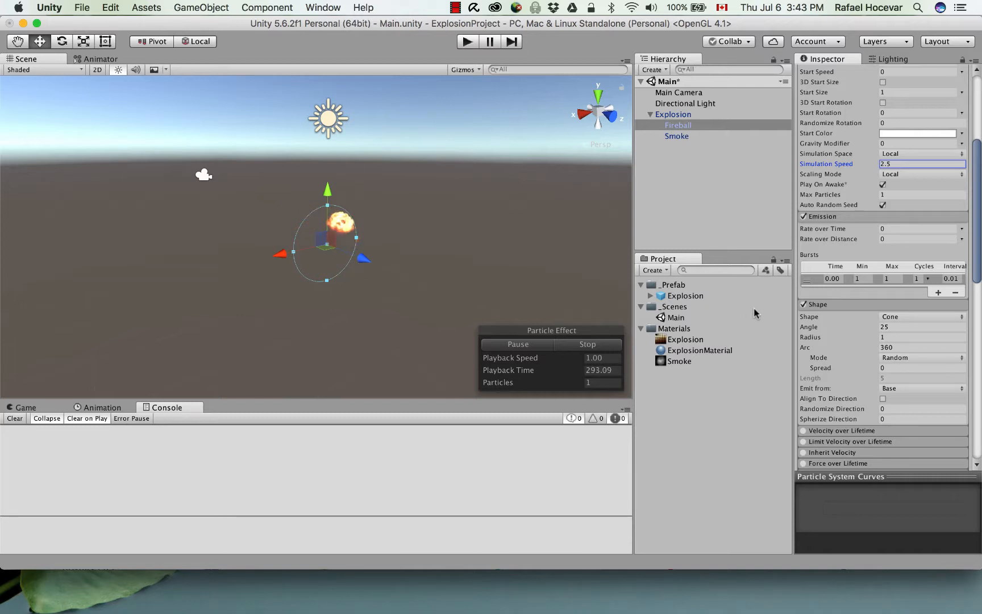
left_click(803, 304)
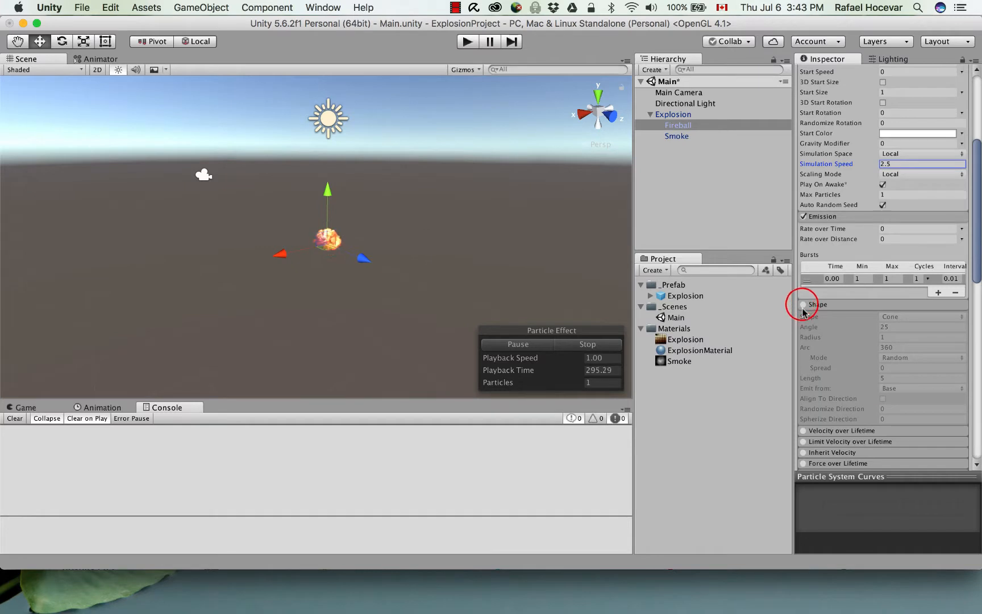
left_click(846, 306)
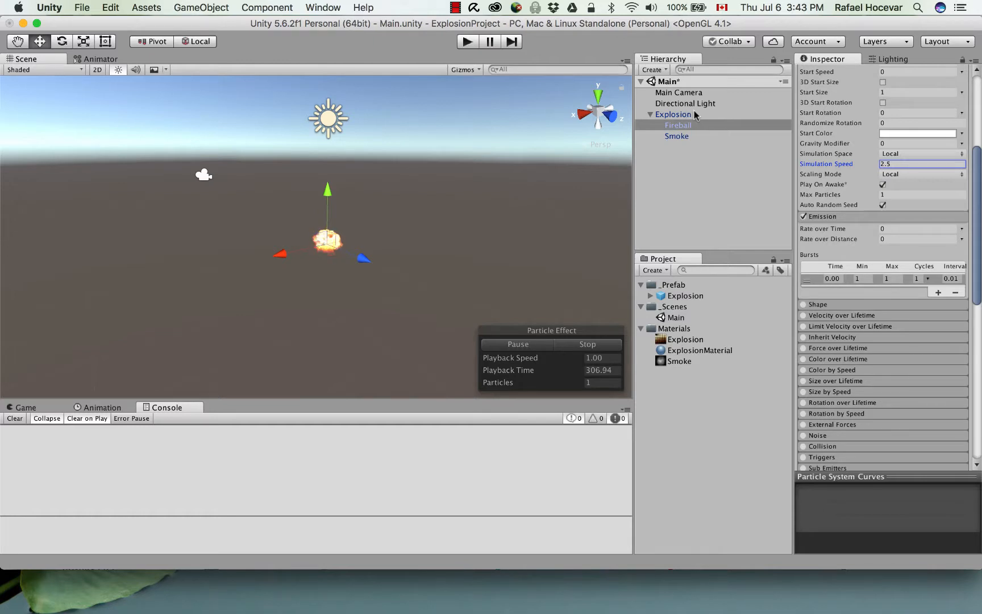
Apply the Explosion object's changes to its prefab and save the scene
left_click(677, 115)
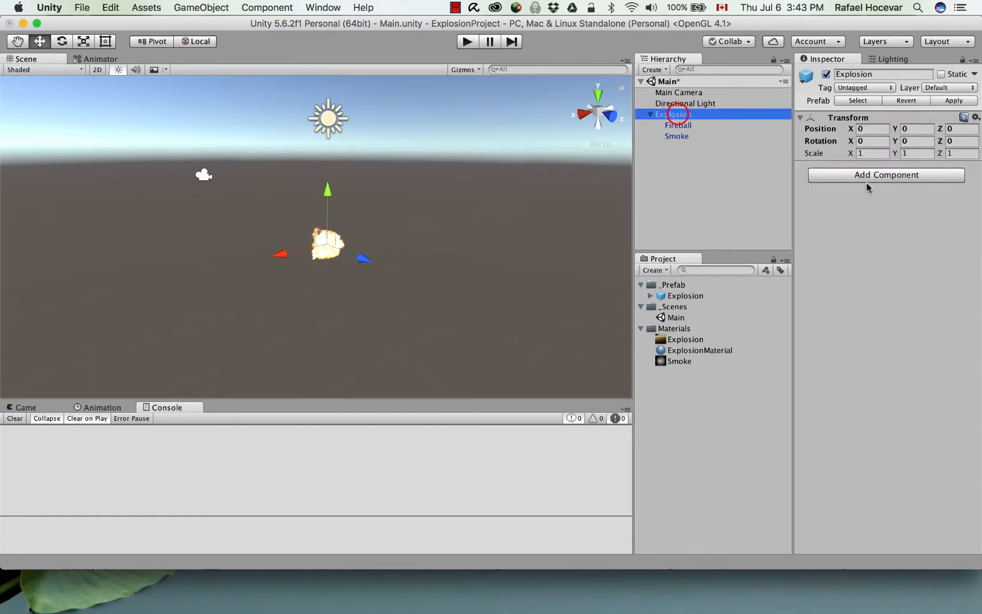
left_click(954, 101)
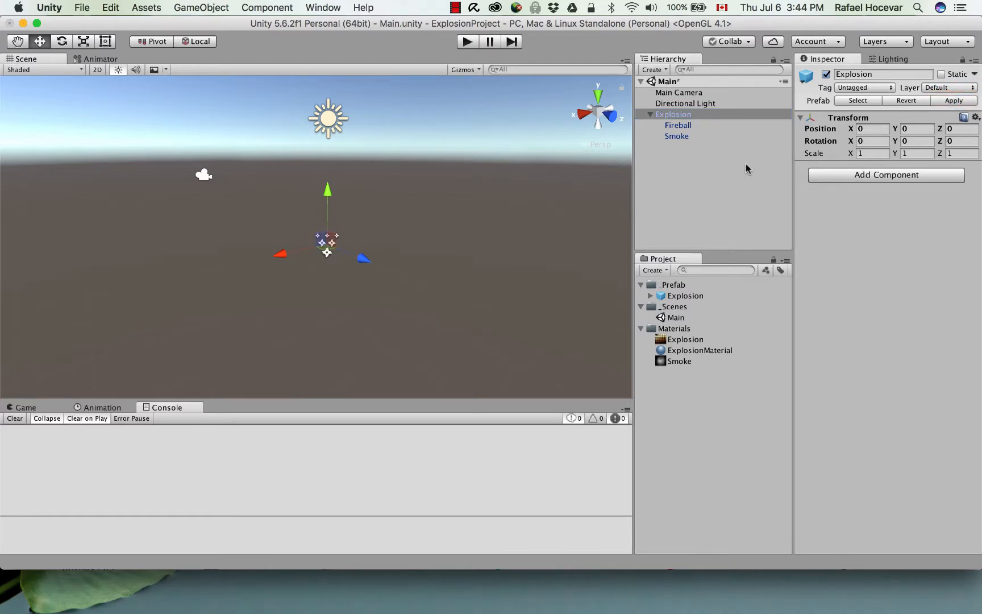
left_click(81, 7)
mouse_move(110, 8)
mouse_move(80, 8)
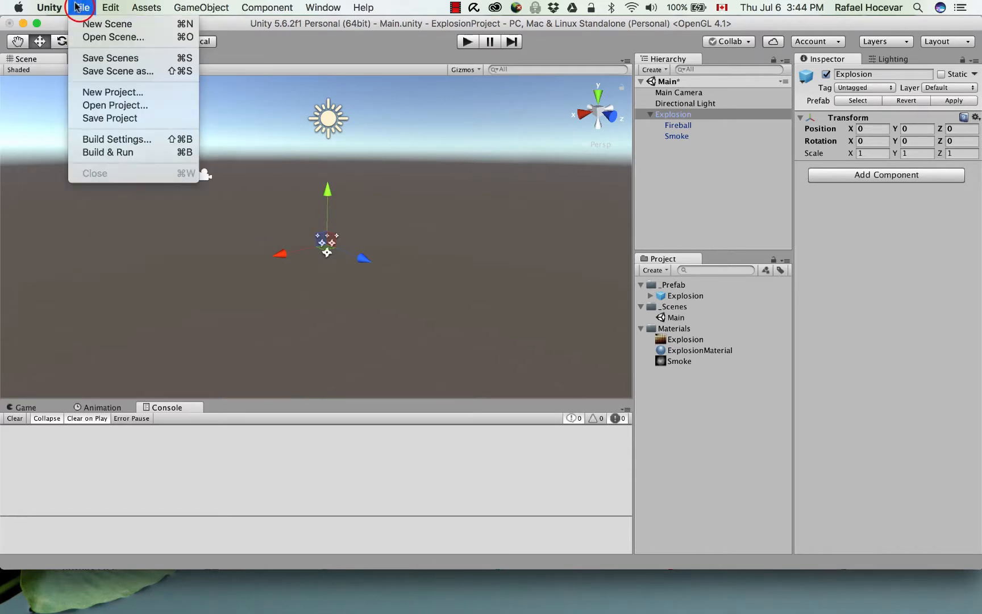
left_click(98, 58)
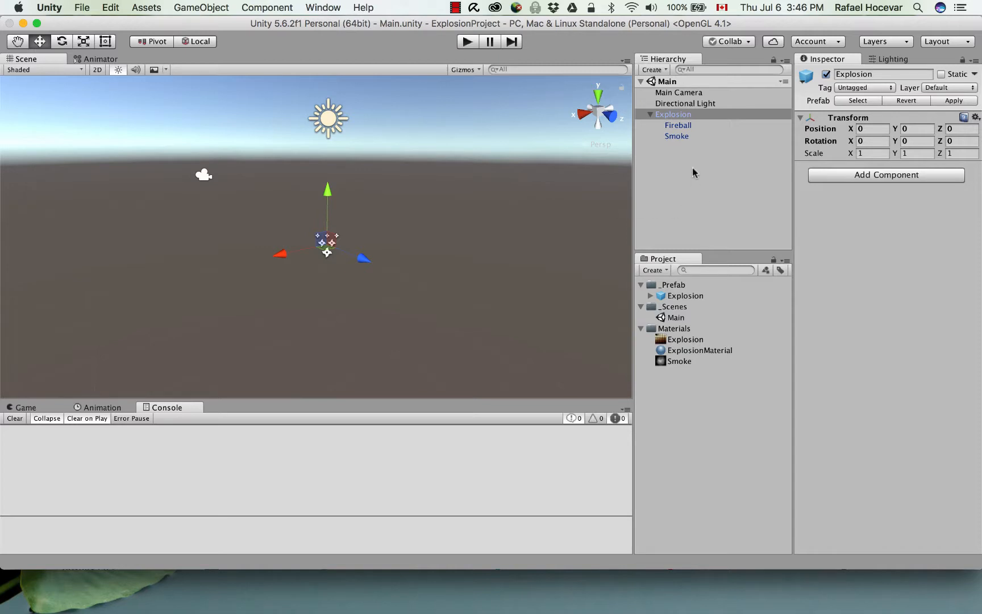
Add a Particle System component to the Smoke object and expand its Renderer module
left_click(682, 135)
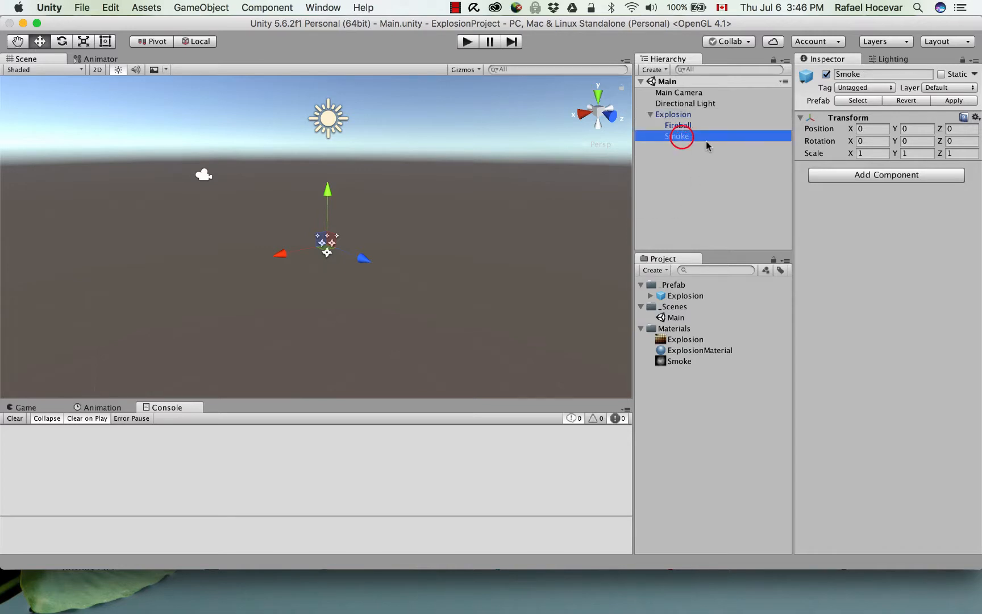
left_click(875, 175)
left_click(857, 228)
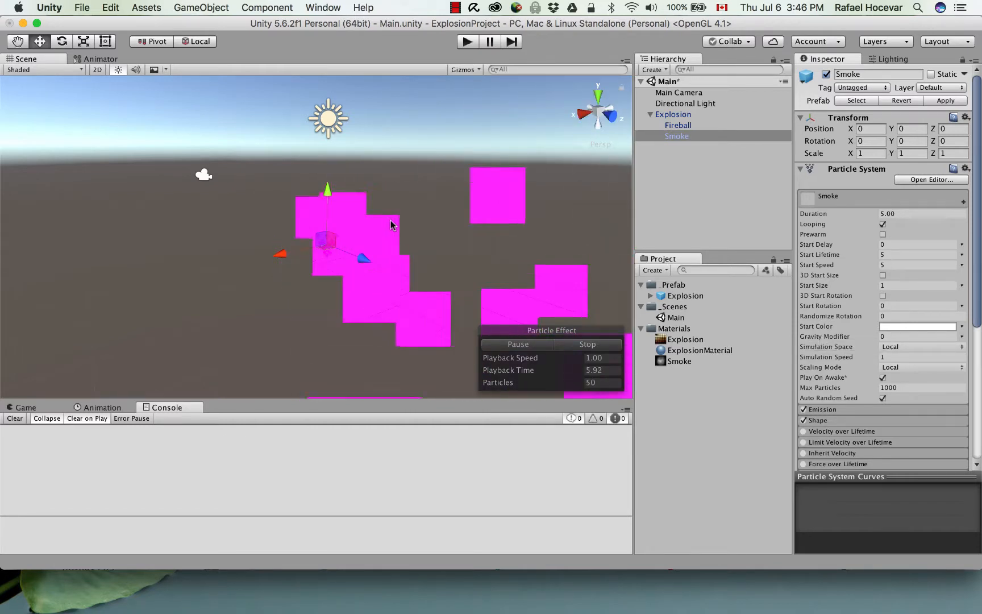
scroll(406, 235, "down", 3)
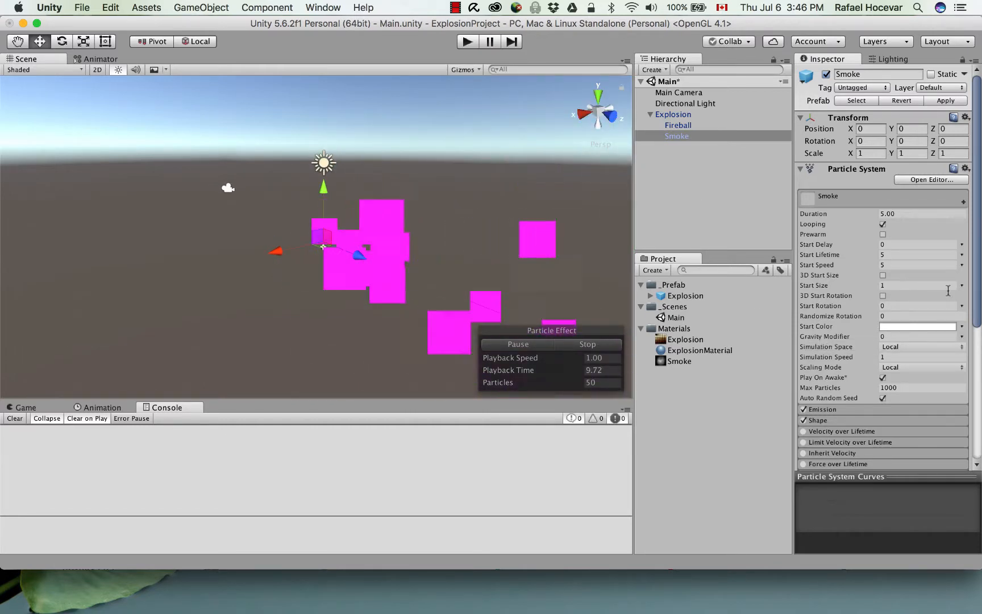
scroll(973, 353, "down", 5)
left_click(835, 418)
scroll(841, 418, "down", 5)
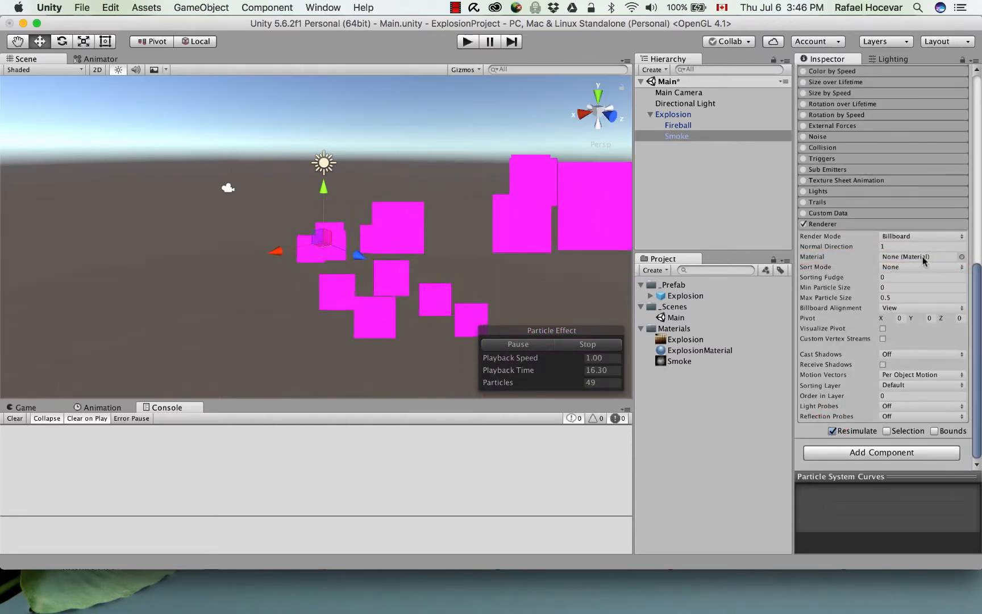
Create a new material named SmokeMaterial in the Materials folder
right_click(678, 328)
mouse_move(700, 335)
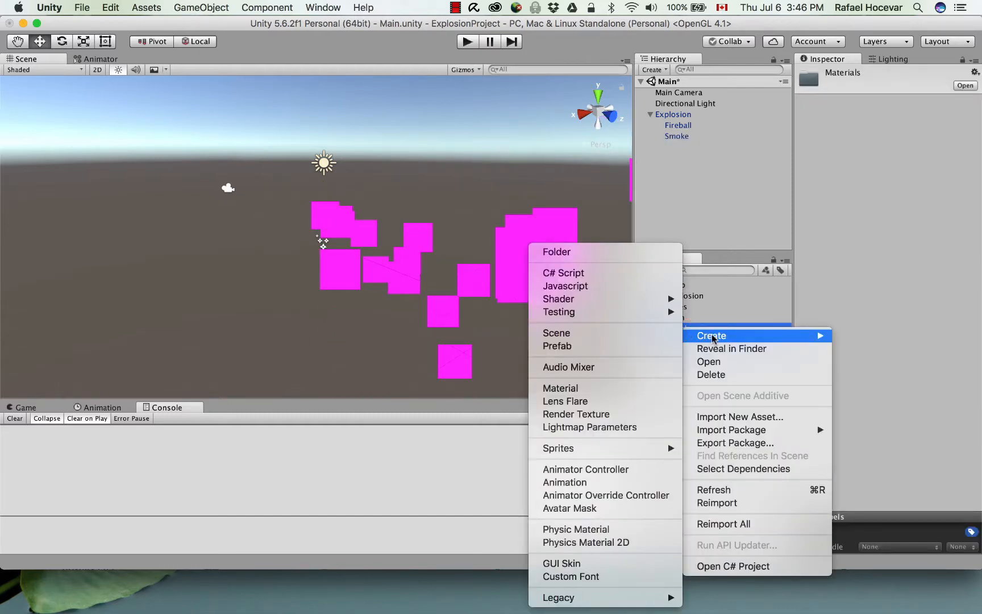
left_click(617, 389)
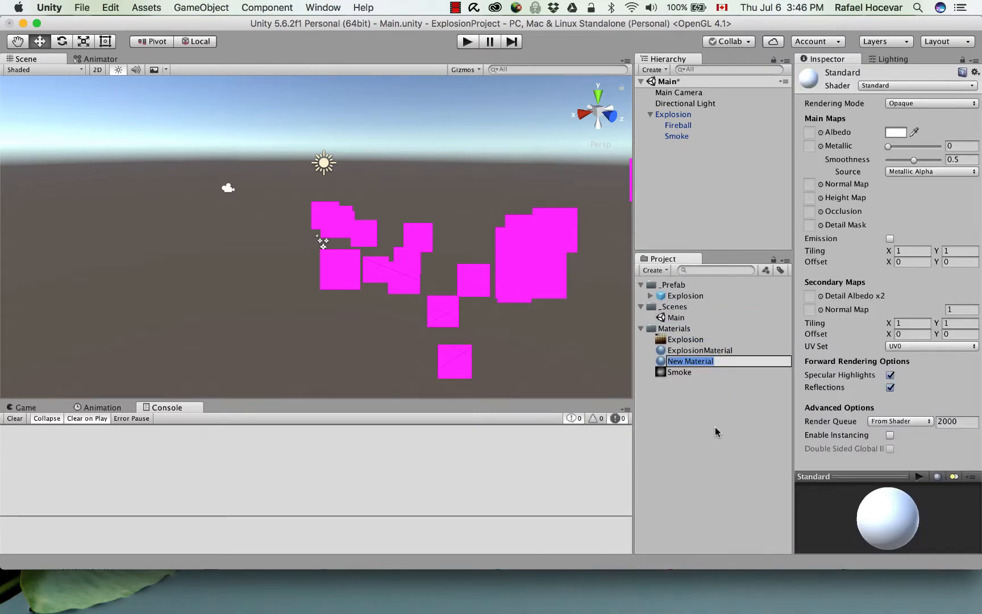
type("SmokeMaterial")
key("Return")
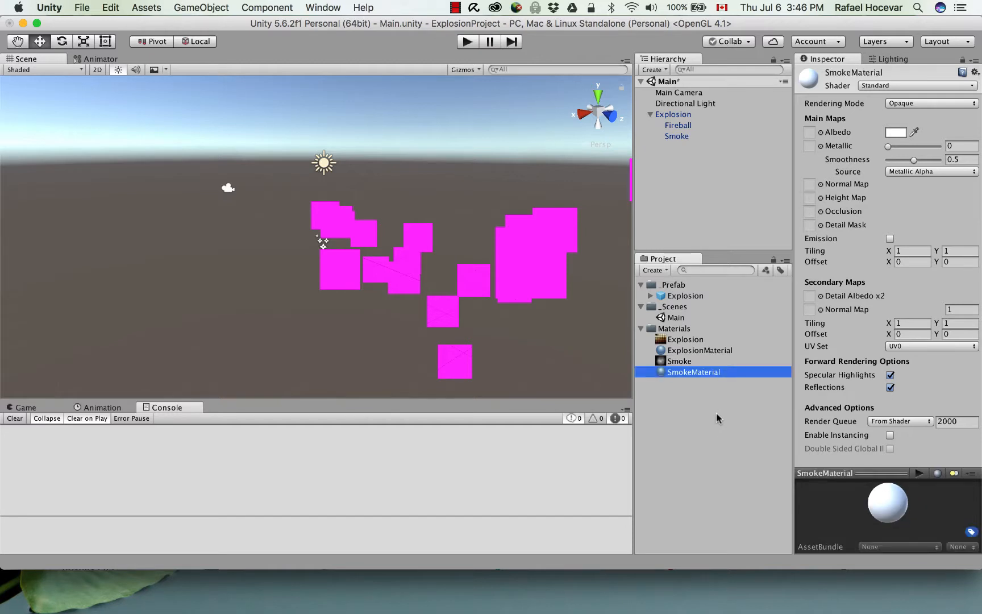
Set SmokeMaterial's shader to Particles/Additive (Soft) and assign the Smoke texture as its Particle Texture
left_click(887, 86)
mouse_move(900, 165)
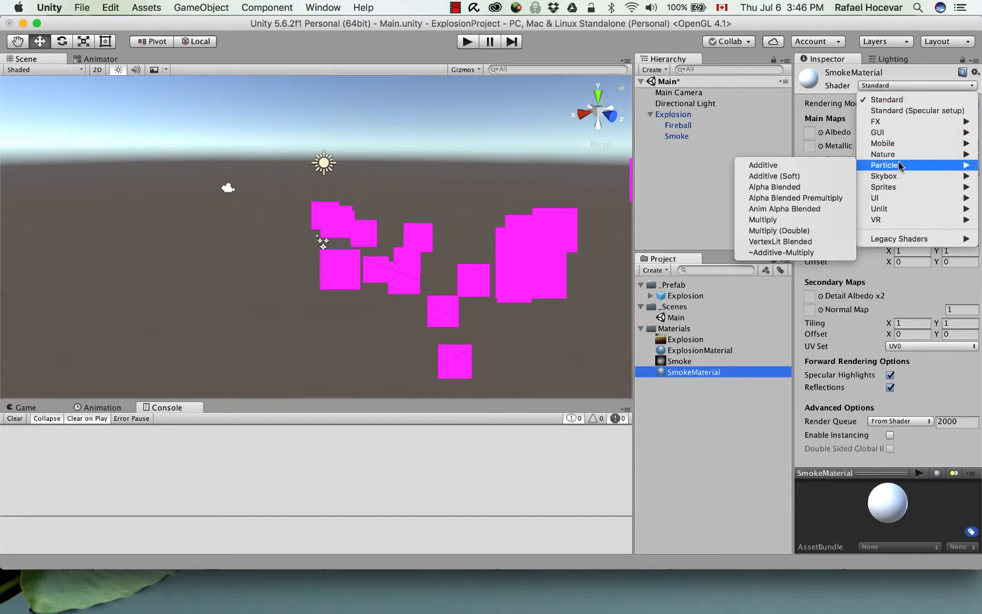
left_click(803, 176)
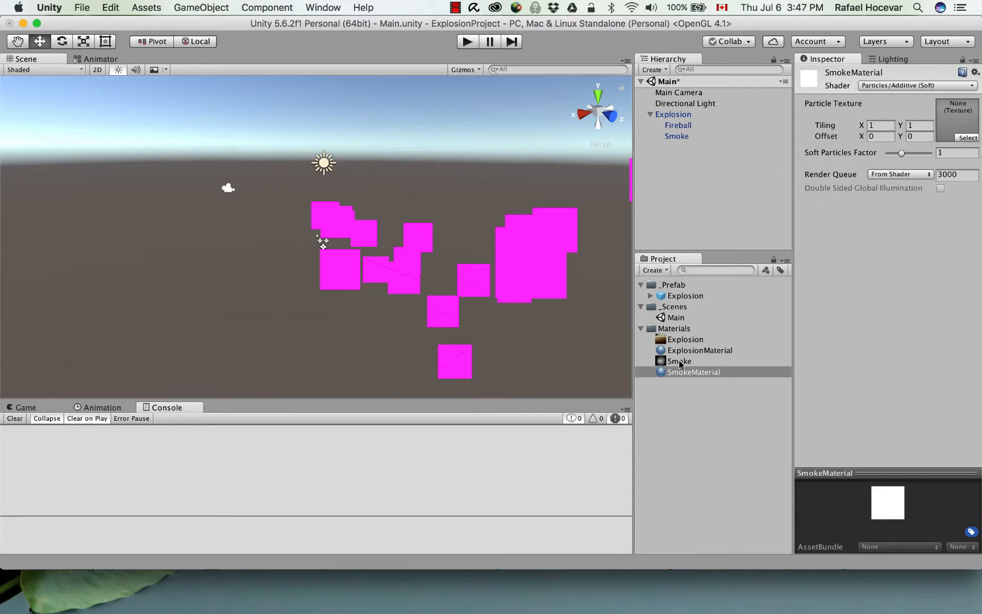
left_click_drag(679, 364, 830, 294)
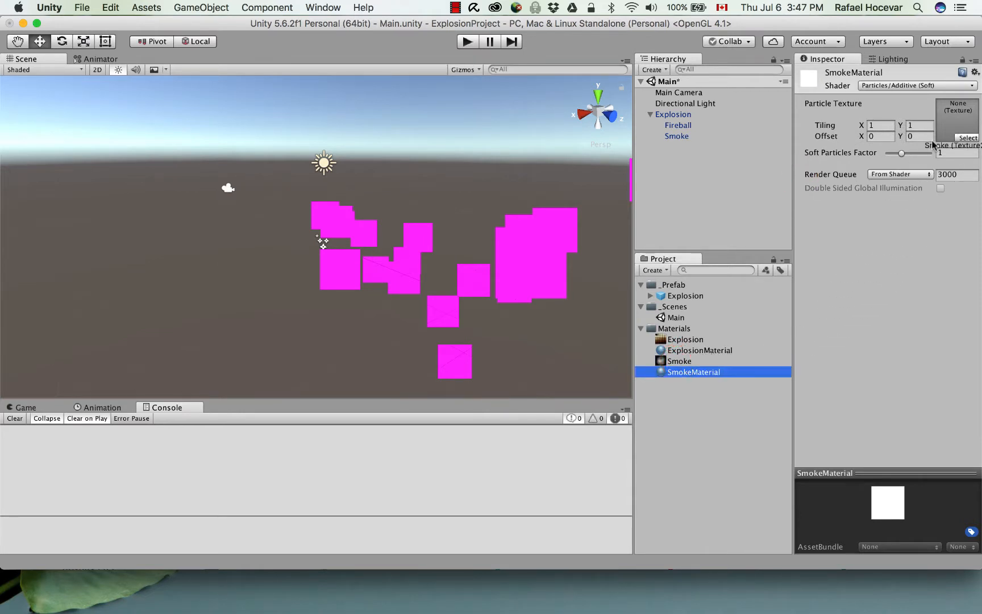
left_click_drag(953, 121, 953, 121)
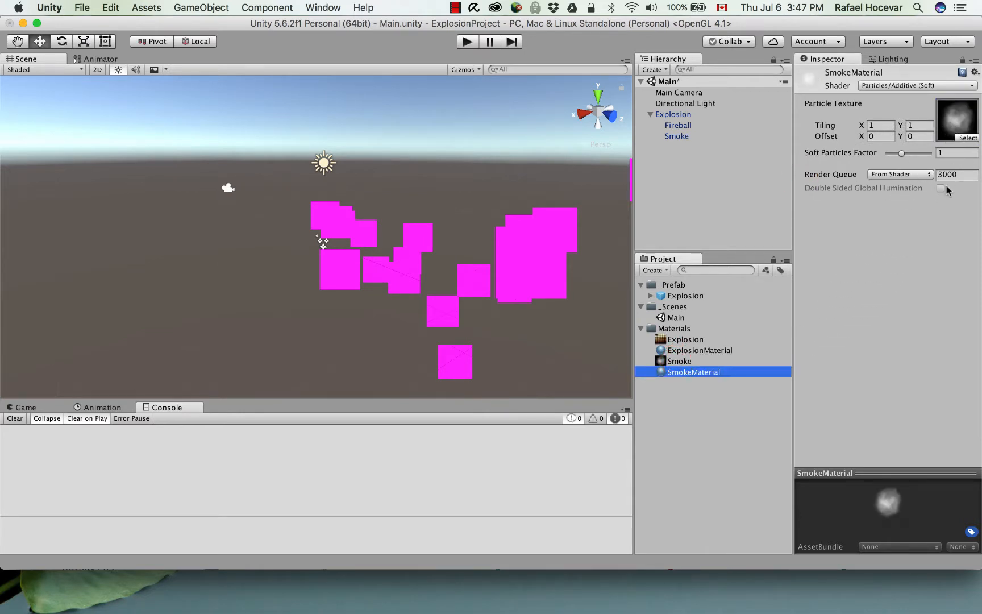
Assign SmokeMaterial as the material in the Renderer module of the Smoke's particle system
left_click(678, 136)
scroll(851, 194, "down", 10)
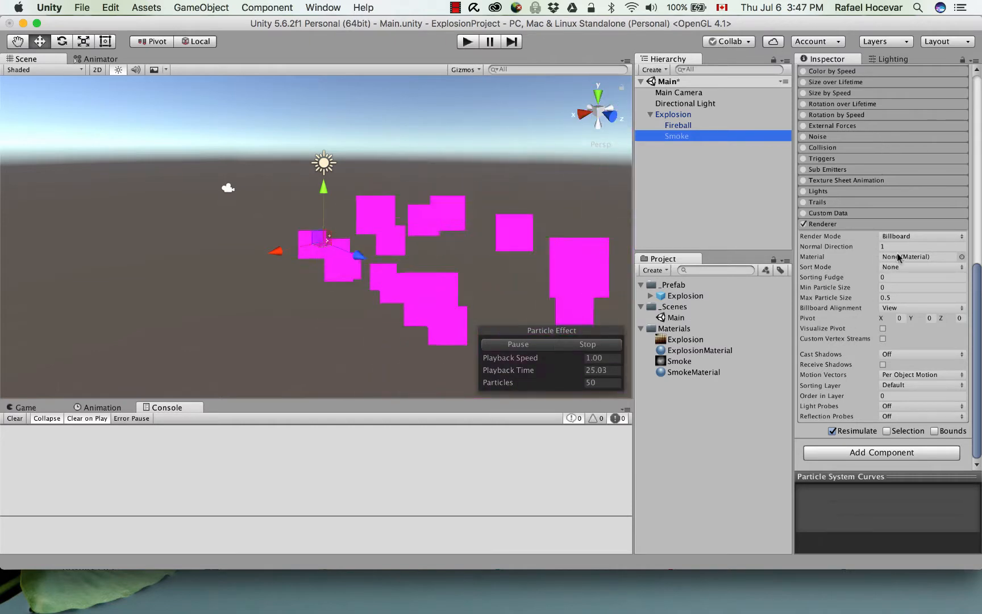
left_click_drag(689, 372, 904, 257)
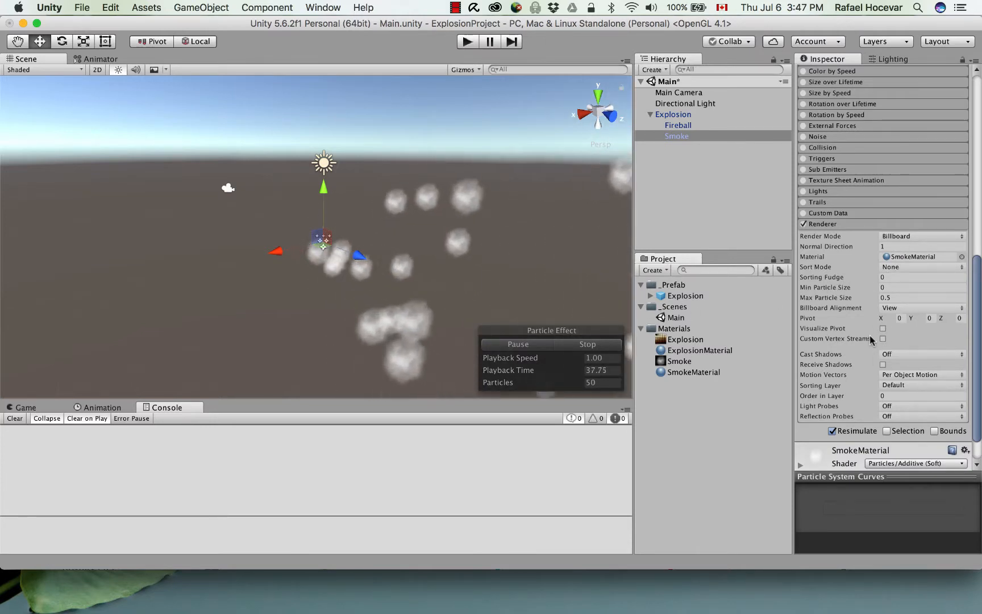
Set the Smoke particle system's Max Particles to 50
scroll(868, 340, "up", 15)
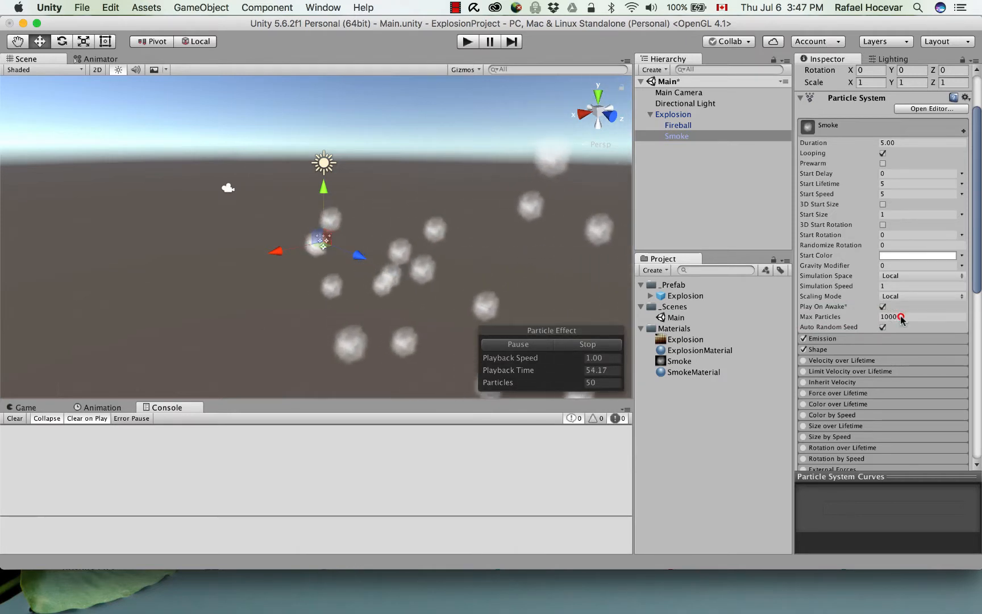
left_click(900, 317)
type("50")
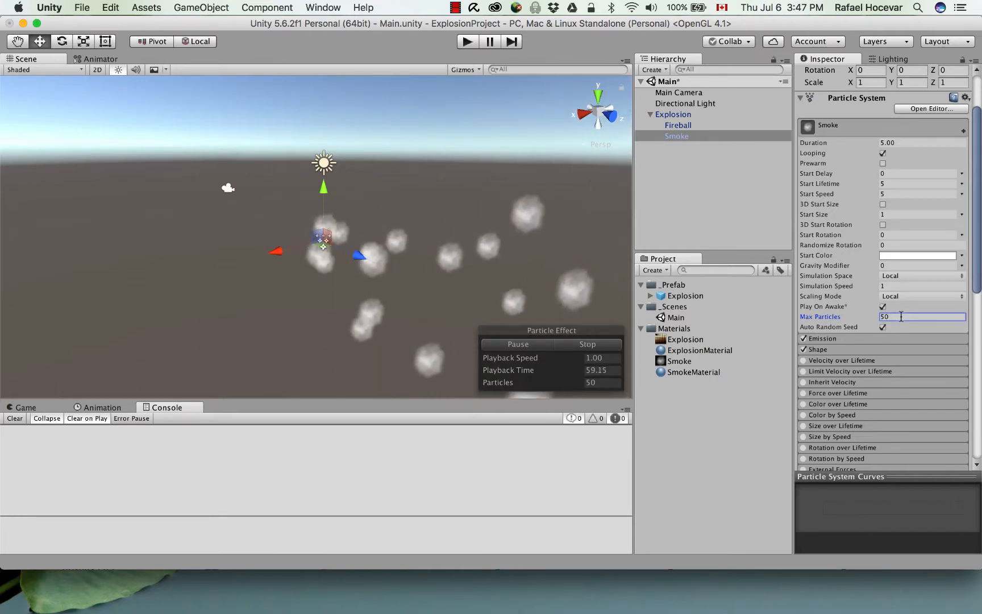
In the Smoke's Emission module, set Rate over Time to 0 and add a burst at time 0.00 with Min 50 and Max 50
left_click(837, 339)
scroll(847, 340, "down", 2)
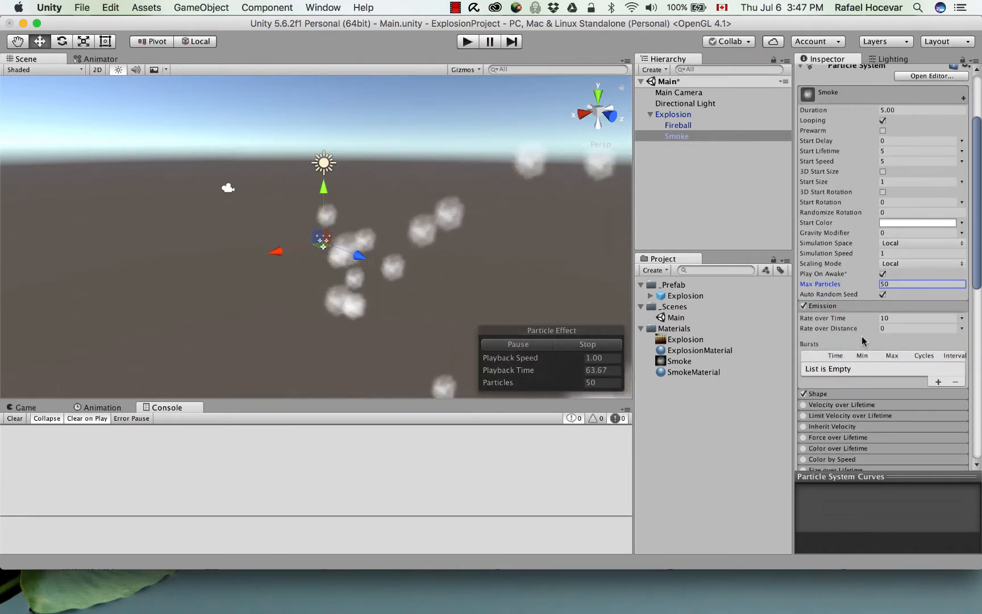
left_click(903, 318)
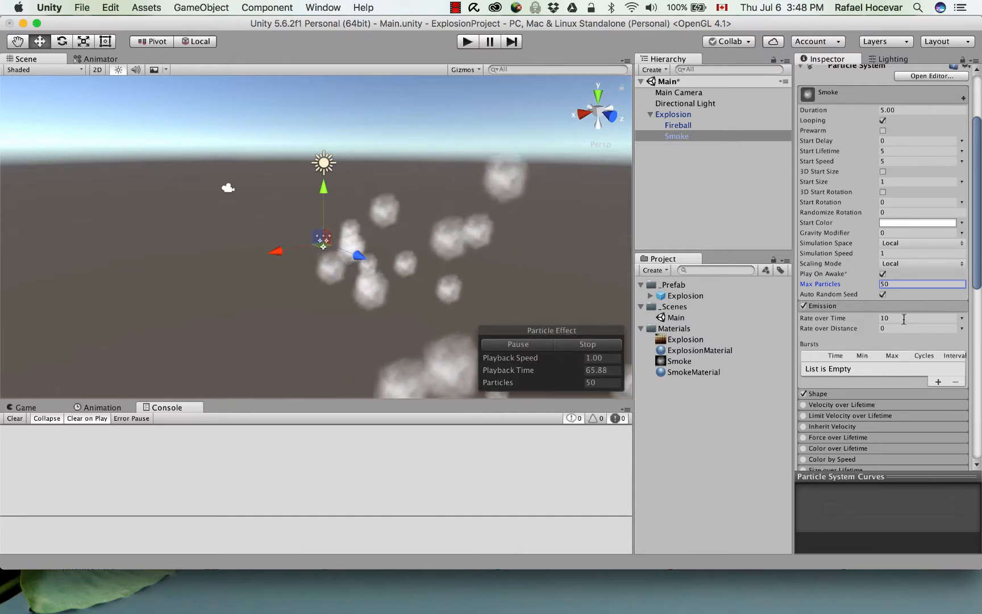
type("0")
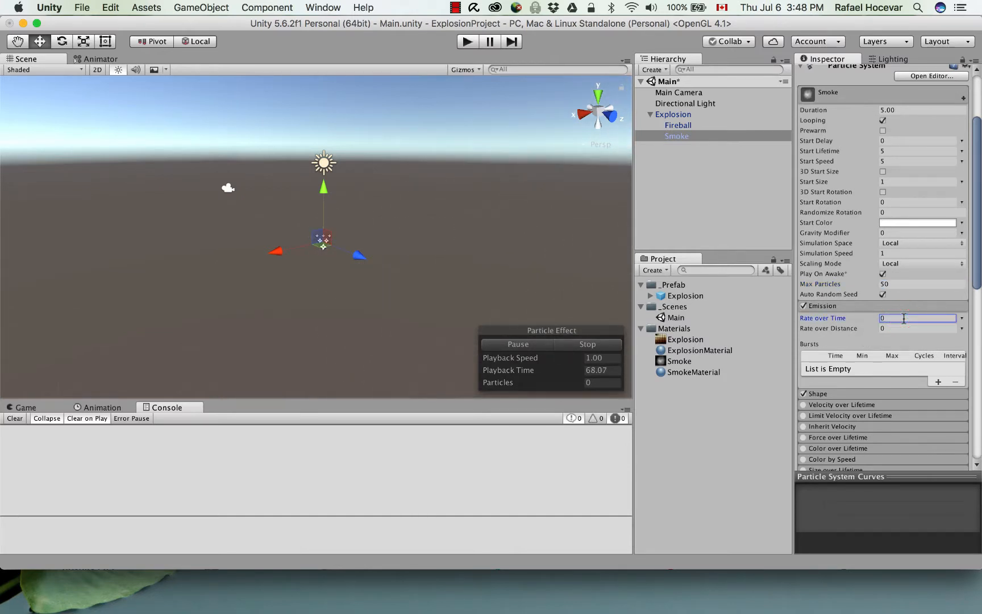
left_click(938, 382)
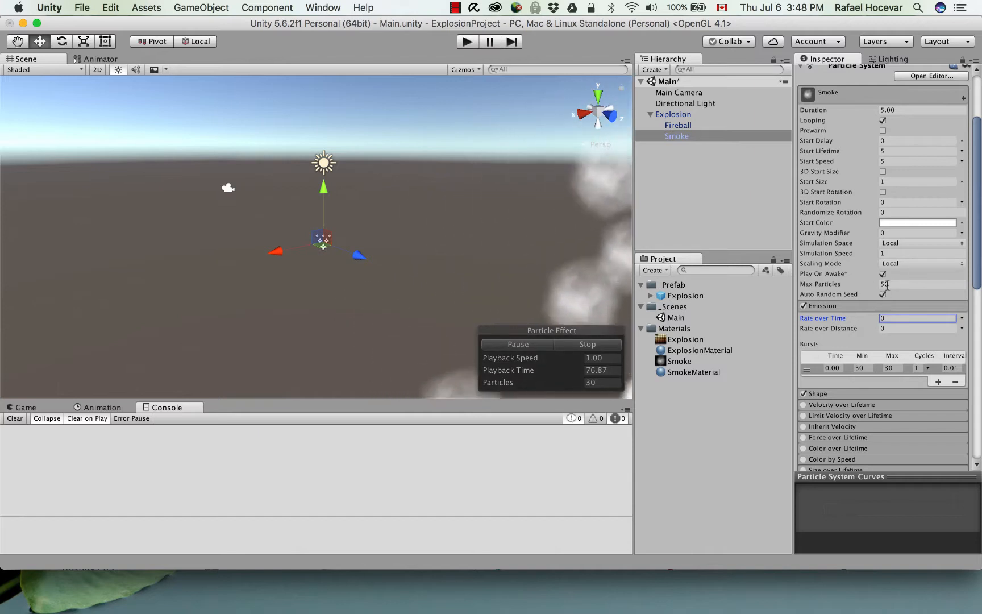
left_click(890, 383)
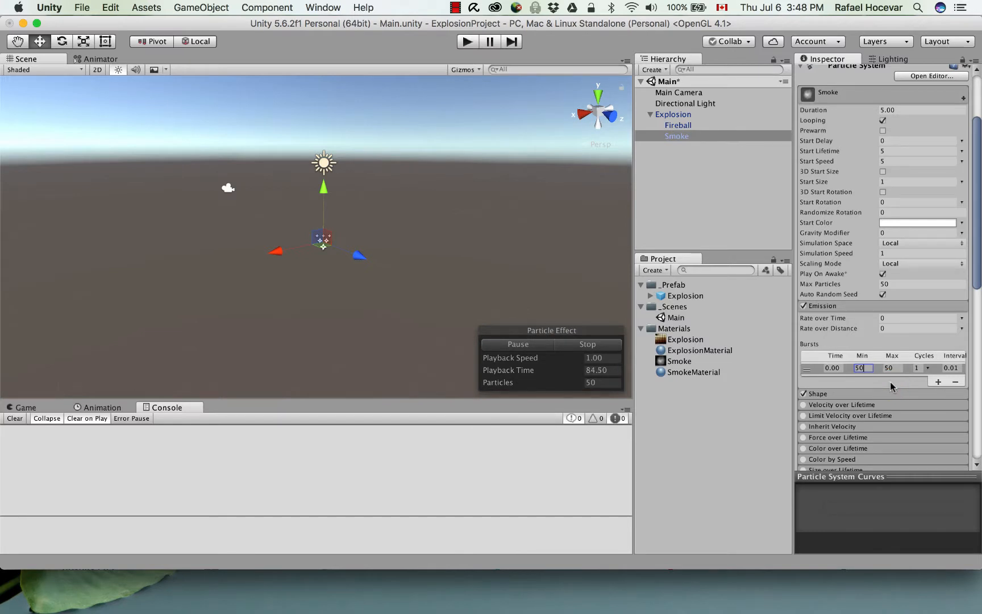
Show the Game view and examine the smoke burst in the scene looking straight along the Z axis
left_click(41, 406)
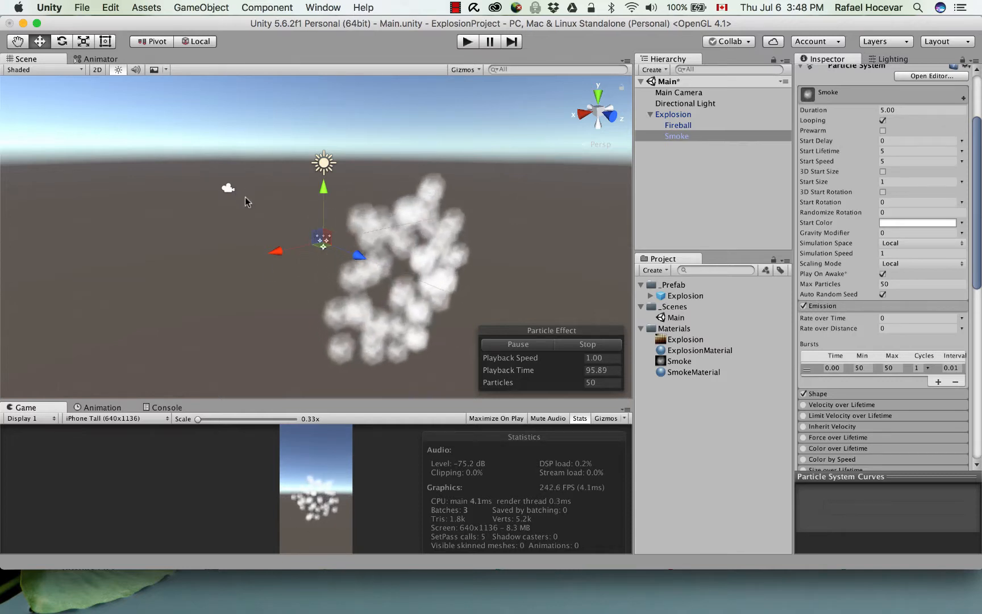
left_click_drag(245, 196, 426, 246, "alt")
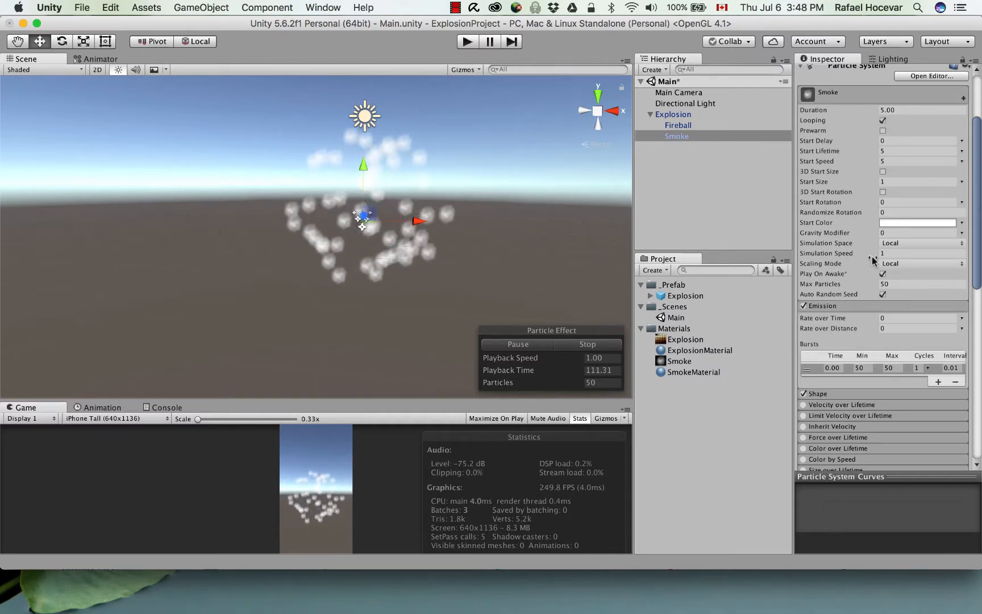
scroll(864, 238, "up", 4)
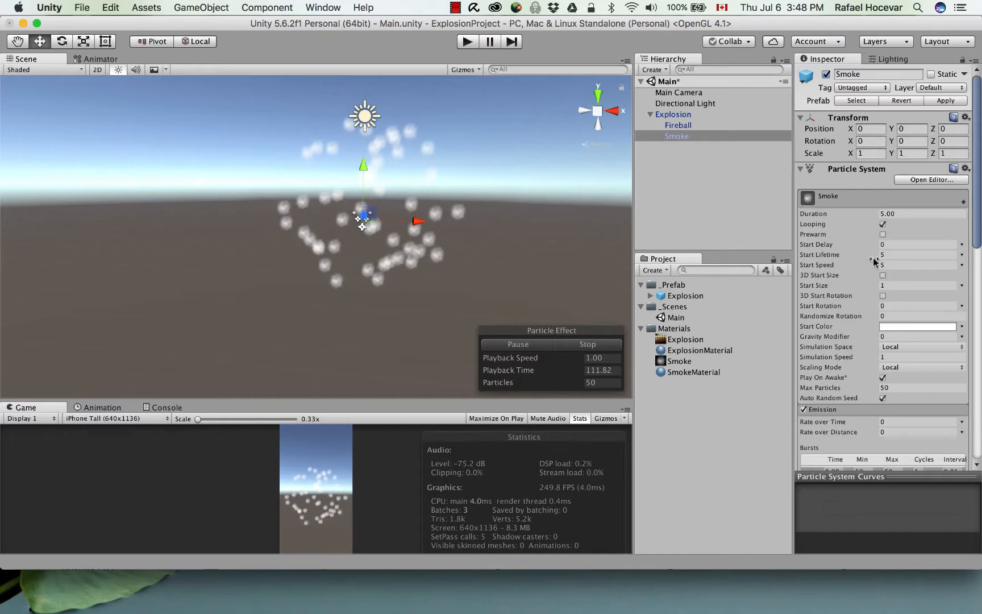
Set the Smoke object's X rotation to -90
left_click(693, 136)
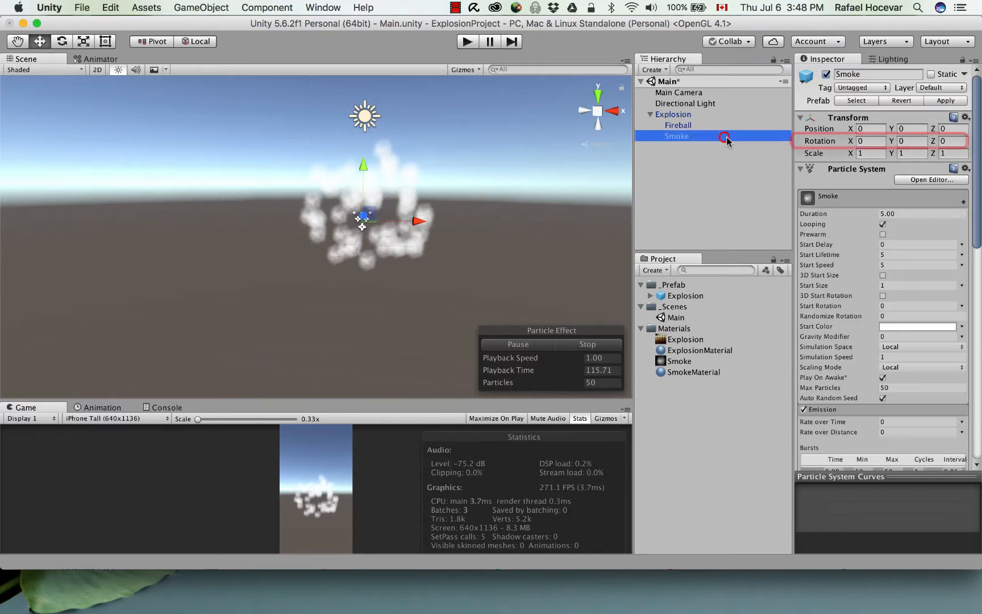
left_click(865, 141)
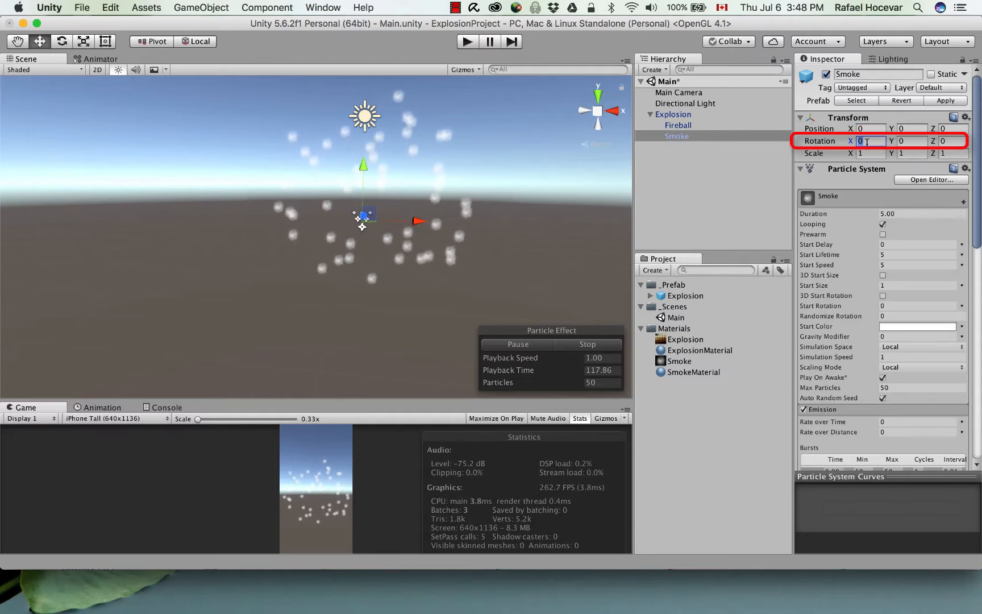
type("-90")
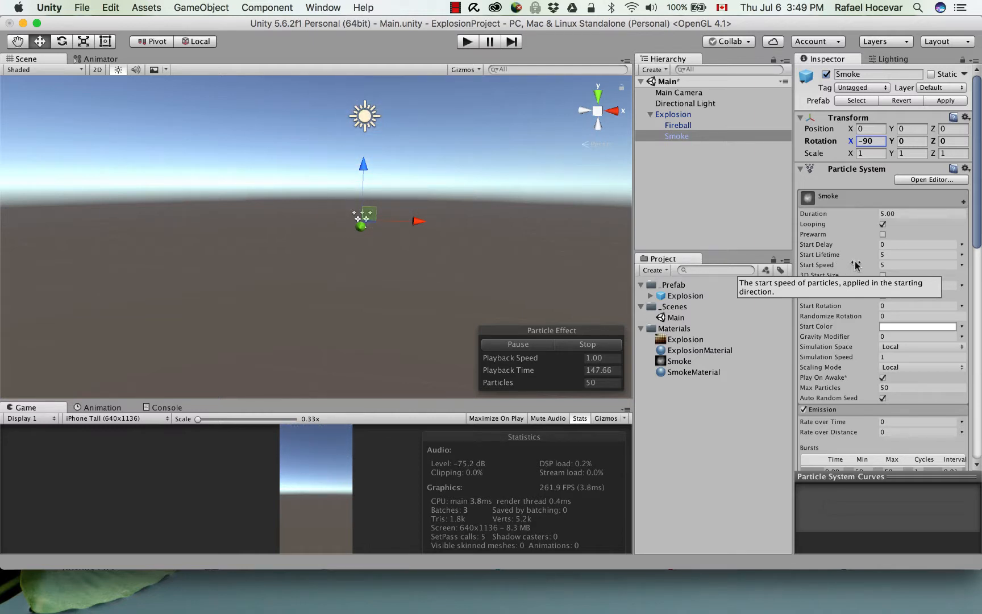
Make the Smoke's Start Speed random between two constants, 0 and 1
left_click(961, 266)
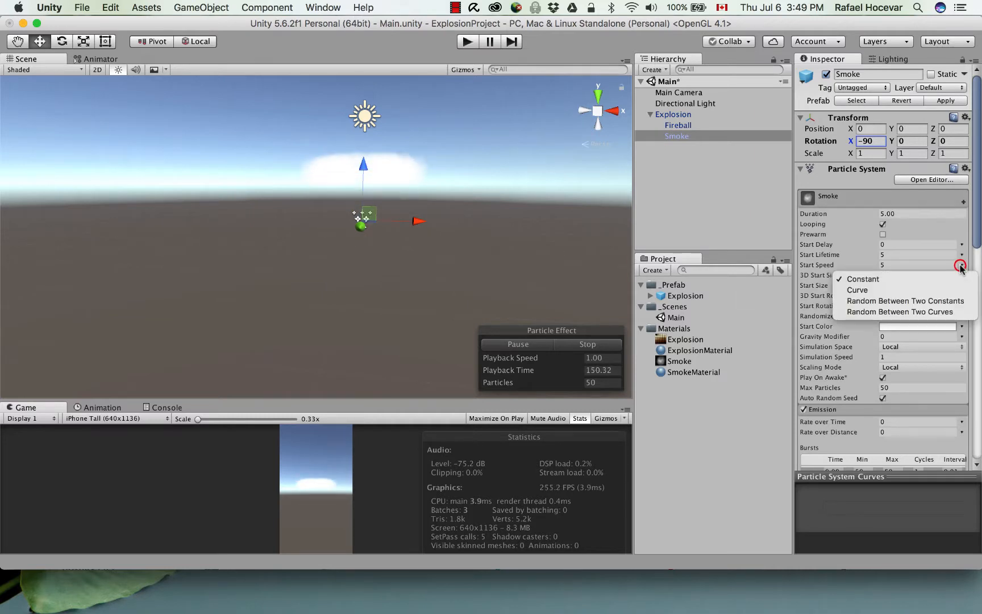
left_click(949, 305)
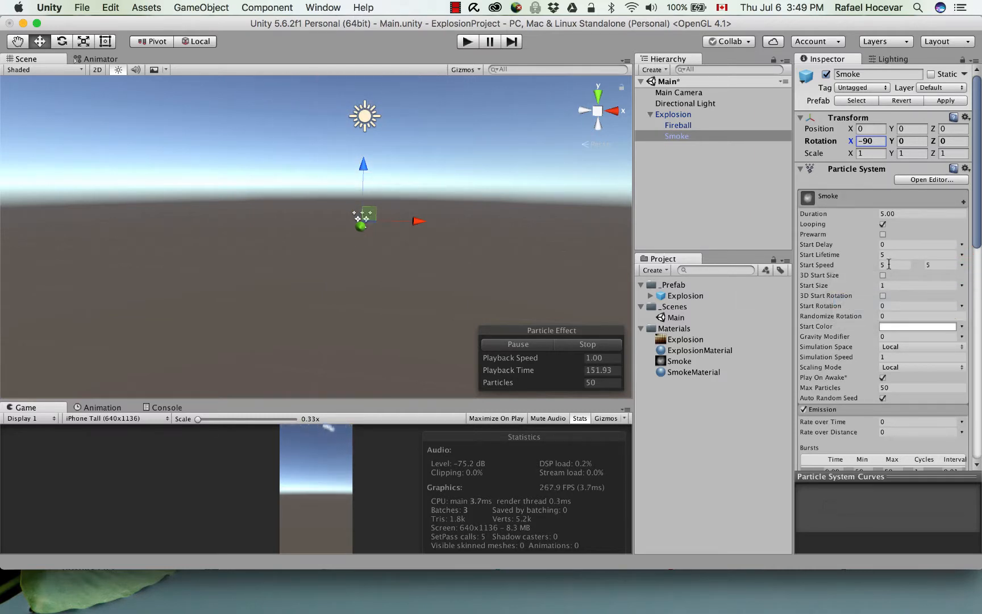
type("0")
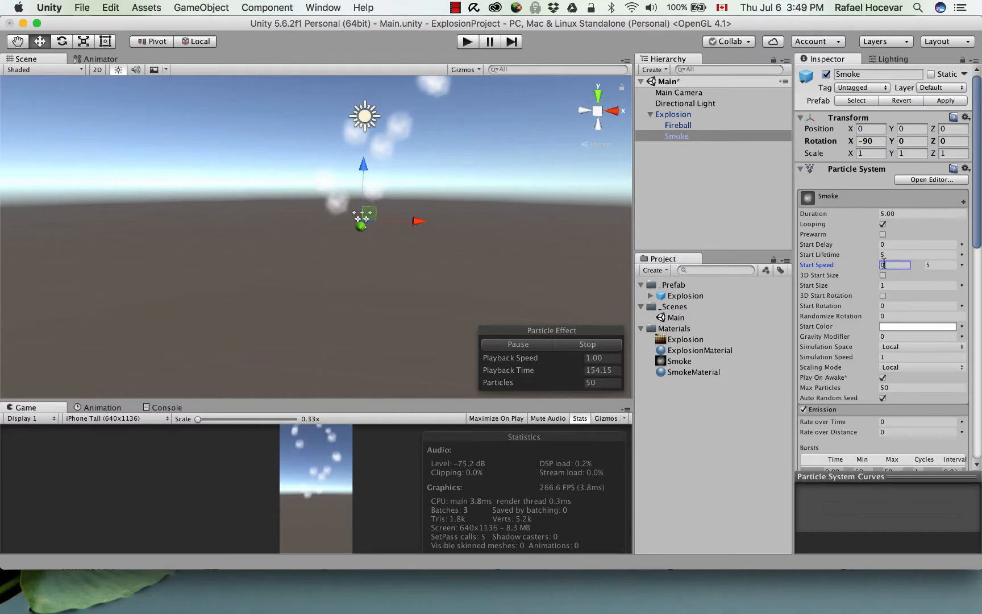
left_click(941, 266)
type("1")
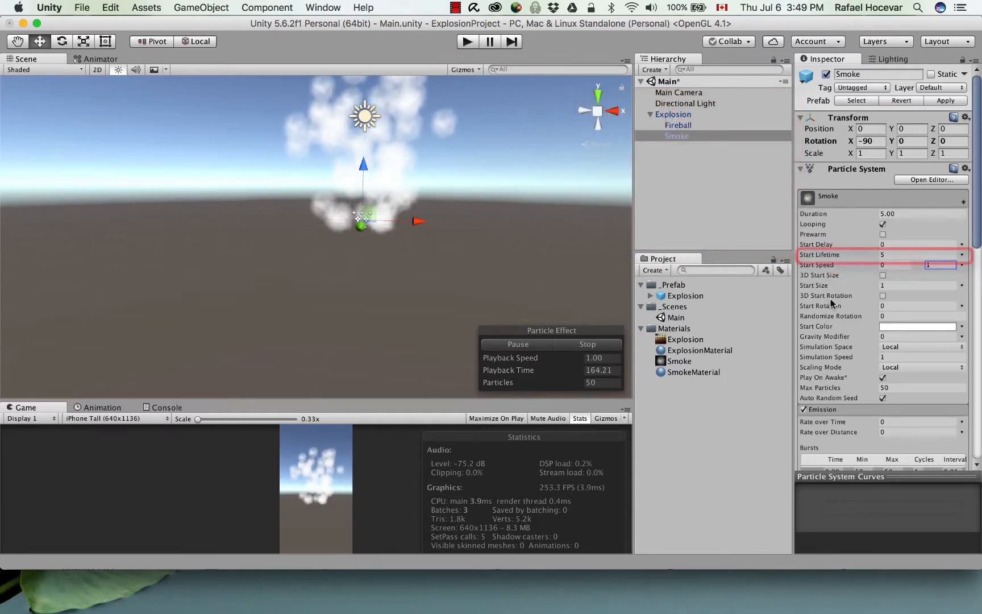
Make the Smoke's Start Lifetime random between two constants, 2 and 3
left_click(962, 255)
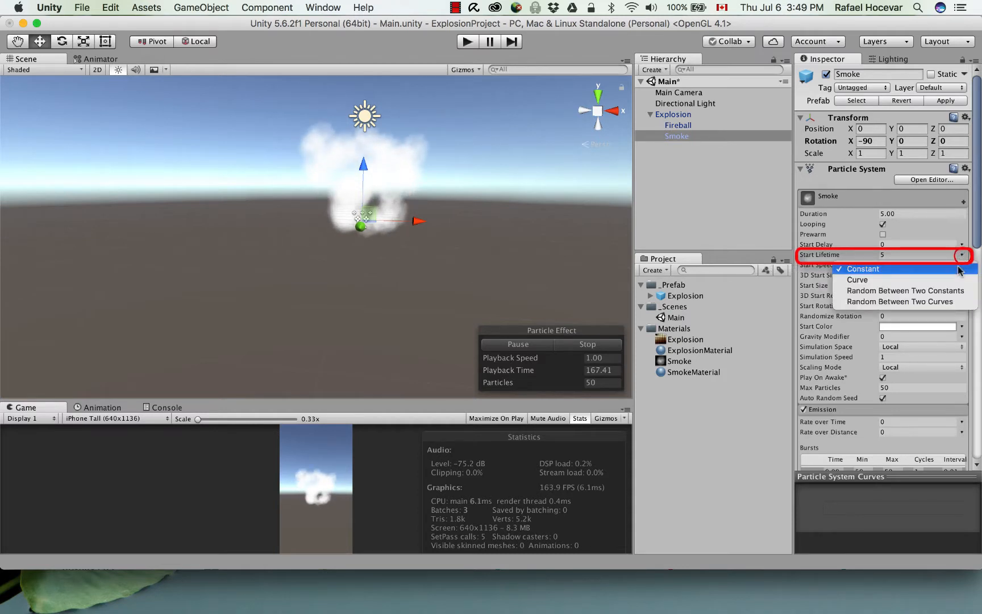
left_click(950, 290)
left_click(898, 255)
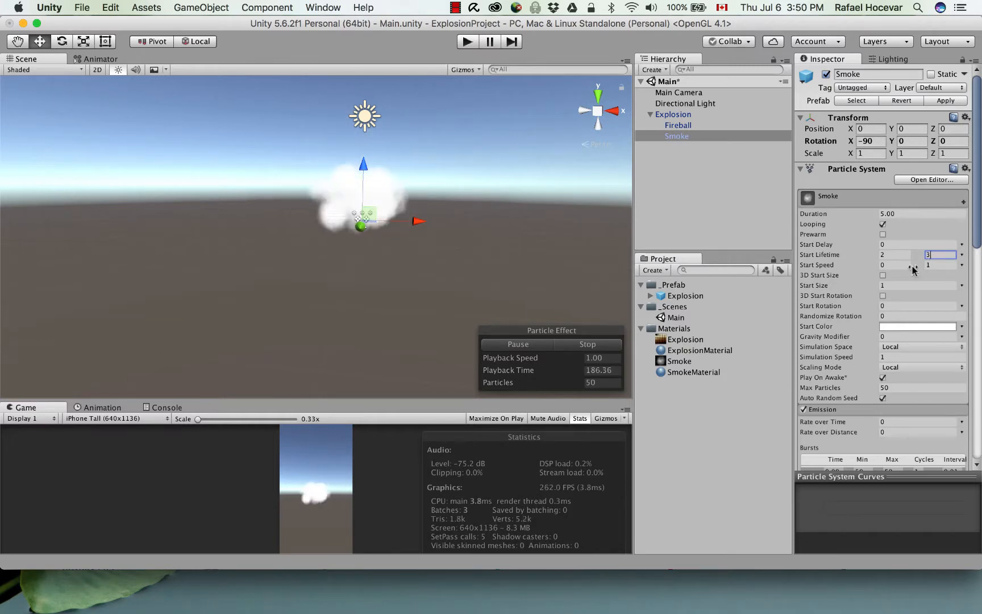
Make the Smoke's Start Size random between two constants, 1 and 2
left_click(962, 286)
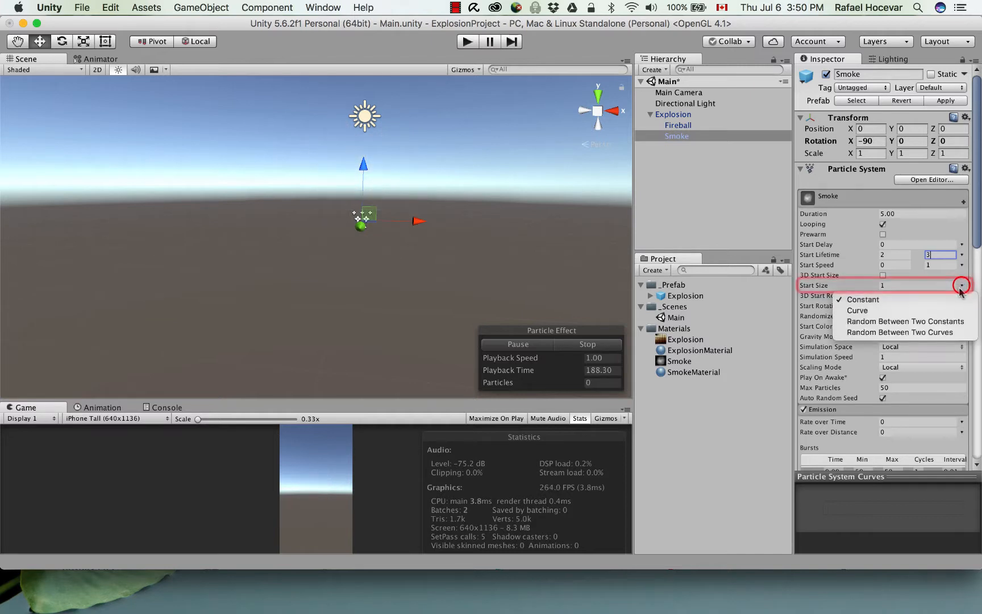
left_click(949, 322)
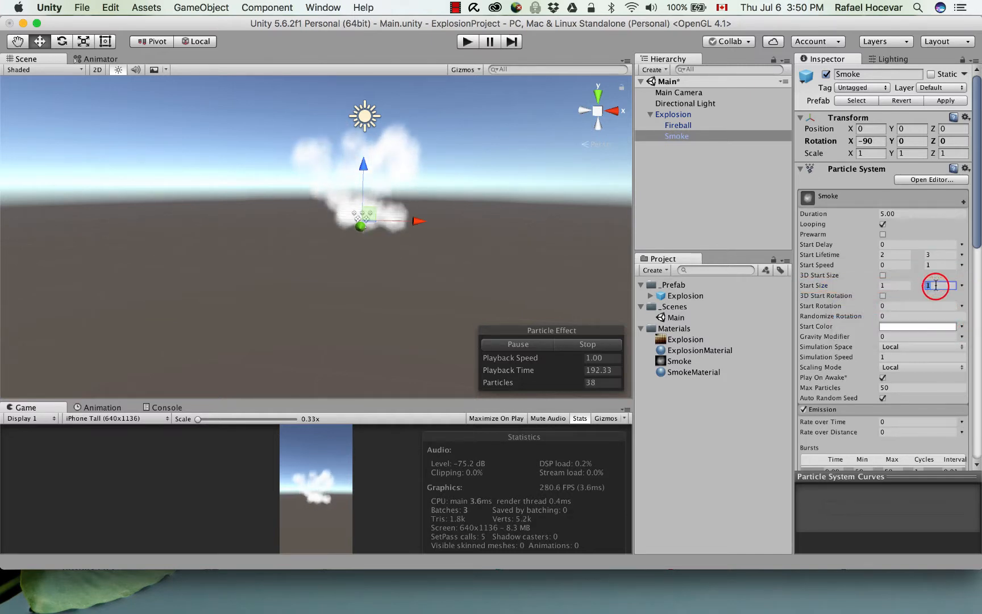
type("2")
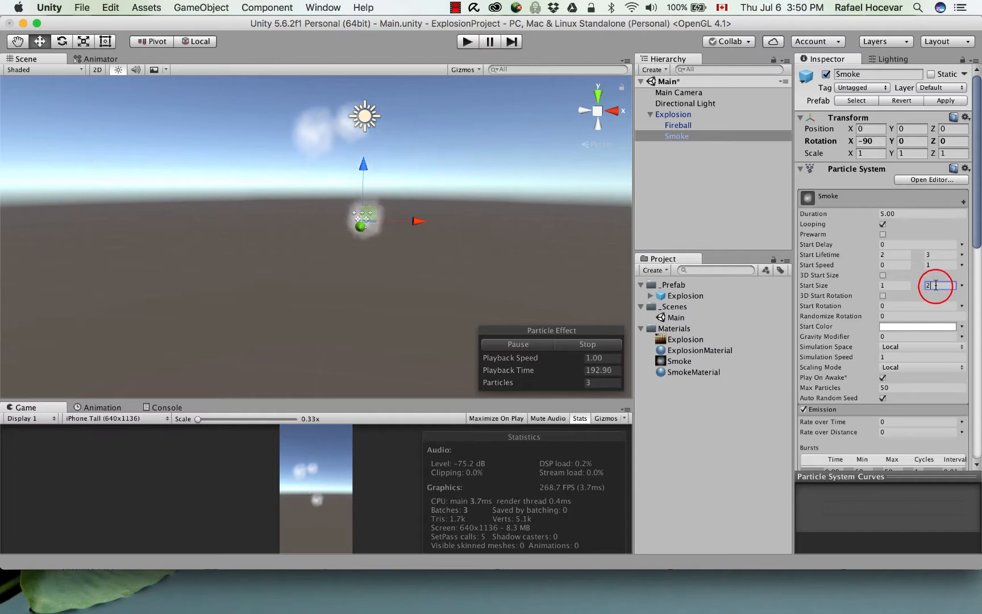
Make the Smoke's Start Rotation random between two constants, -180 and 180
left_click(963, 308)
left_click(943, 339)
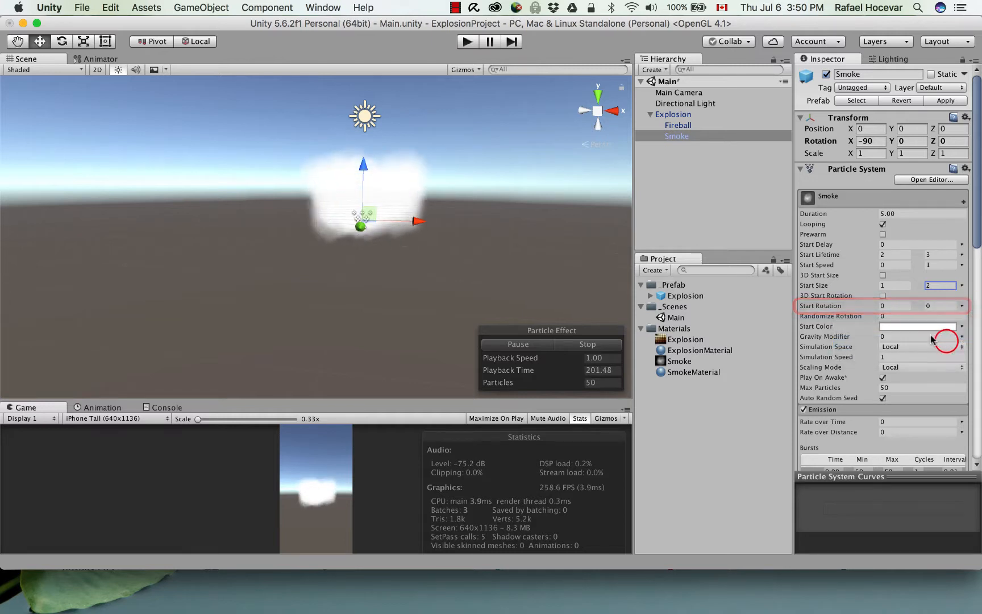
left_click(897, 308)
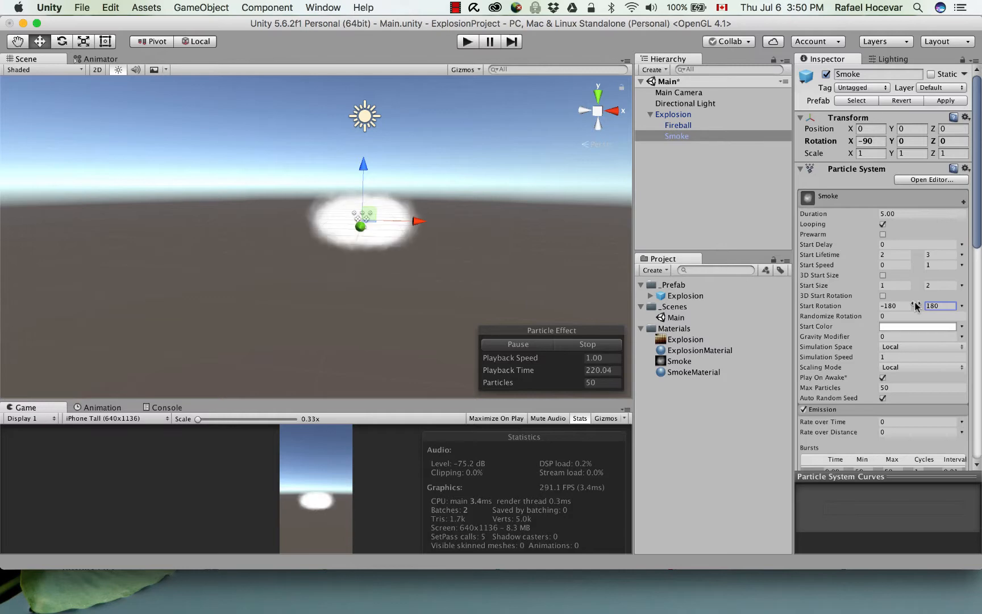
Expand the Smoke's Shape module and shrink the emission cone in the scene to a radius of about 0.15
scroll(863, 310, "down", 5)
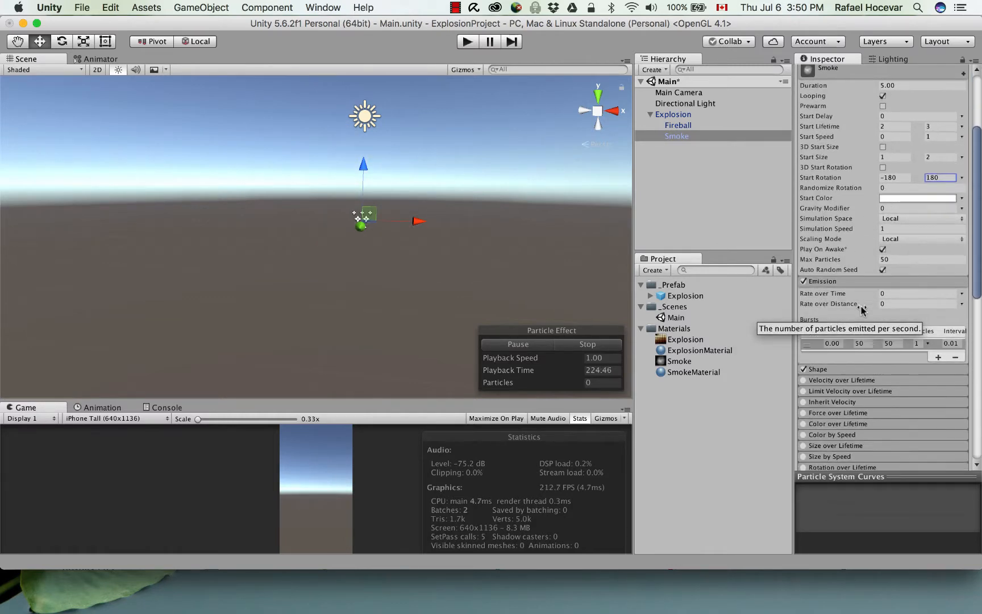
scroll(852, 307, "down", 2)
left_click(841, 305)
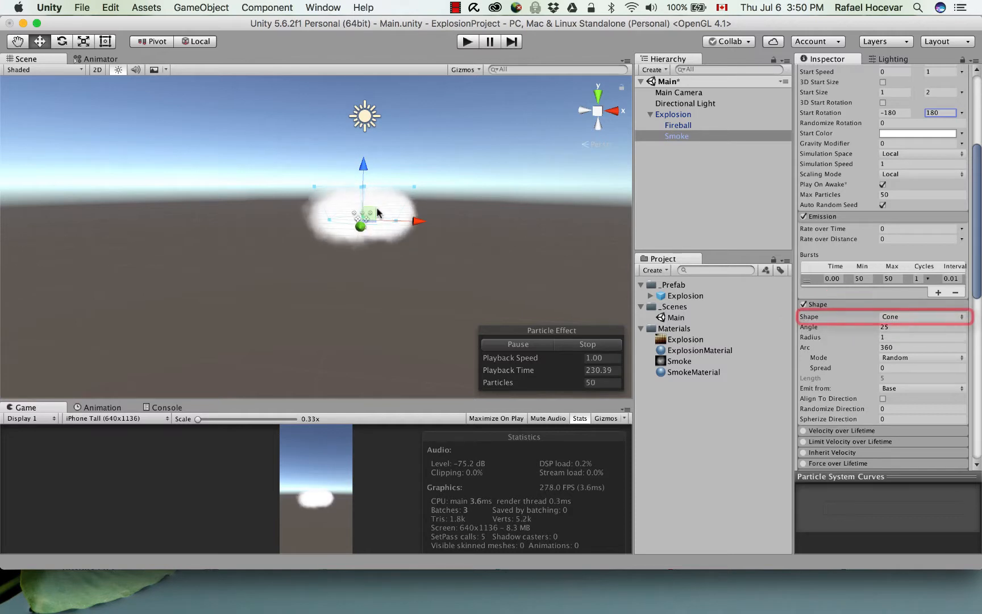
left_click_drag(423, 216, 254, 213, "alt")
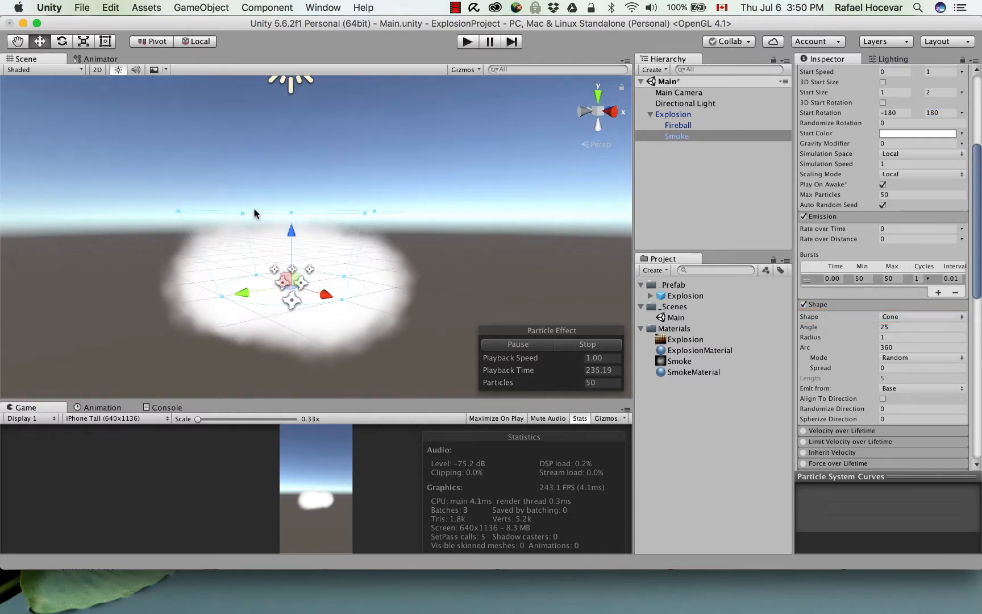
left_click_drag(340, 299, 301, 285)
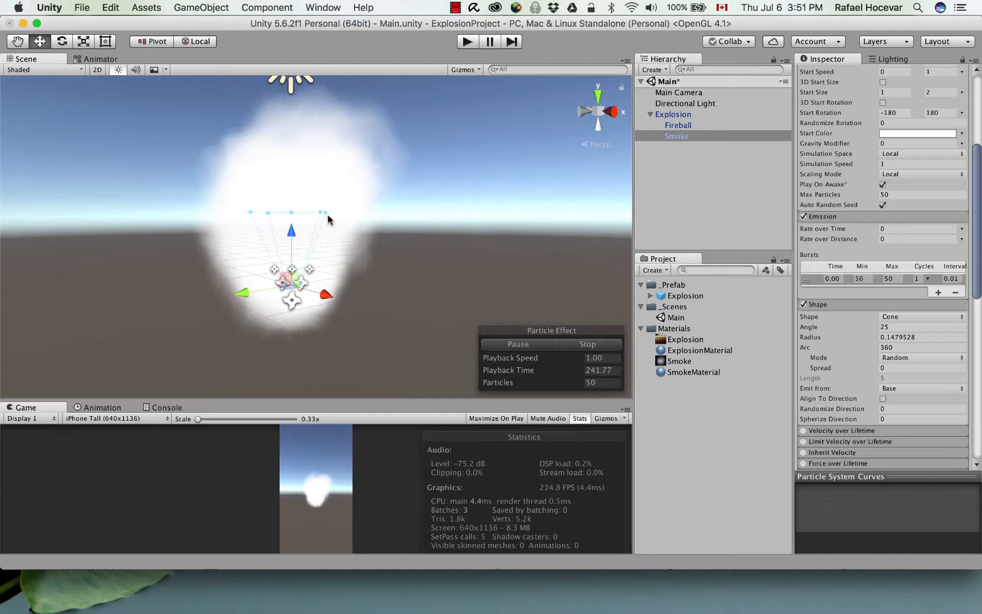
Widen the Smoke's emission cone in the scene to an angle of about 57 and raise its maximum Start Speed to about 1.3
left_click_drag(324, 213, 363, 235)
right_click_drag(367, 284, 521, 335)
key("a")
key("s")
key("w")
left_click_drag(399, 191, 407, 194)
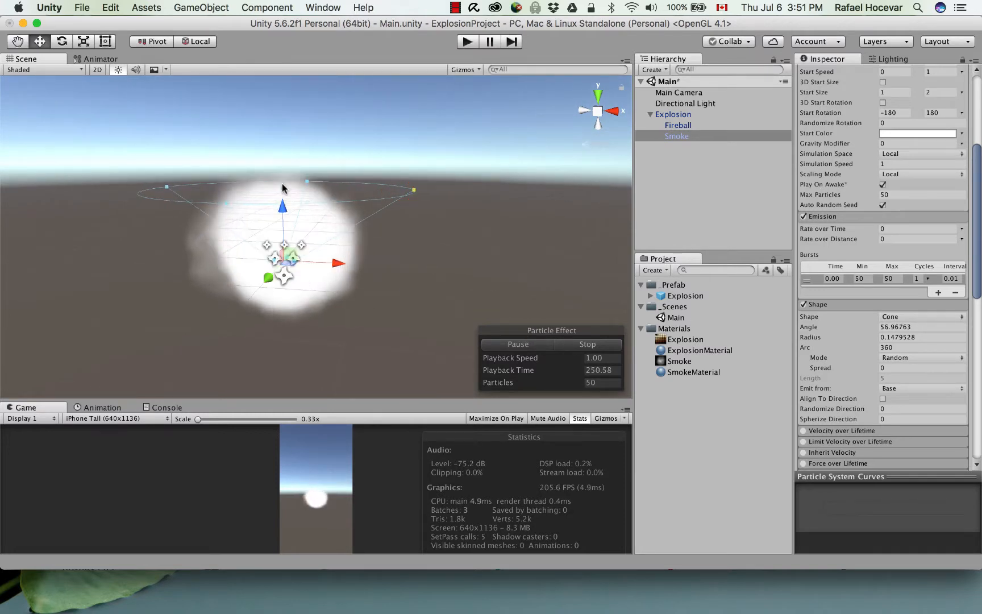
left_click_drag(283, 187, 282, 165)
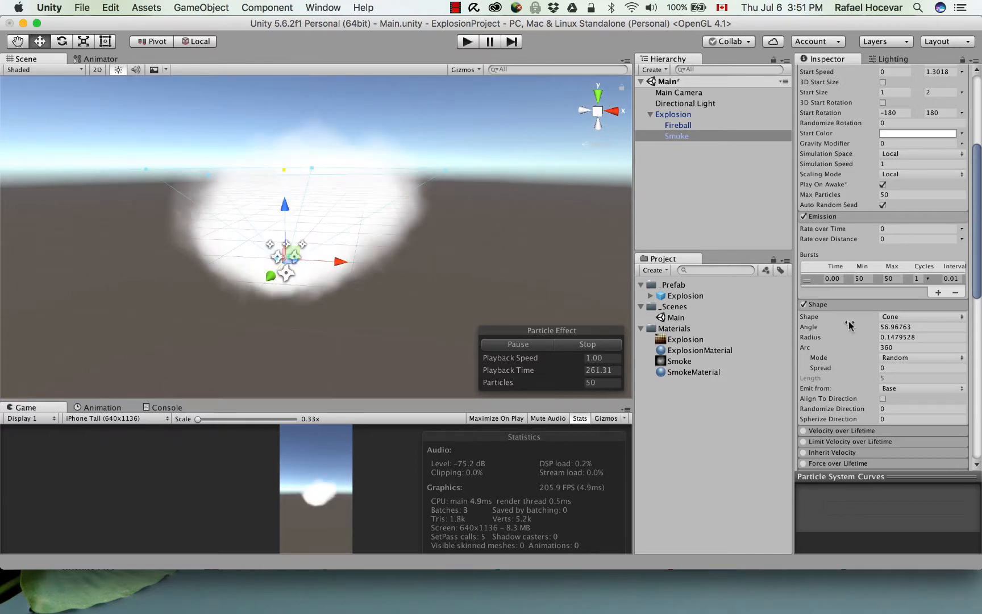
Enable Color over Lifetime for the Smoke and set the gradient's starting color to dark gray, 3C3C3C
scroll(843, 338, "down", 5)
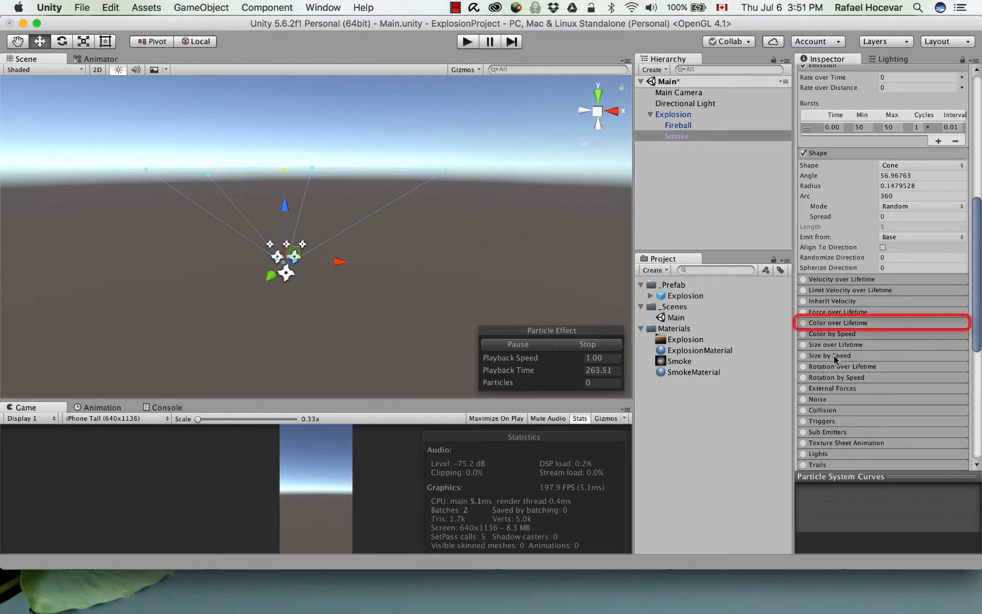
scroll(833, 353, "down", 1)
left_click(803, 321)
left_click(840, 320)
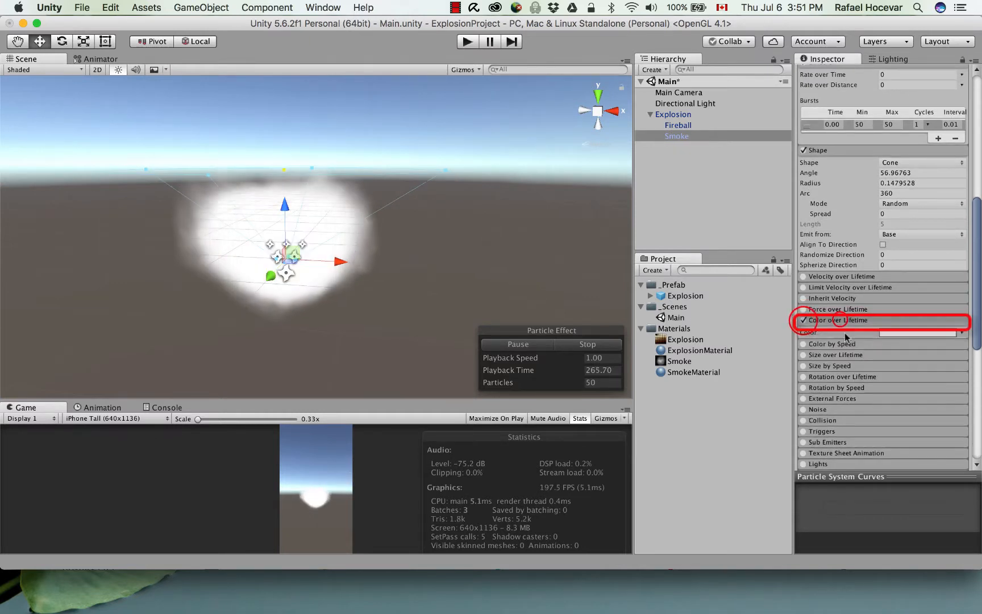
left_click(903, 332)
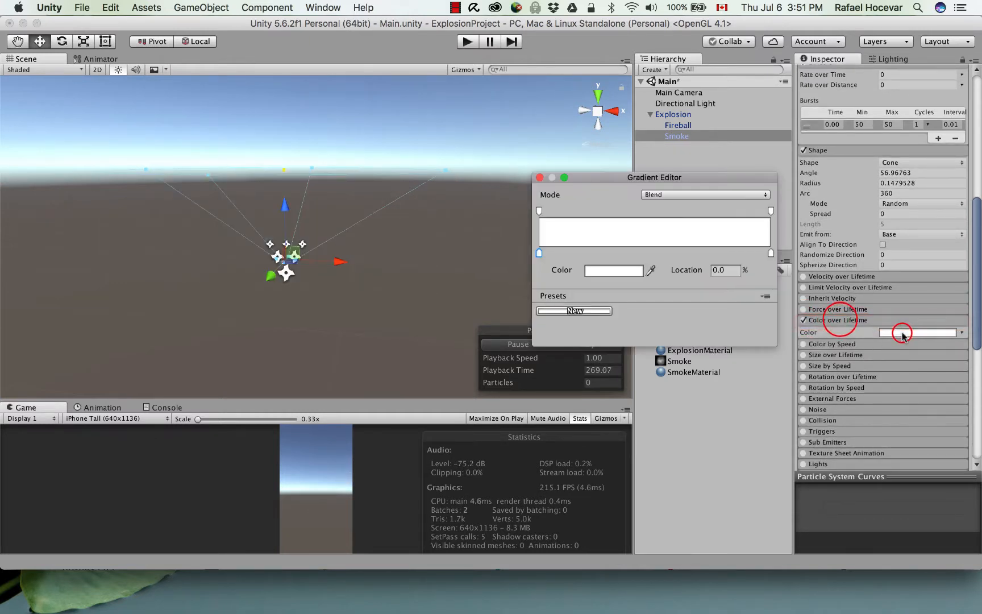
double_click(539, 253)
left_click_drag(623, 183, 620, 257)
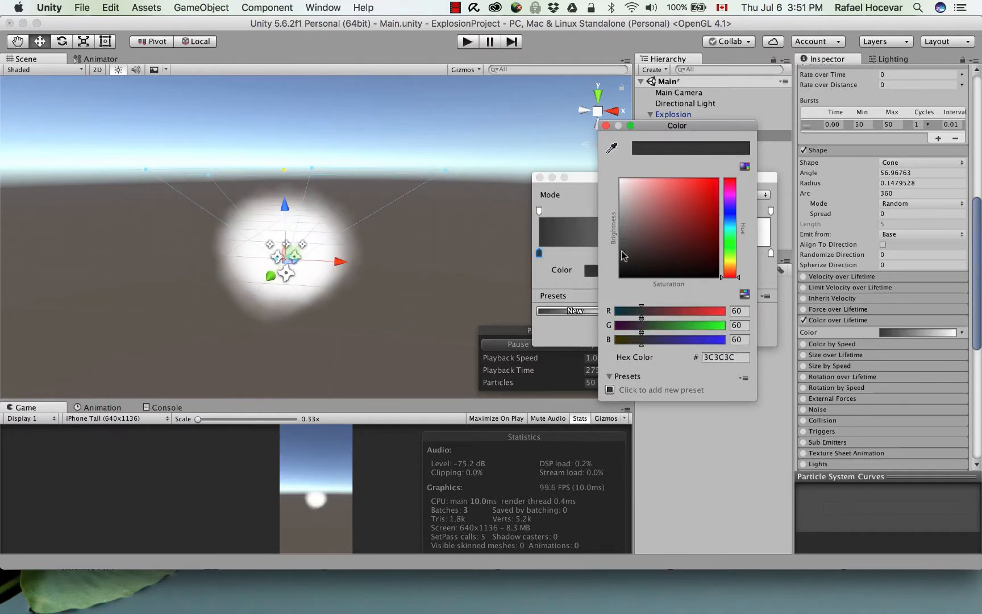
Set the ending color of the Smoke's Color over Lifetime gradient to medium gray, 838383, and close the color editors
left_click(772, 253)
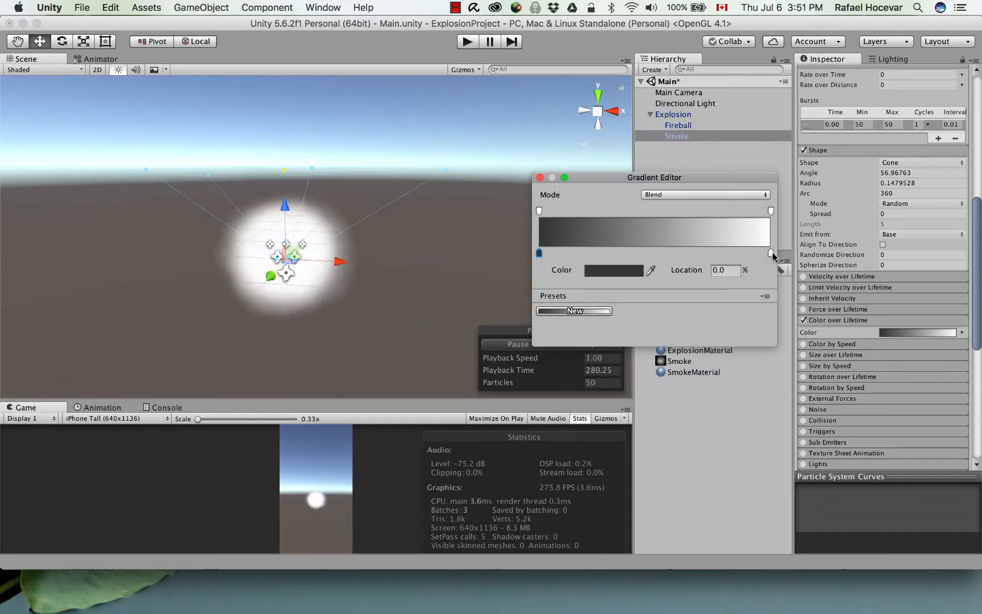
left_click(772, 253)
double_click(771, 252)
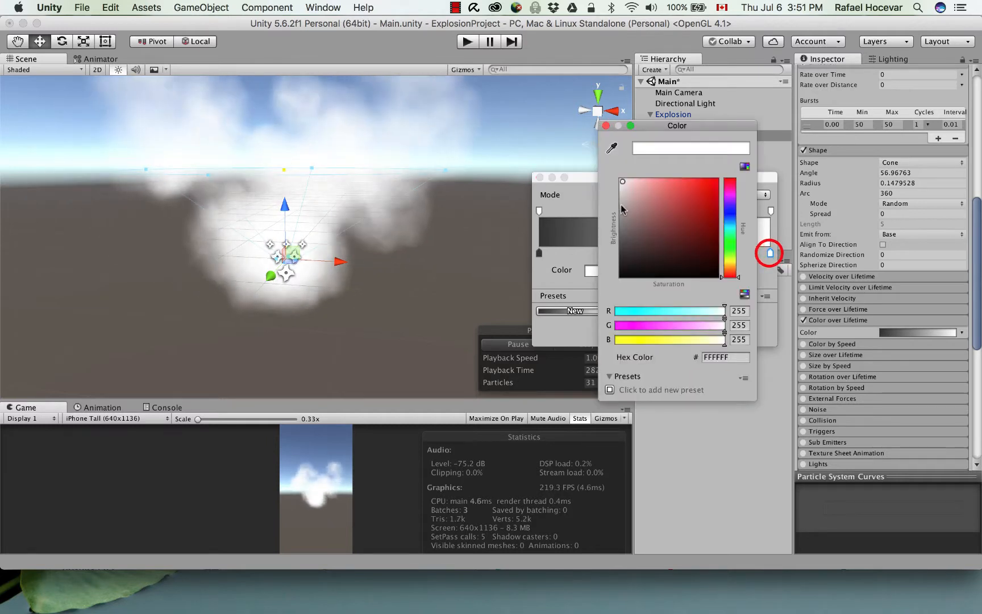
left_click_drag(621, 202, 623, 222)
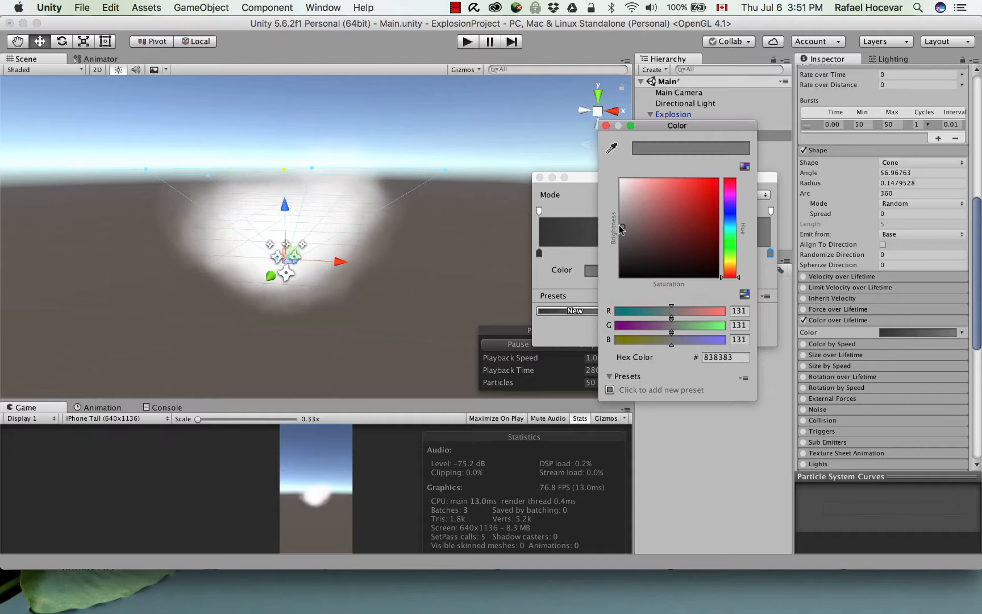
left_click(605, 126)
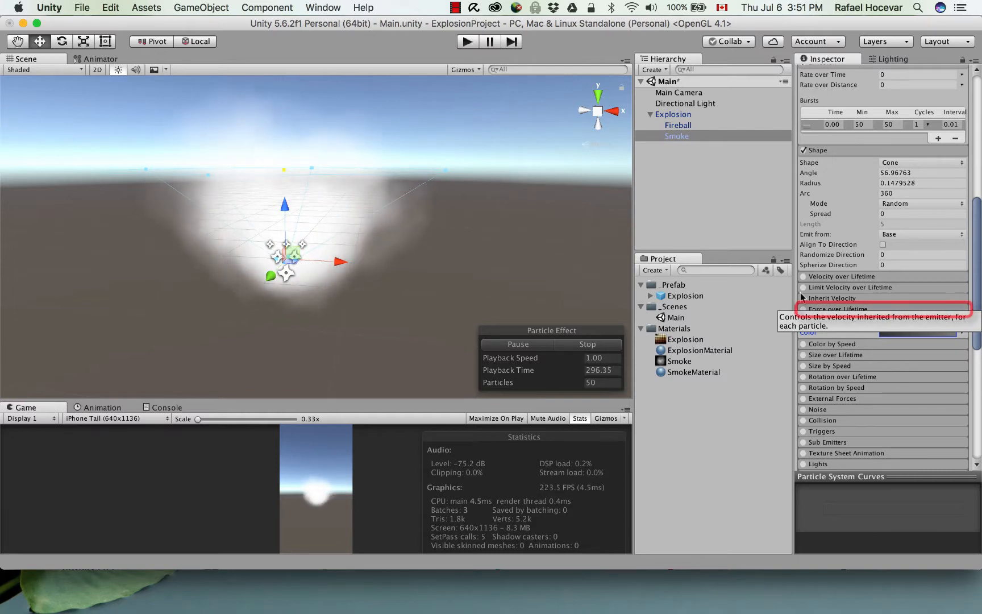
Enable Force over Lifetime for the Smoke and make its Z force random between two constants, 0.5 and 1
left_click(833, 309)
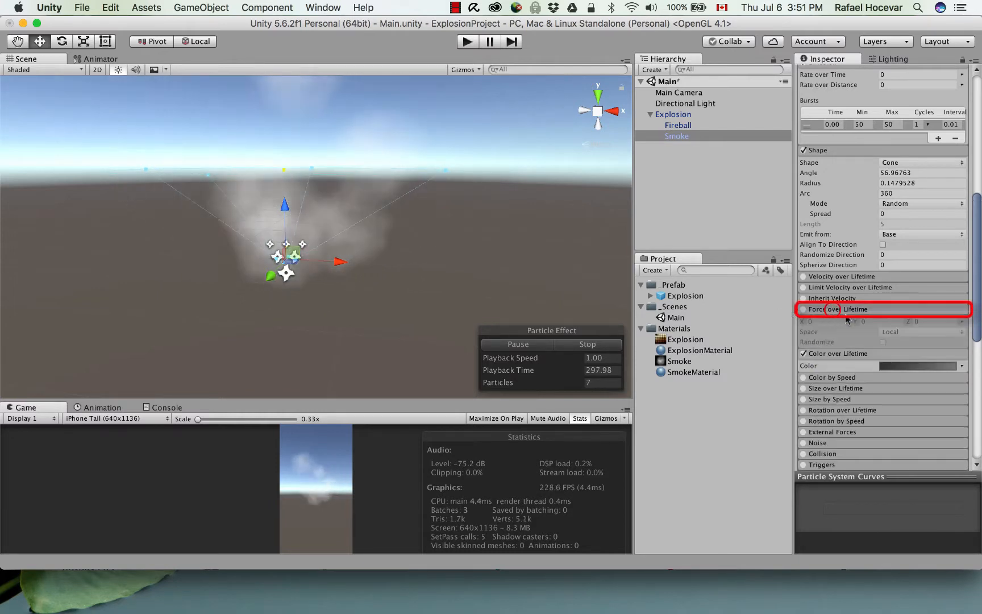
left_click(803, 309)
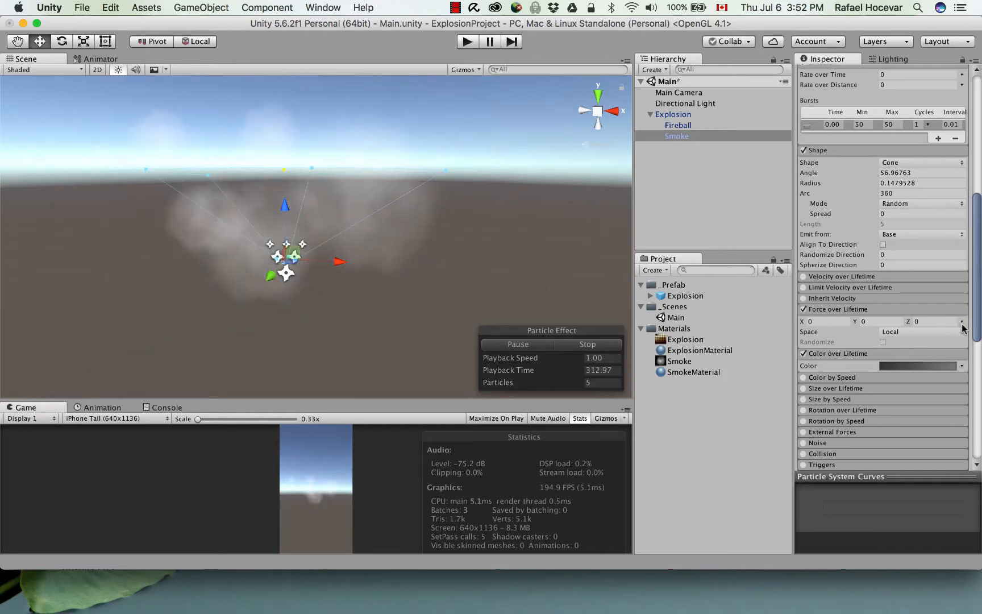
left_click(962, 322)
left_click(953, 358)
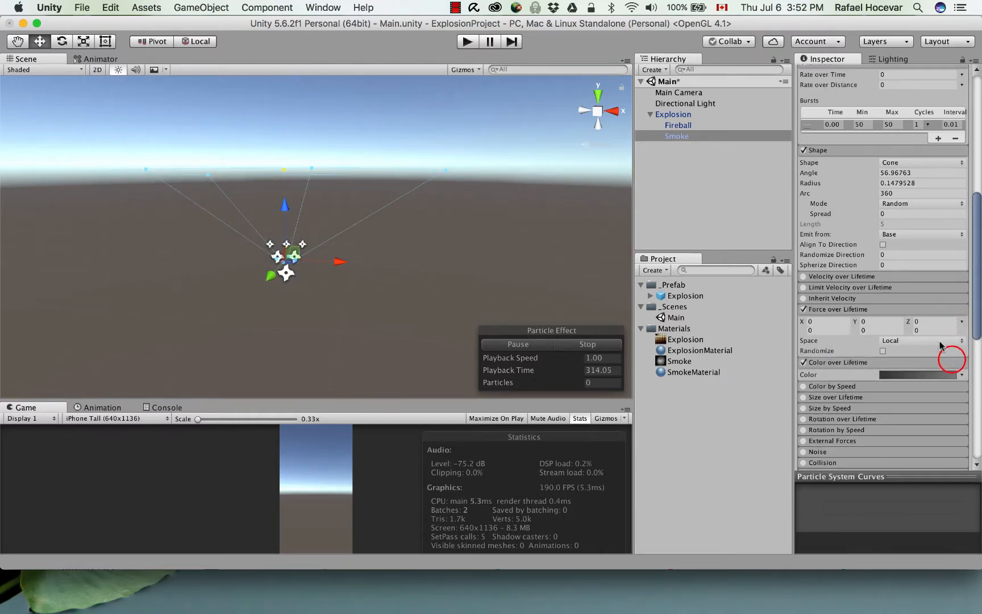
left_click(926, 321)
type("0.")
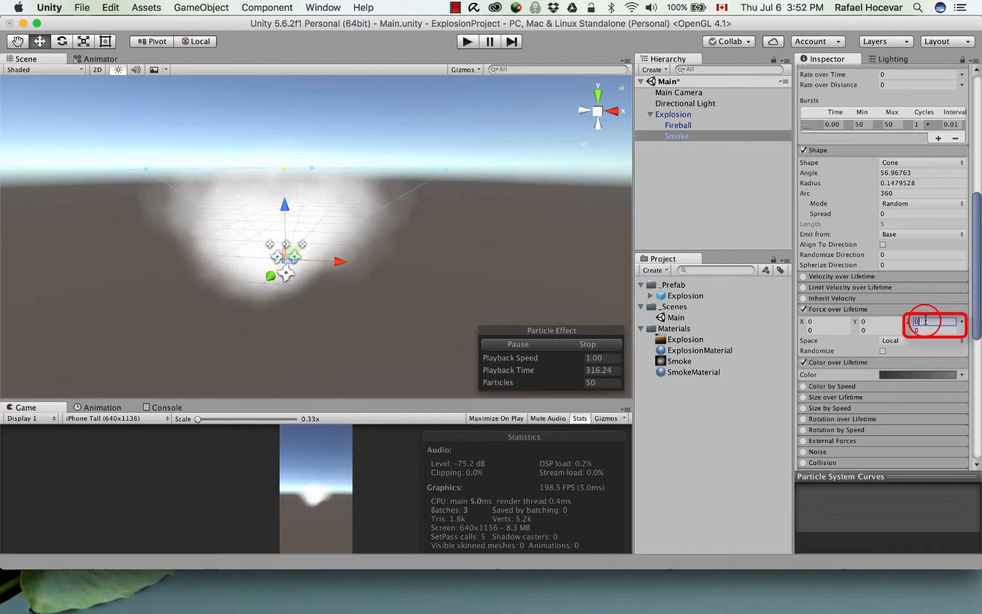
type("5")
left_click(926, 330)
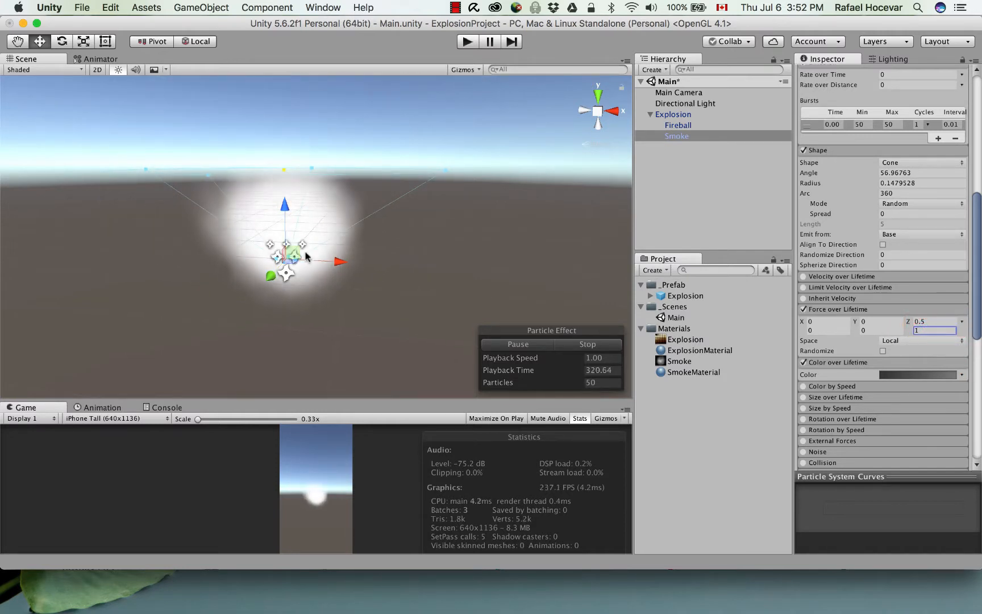
Turn off Looping on the Fireball and Smoke particle systems and select the parent Explosion object
left_click_drag(357, 273, 357, 365, "alt")
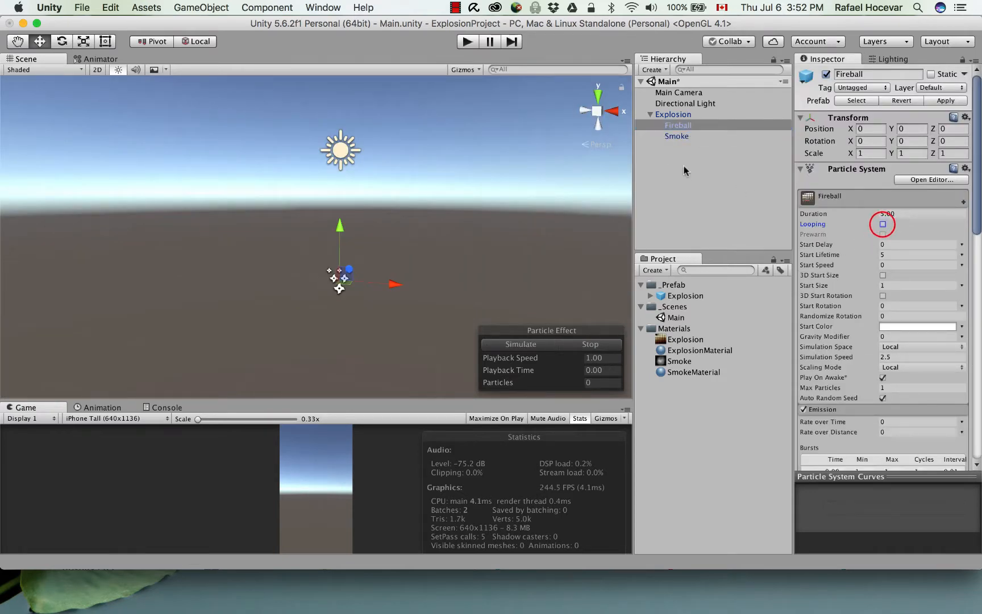
left_click(687, 136)
left_click(694, 114)
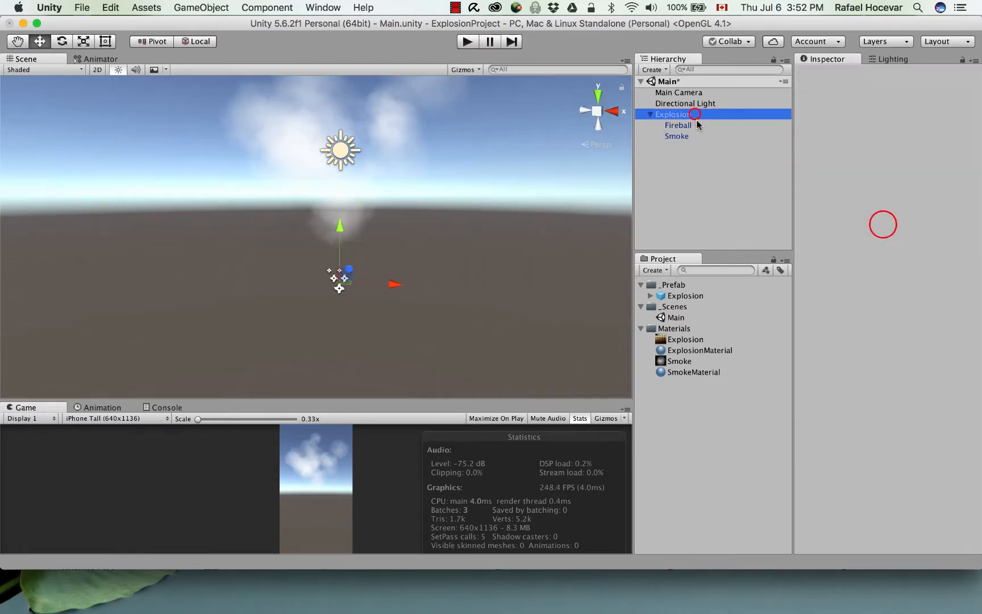
Simulate the Explosion, Fireball and Smoke together to preview the combined effect, stop the playback and clear the selection
left_click(689, 137, "shift")
left_click(588, 344)
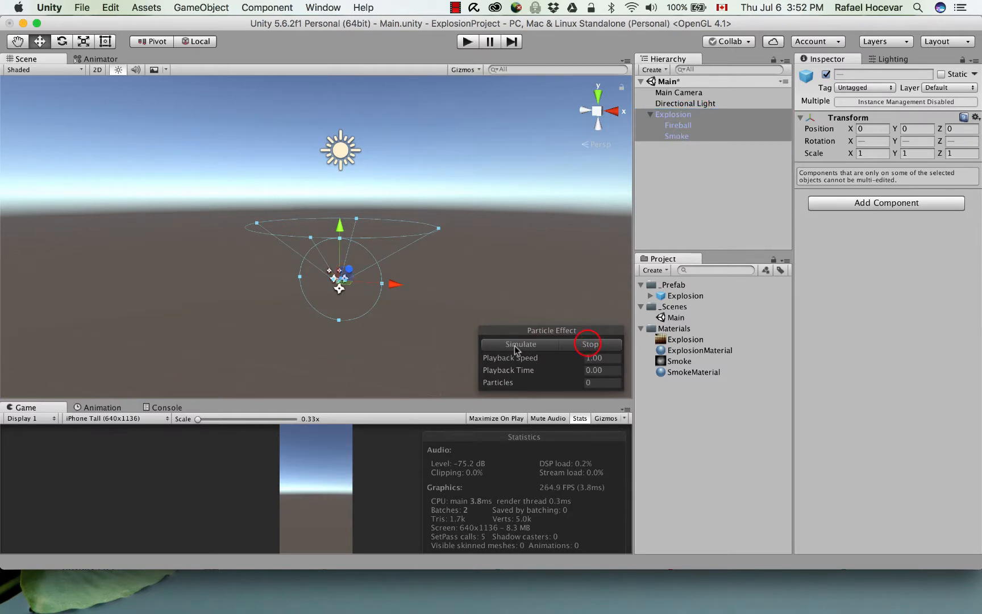
left_click(515, 345)
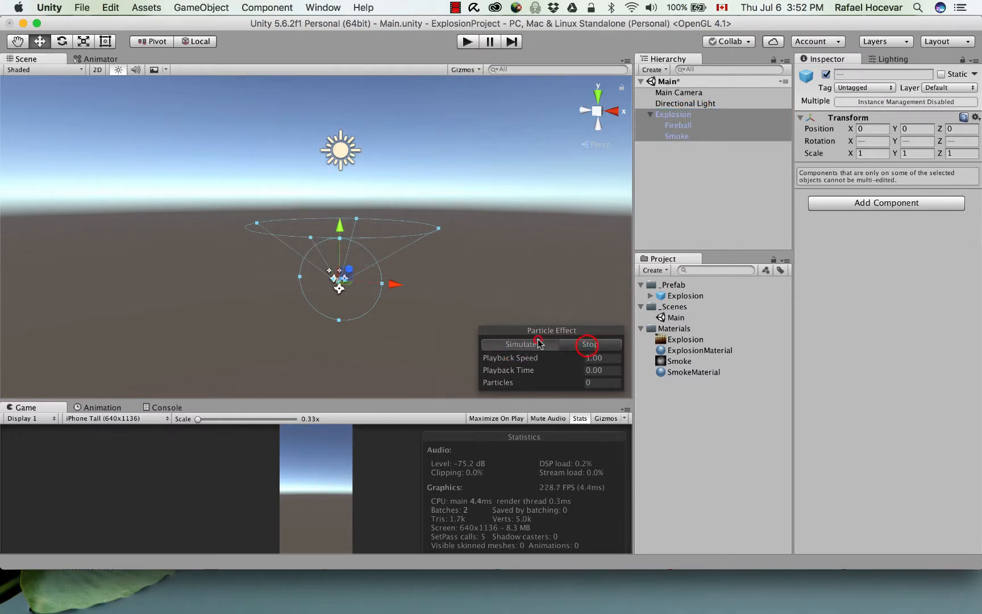
left_click(538, 343)
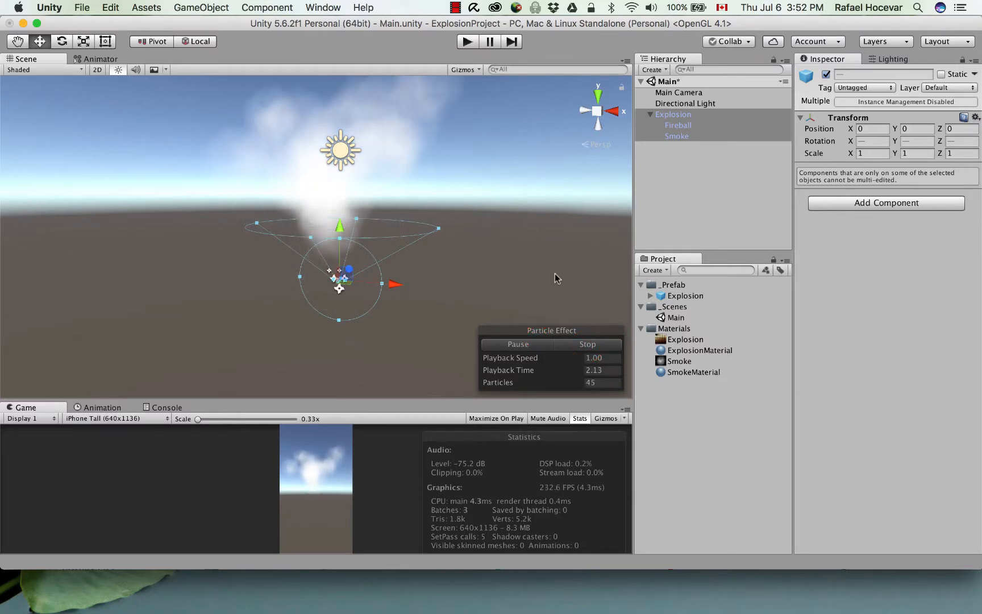
left_click(590, 345)
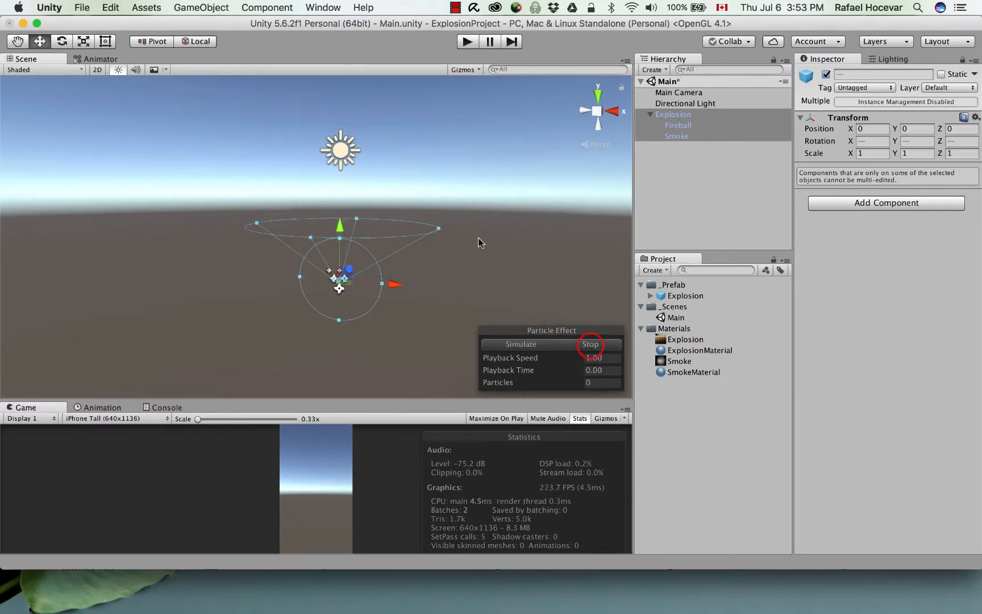
left_click(668, 193)
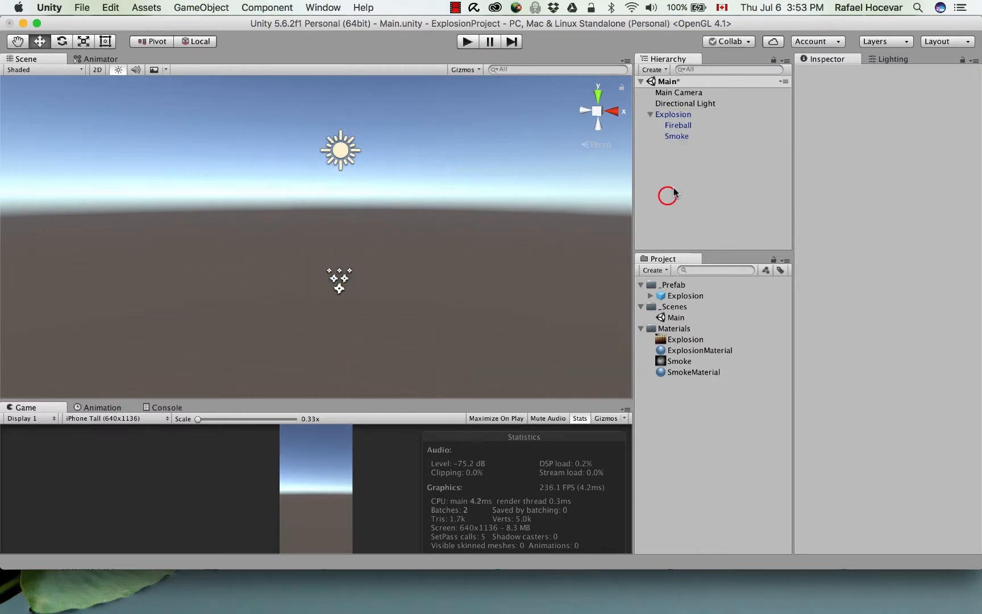
Replay the full explosion twice in a closer scene view with the parent and both particle systems selected, then deselect them
left_click(685, 114)
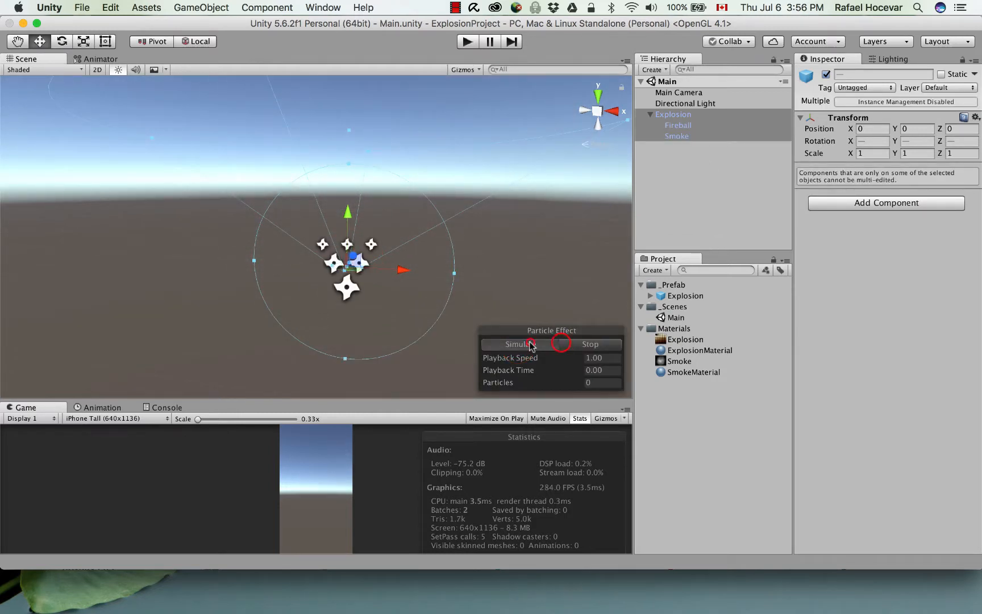
left_click(531, 345)
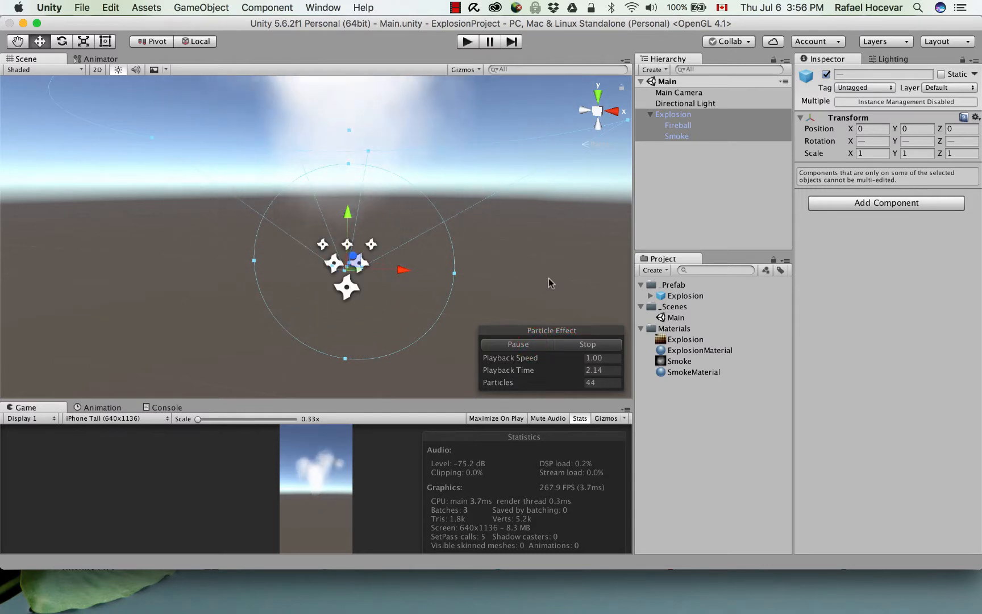
left_click(568, 345)
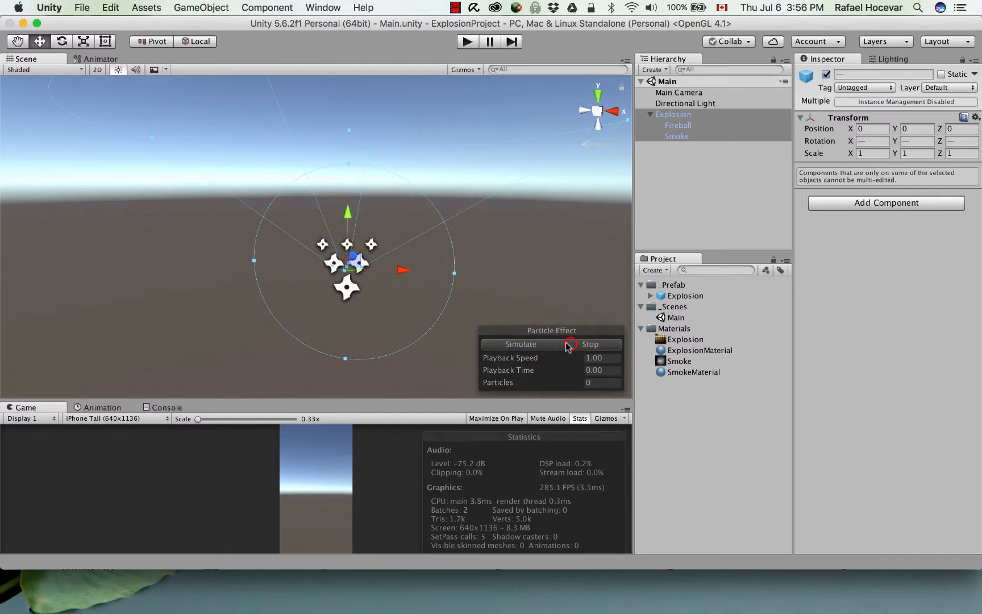
left_click(525, 345)
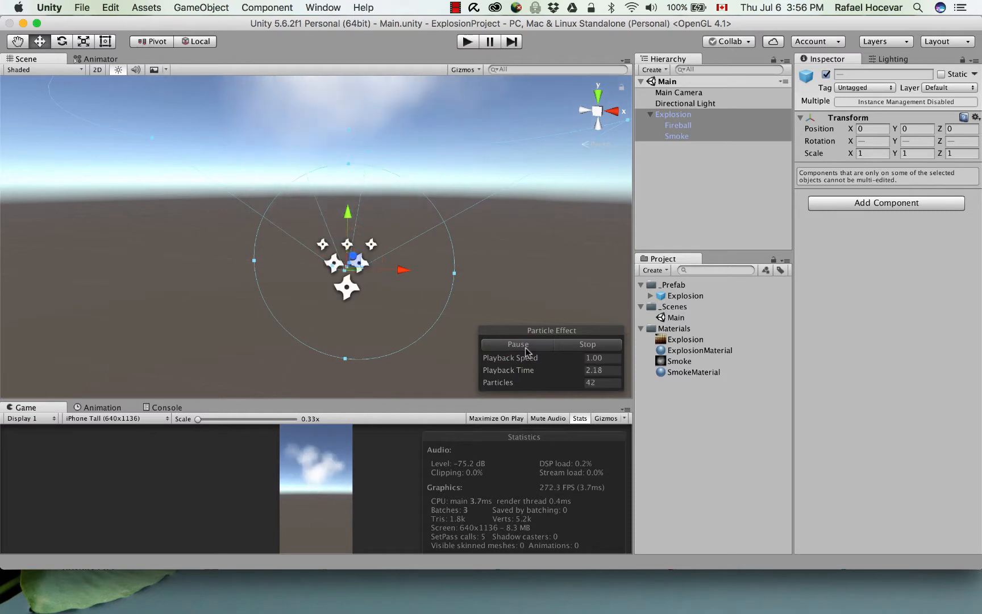
left_click(582, 346)
left_click(541, 347)
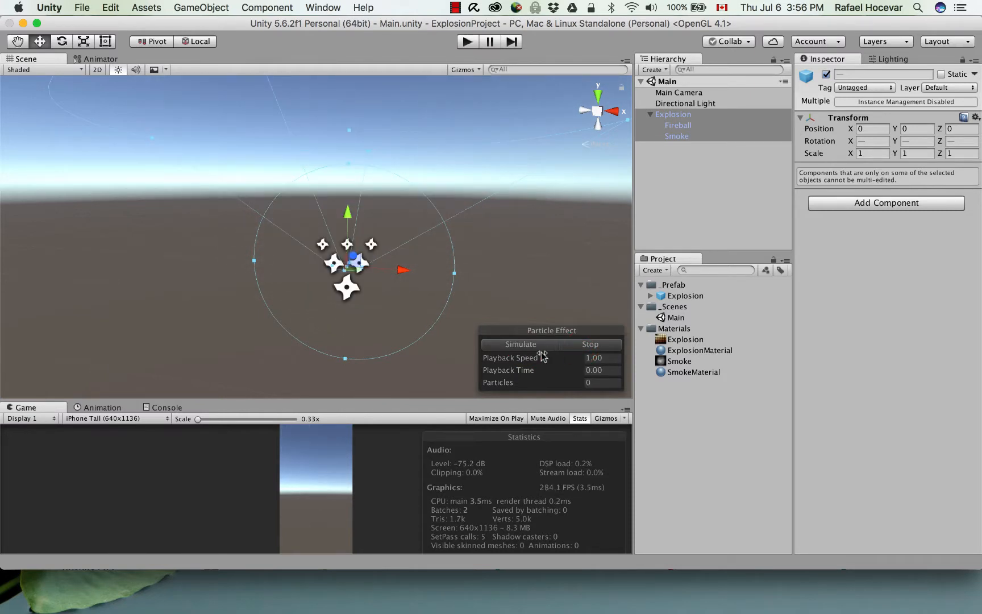
left_click(699, 175)
Select the parent Explosion object and open the package export for the project's assets
left_click(684, 114)
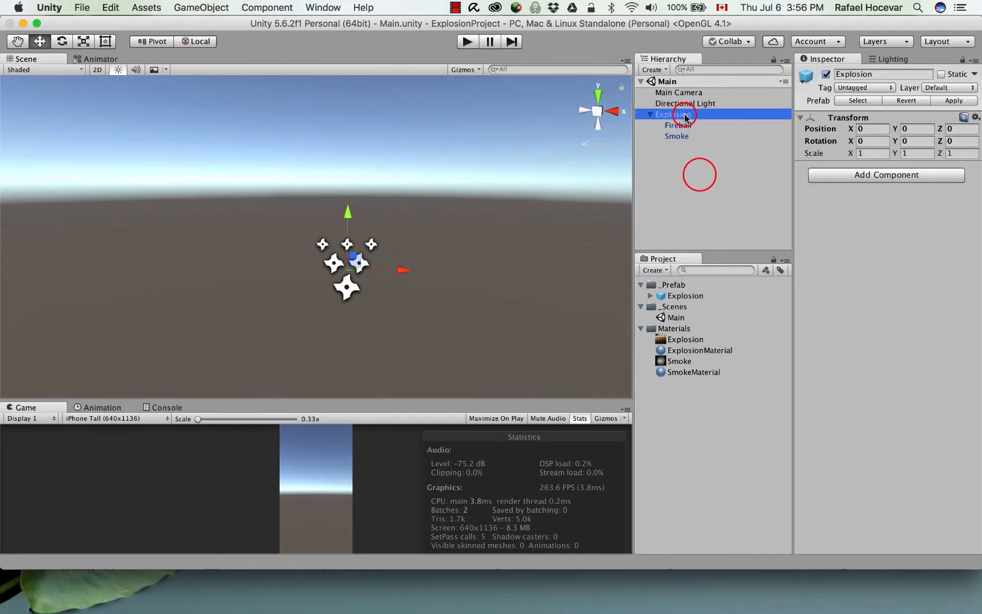
left_click(147, 8)
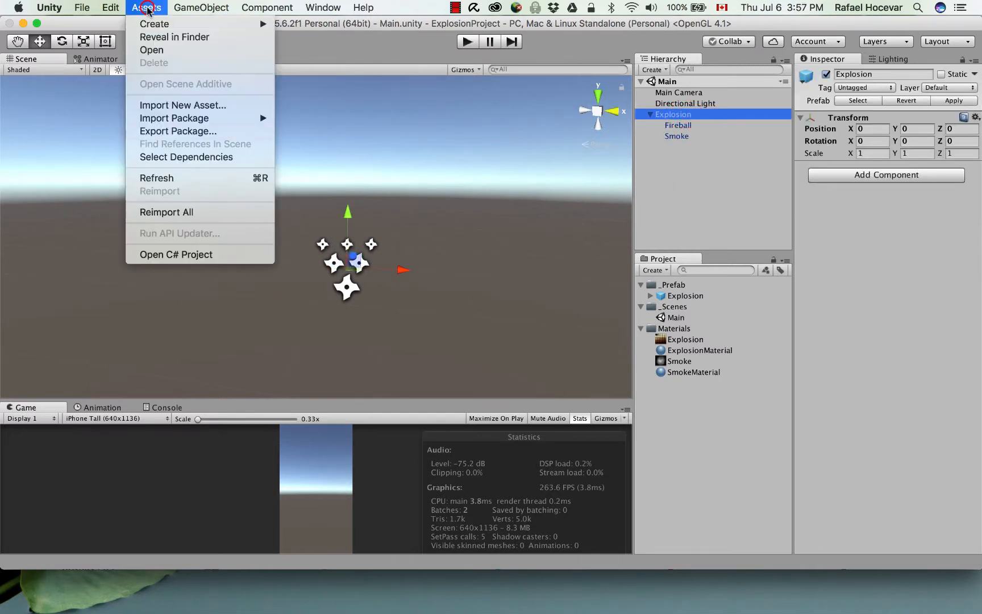
left_click(204, 132)
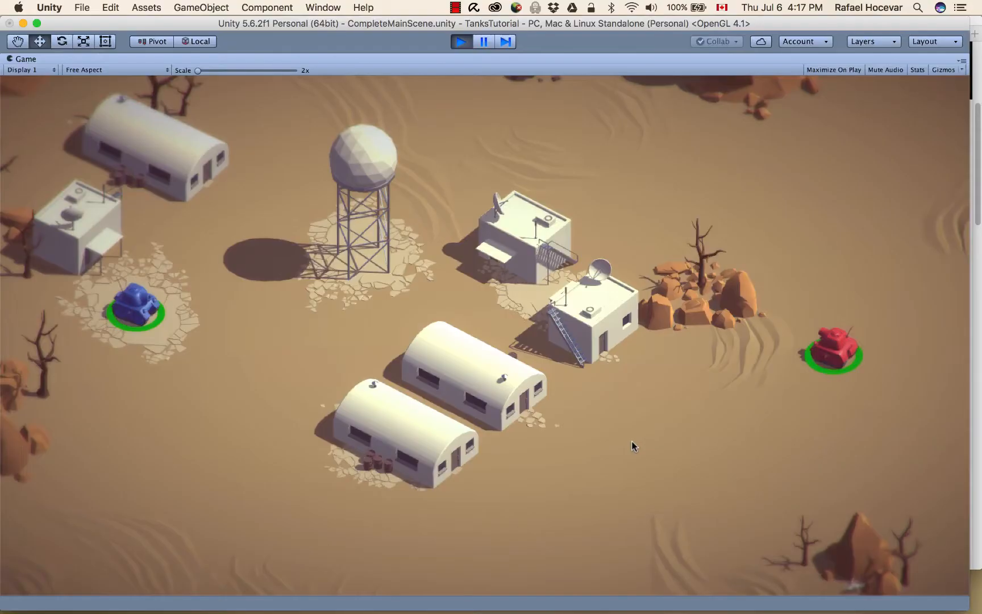
Play-test the TanksTutorial game by driving the blue tank toward the red tank and firing shells to examine their explosions
key("w")
key("d")
key("a")
key("space")
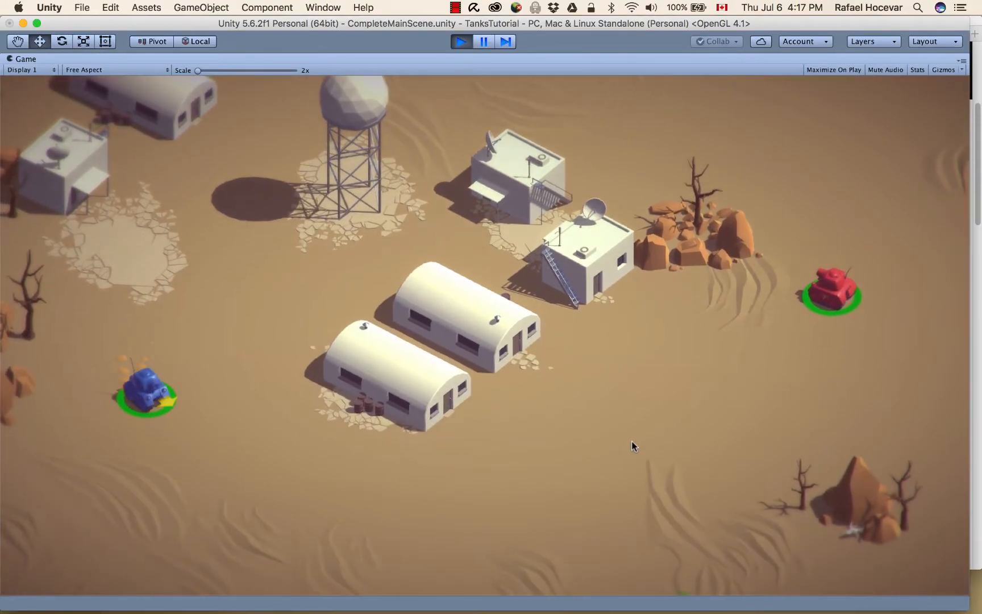
key("a")
key("space")
key("space")
key("space")
key("space")
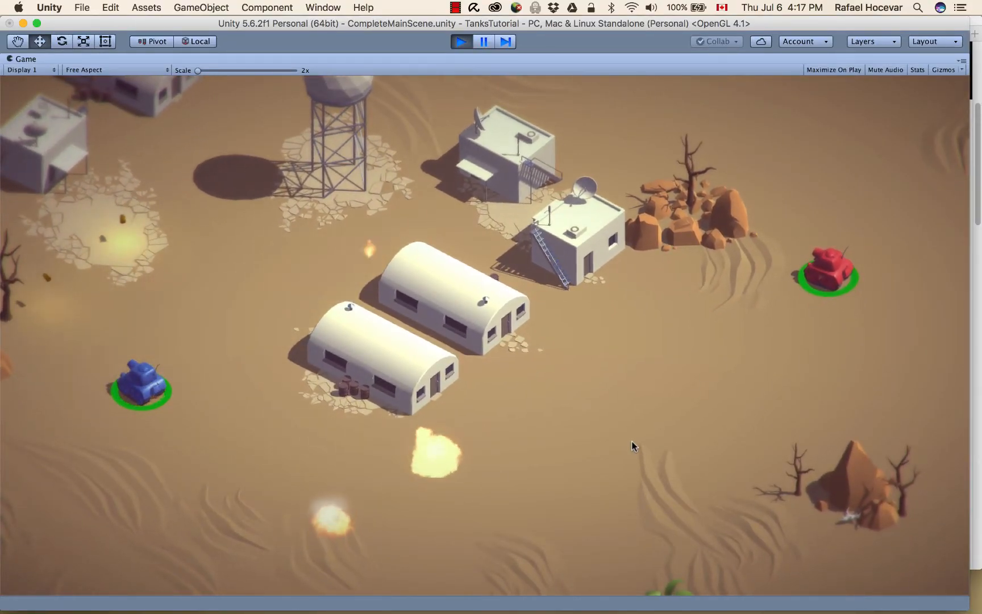
key("d")
key("d")
key("space")
key("space")
key("space")
key("space")
key("a")
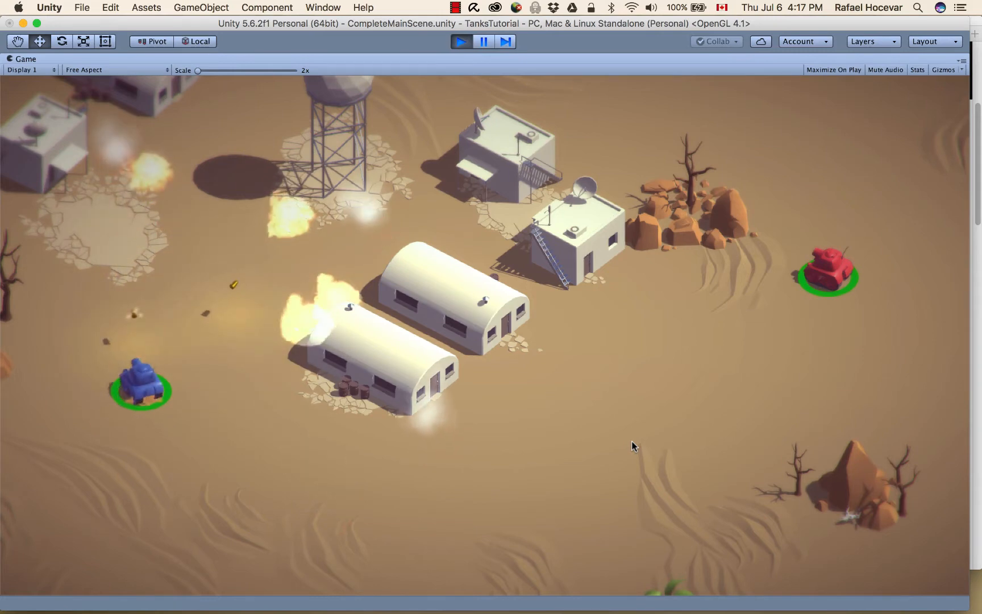
key("d")
key("w")
key("a")
key("space")
key("space")
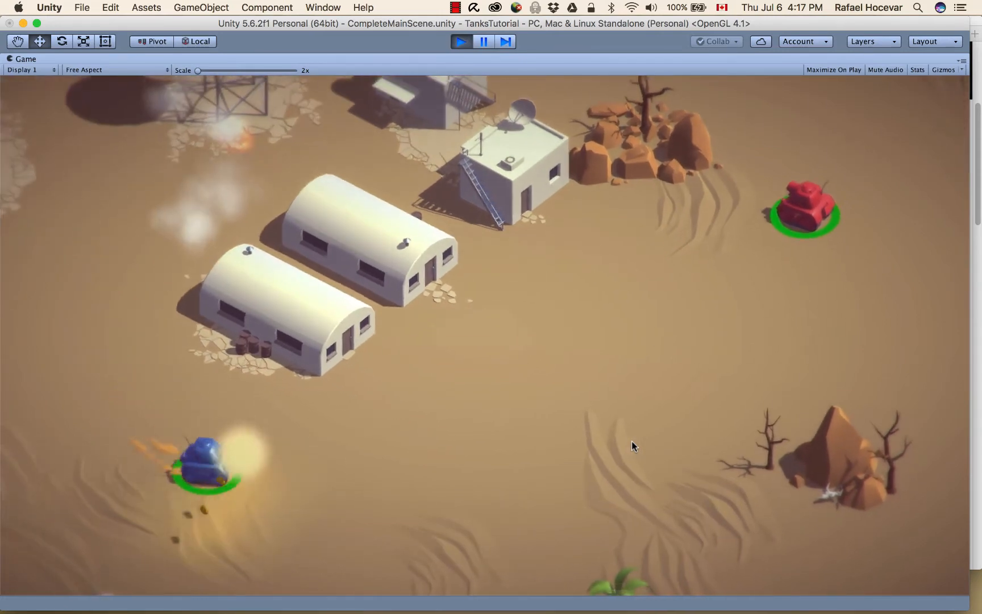
key("d")
key("w")
key("space")
key("space")
key("a")
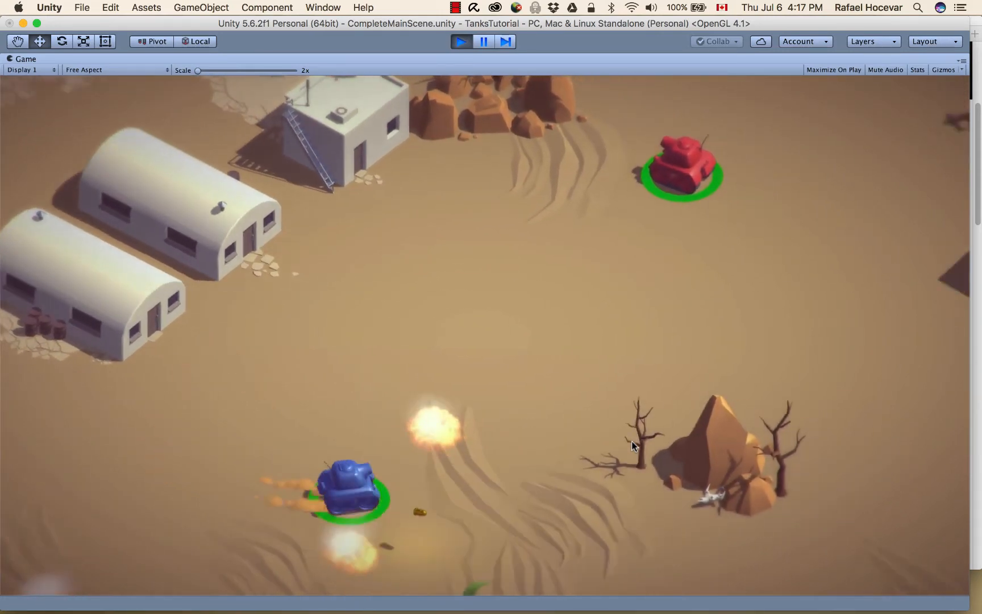
key("space")
key("space")
key("space")
key("space")
key("a")
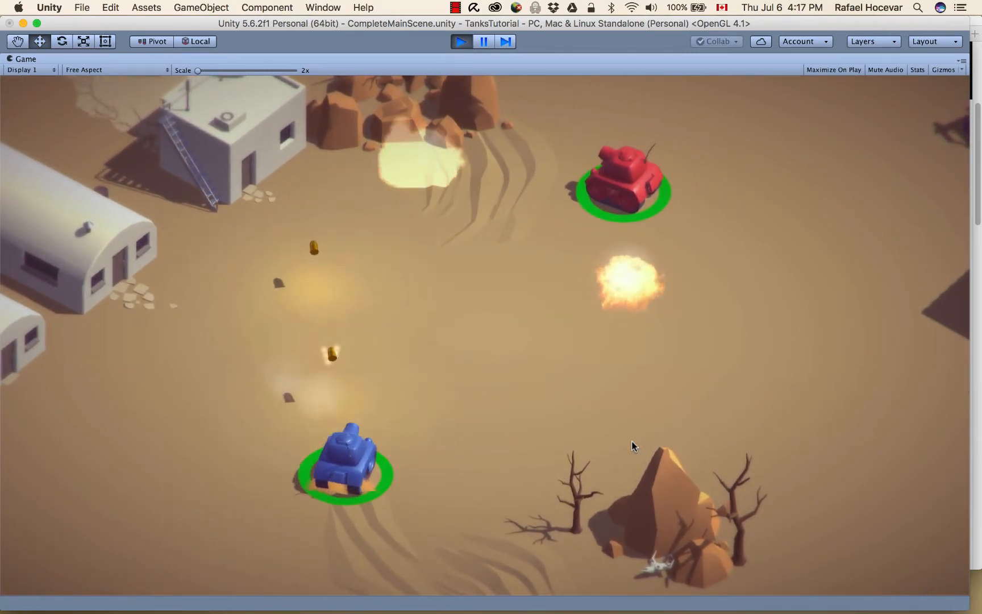
key("d")
key("space")
key("space")
key("w")
key("a")
key("d")
key("space")
key("space")
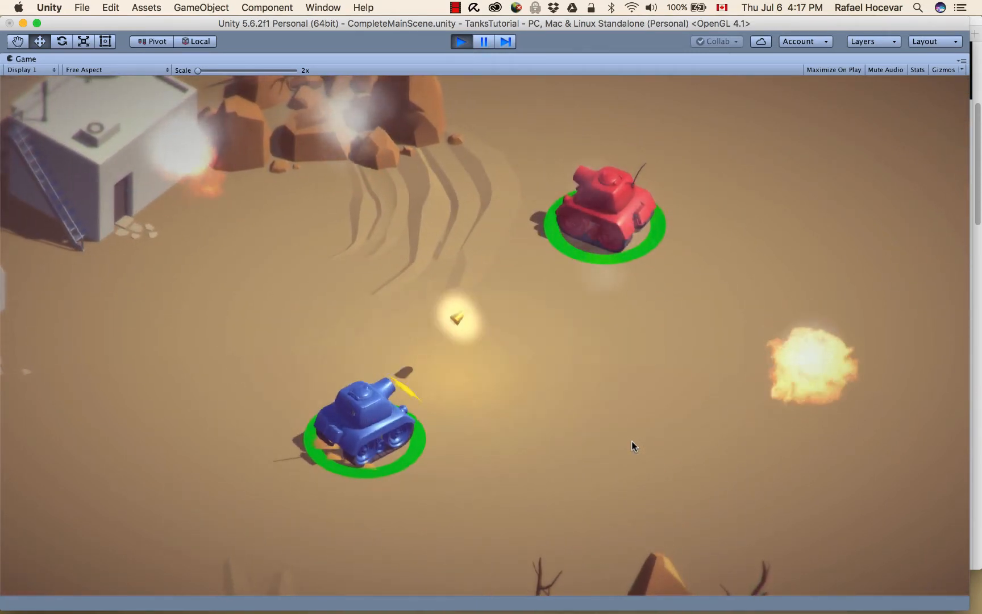
key("space")
key("space")
key("s")
key("space")
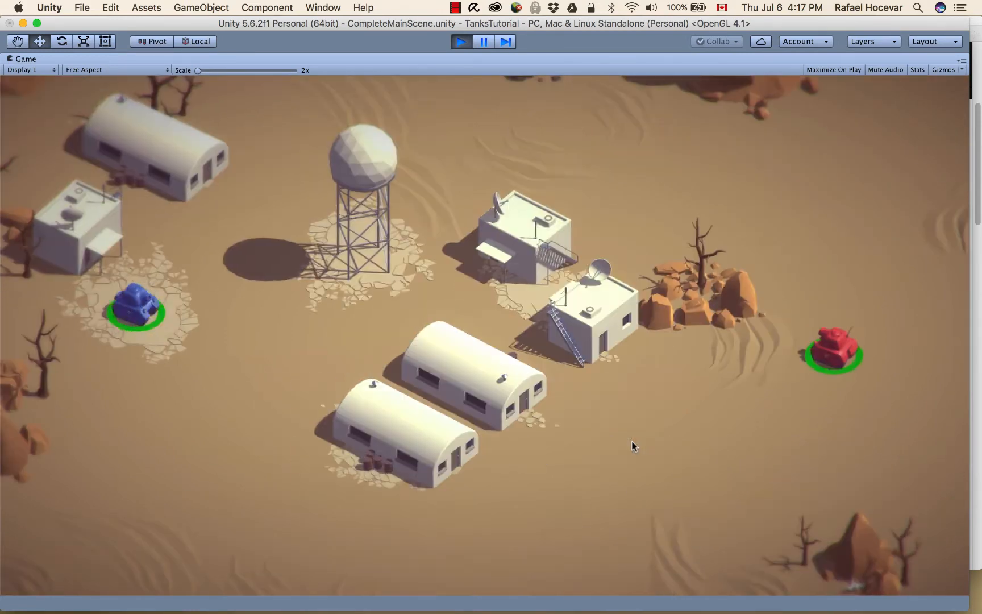
Play another round from the starting positions, driving the blue tank past the barracks and firing repeatedly at the red tank
key("w")
key("space")
key("space")
key("space")
key("space")
key("space")
key("space")
key("a")
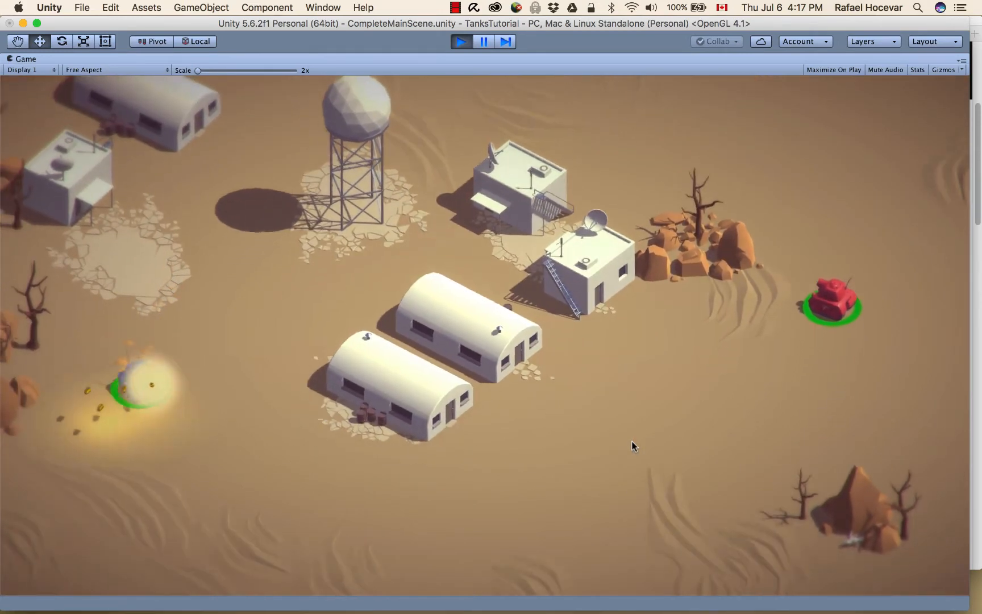
key("a")
key("space")
key("space")
key("space")
key("space")
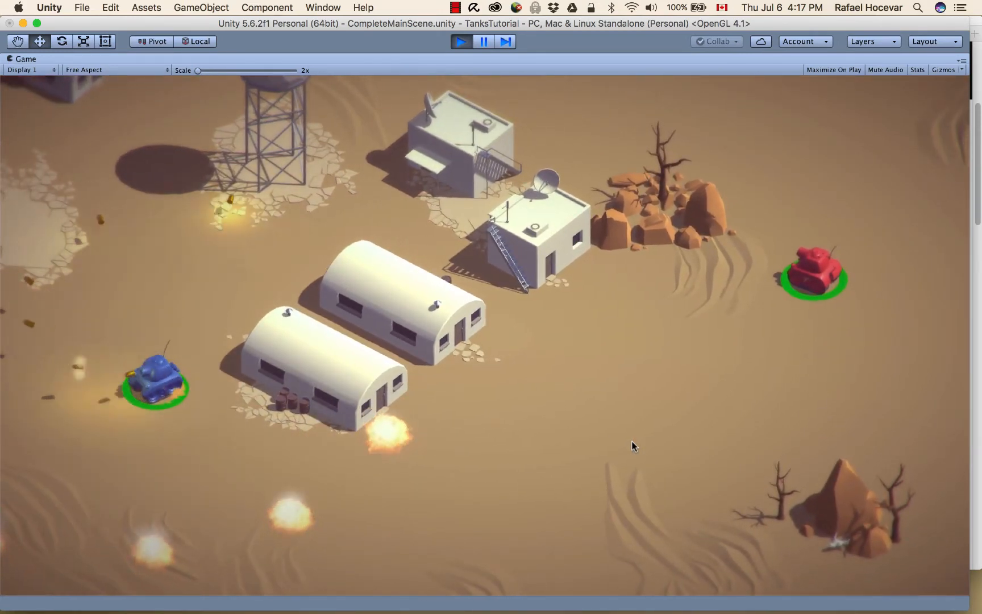
key("a")
key("space")
key("space")
key("space")
key("space")
key("space")
key("space")
key("w")
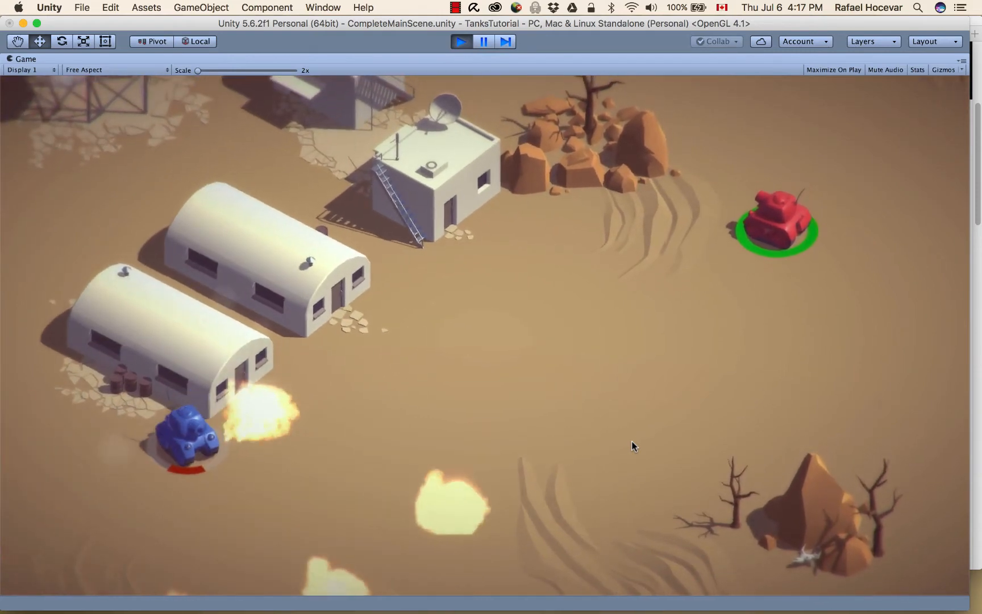
key("w")
key("a")
key("space")
key("space")
key("space")
key("space")
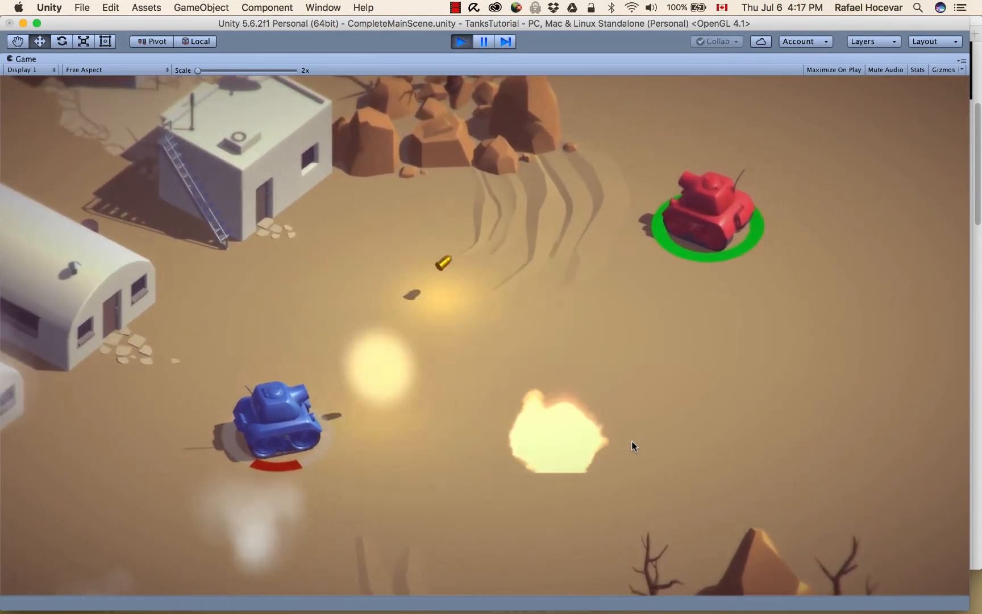
key("space")
key("space")
key("space")
key("space")
key("a")
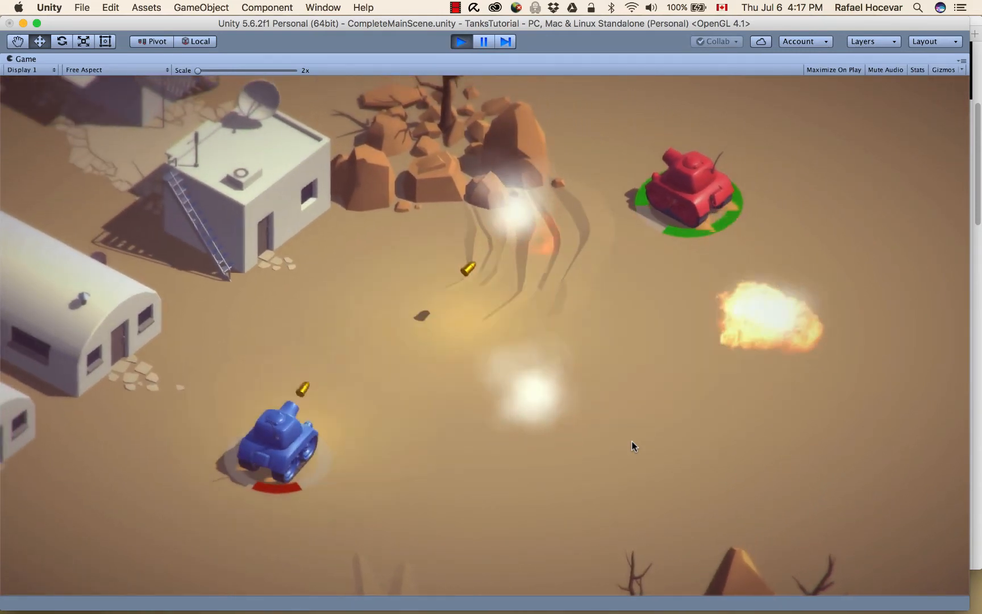
key("d")
key("space")
key("space")
key("space")
key("space")
key("a")
key("w")
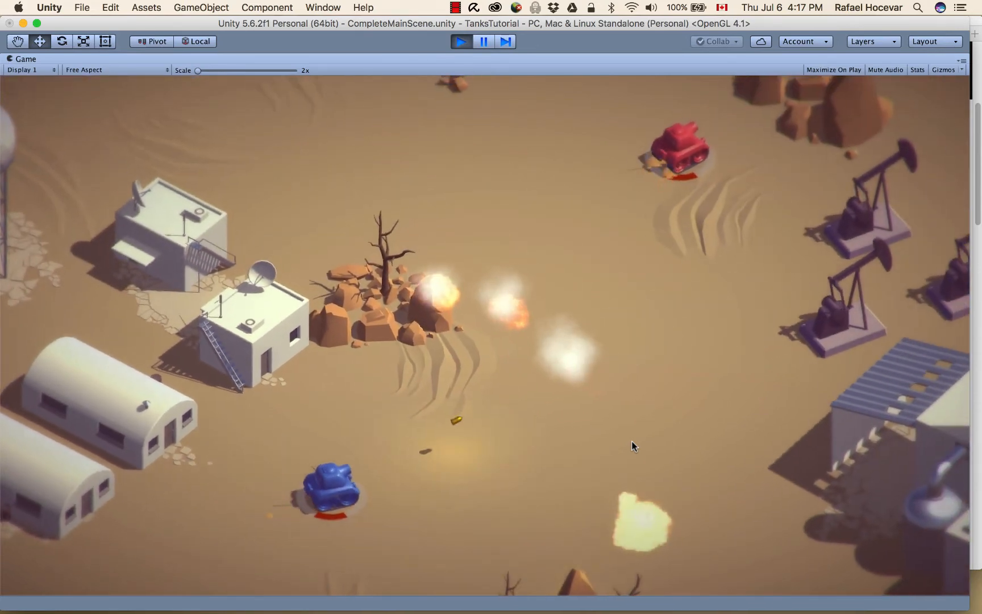
key("w")
key("space")
key("space")
key("space")
key("space")
key("a")
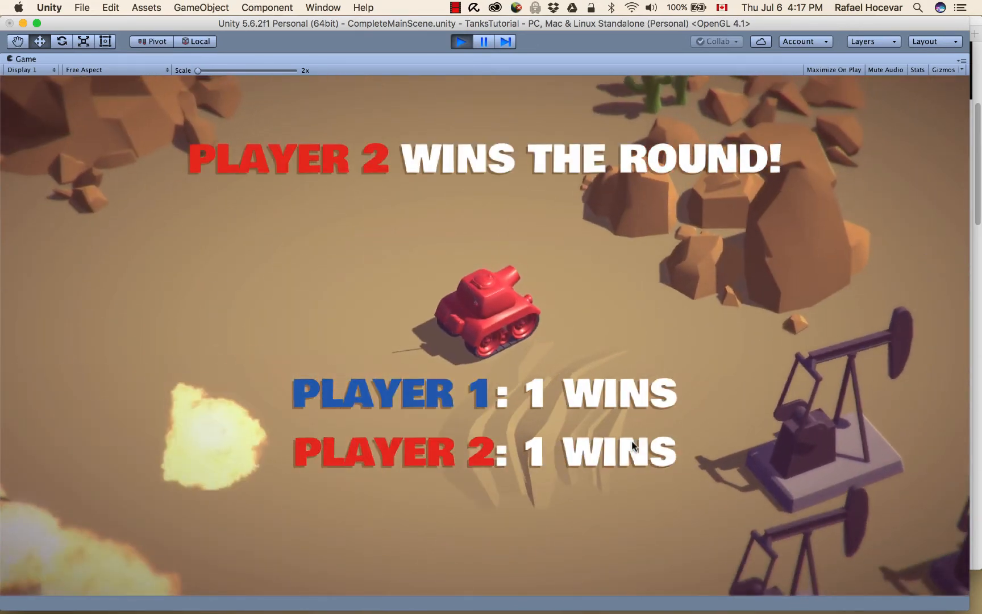